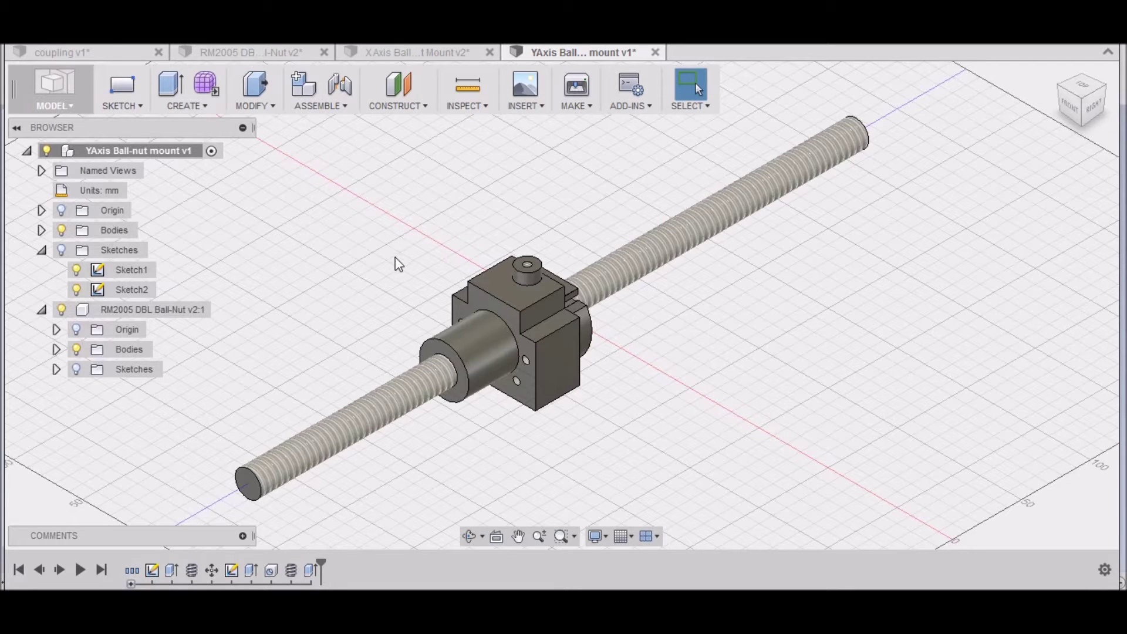
Cancel the pending version save and start a new empty design.
key(ctrl+s)
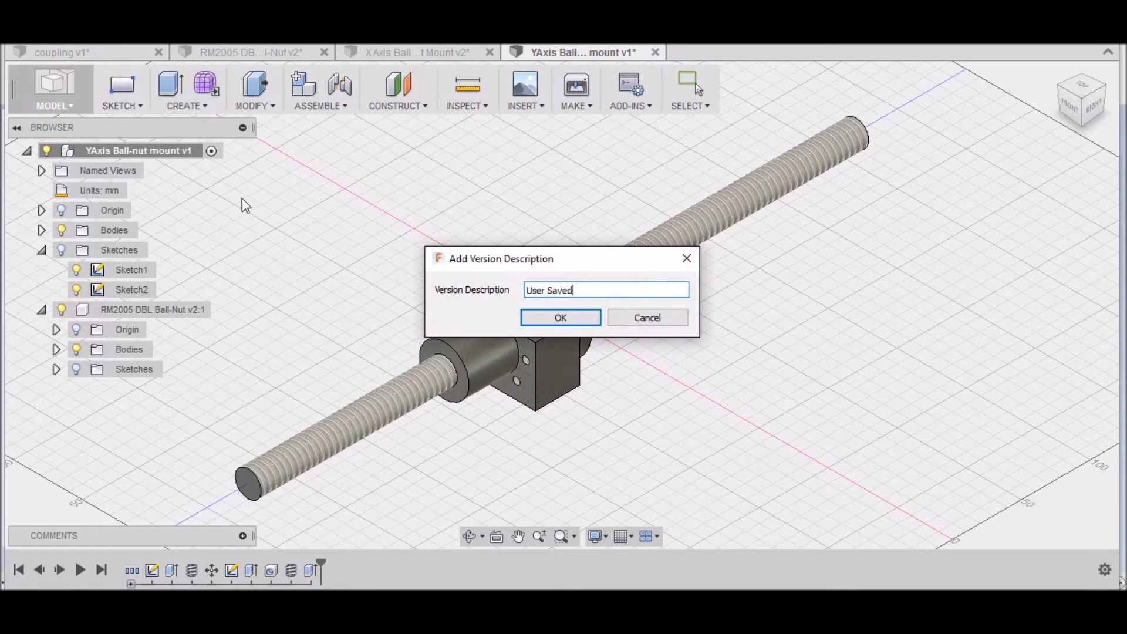
click(642, 321)
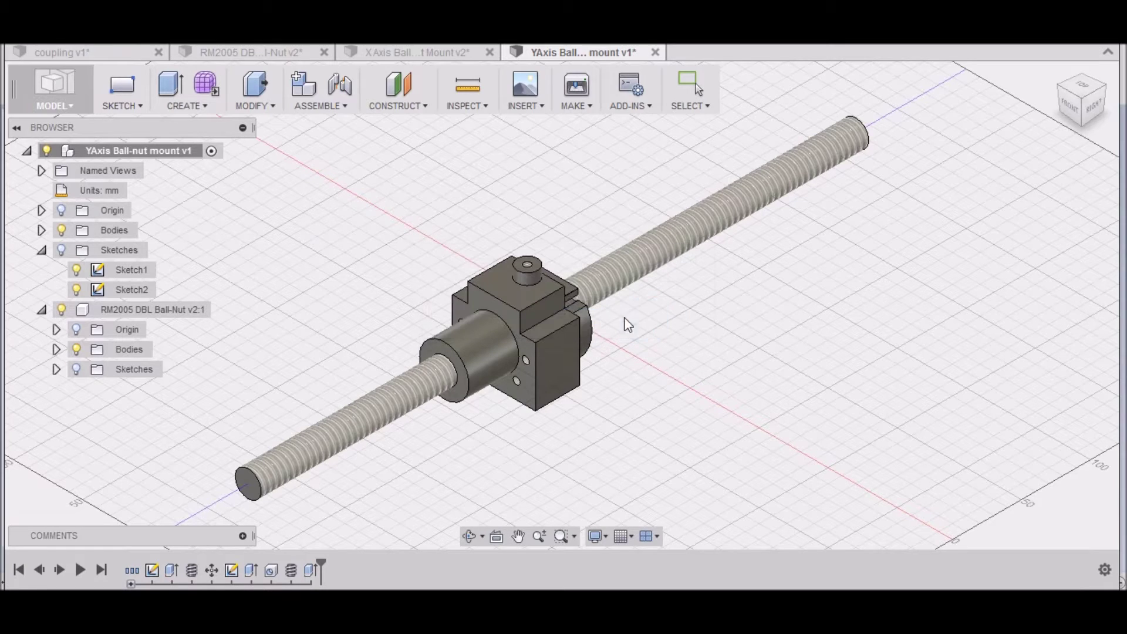
click(62, 53)
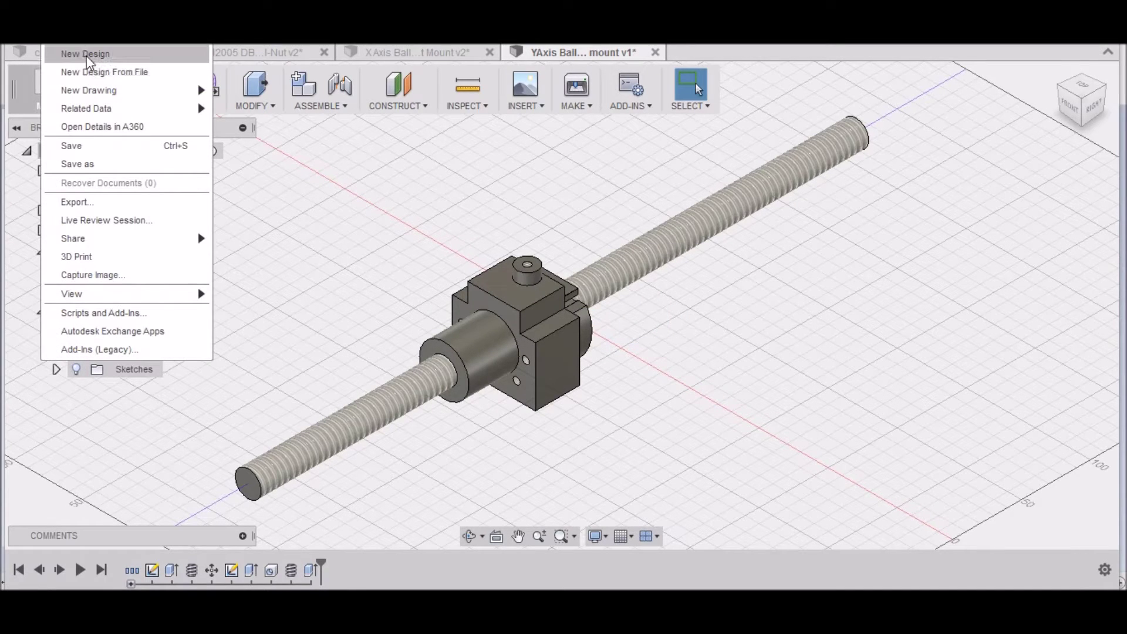
click(87, 54)
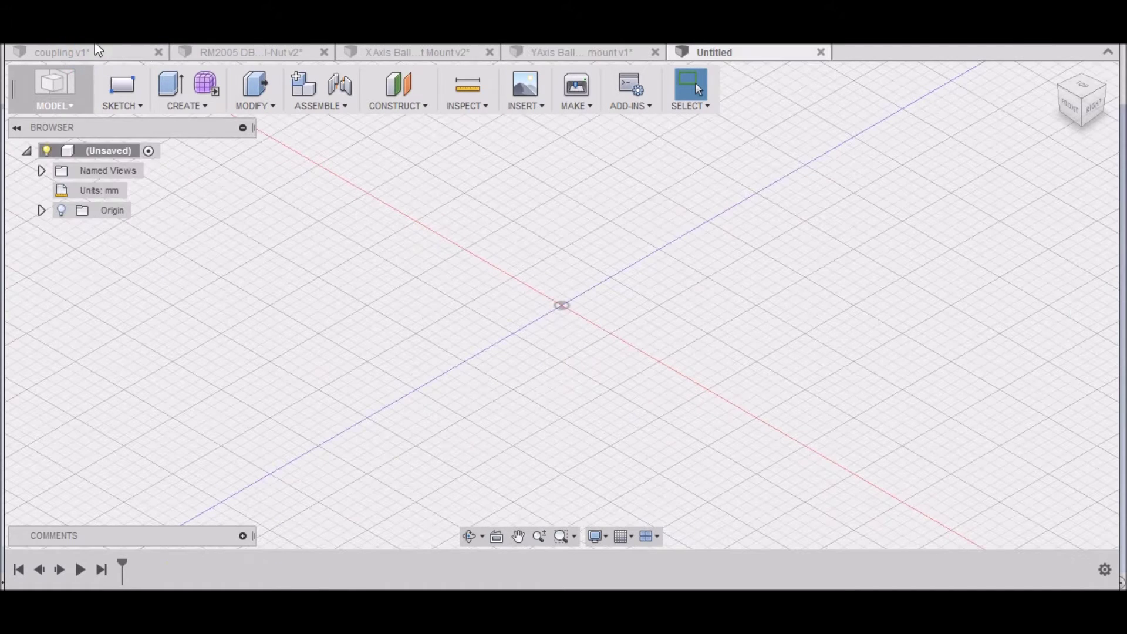
Save the new design as 'Z Axis Ball-Nut Mount'.
key(ctrl+s)
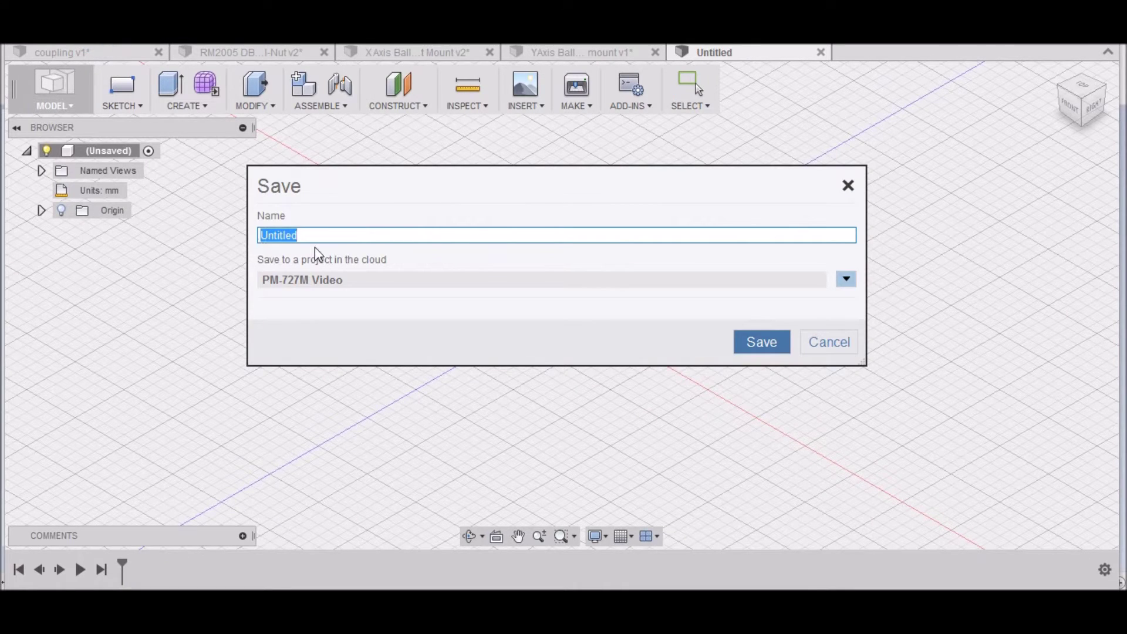
text(Z Axi)
text(s Ball-Nut Mount)
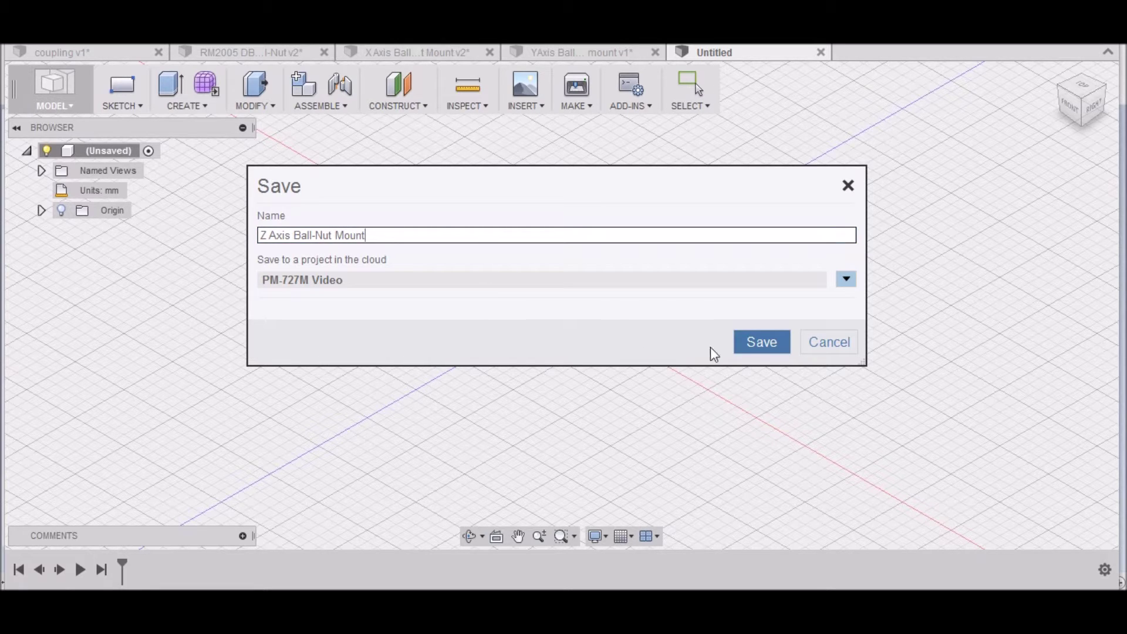
click(751, 352)
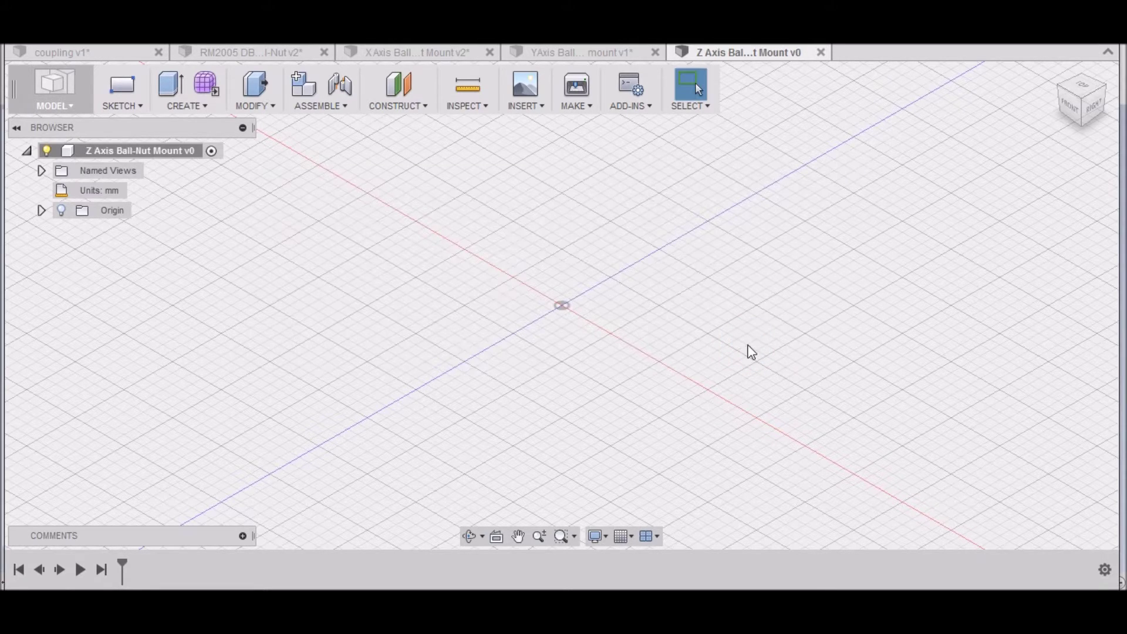
Insert the RM2005 DBL Ball-Nut design from the Data Panel into this design.
click(18, 54)
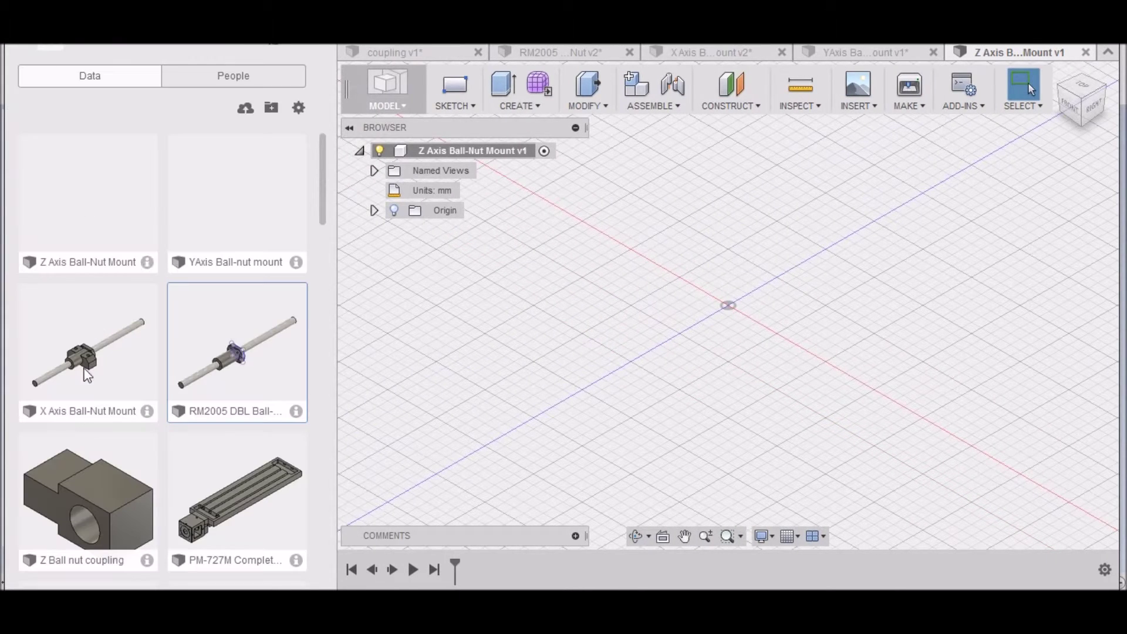
scroll(172, 352, down, 3)
scroll(171, 352, up, 3)
right_click(234, 357)
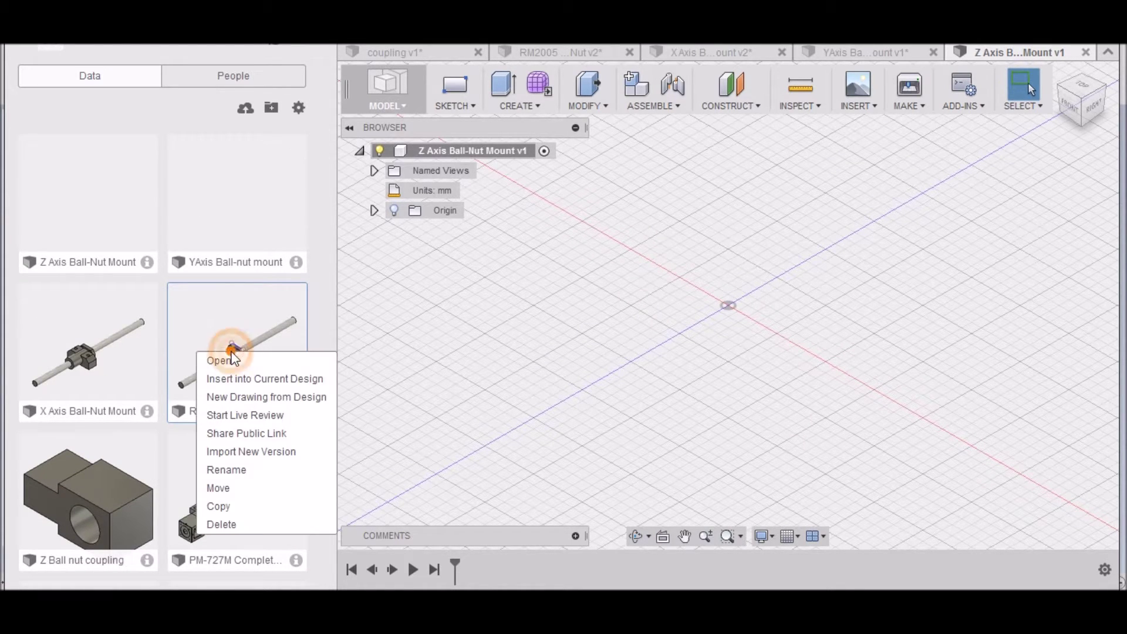
click(234, 379)
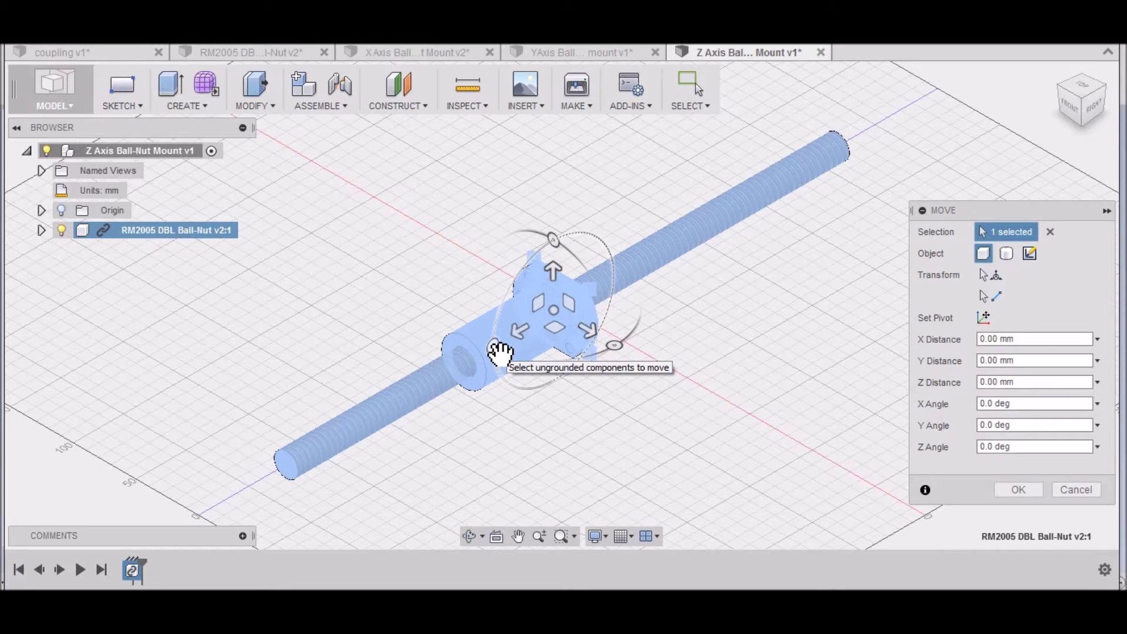
Rotate the ball-nut -90° about X so its screw stands vertical.
drag(499, 353, 556, 244)
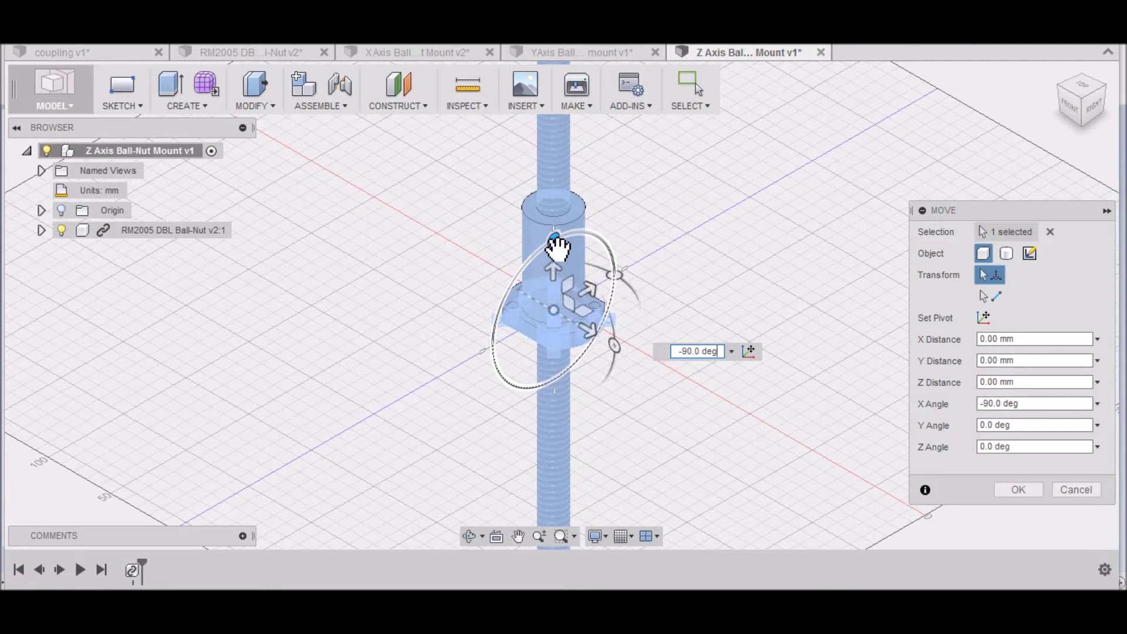
click(1015, 492)
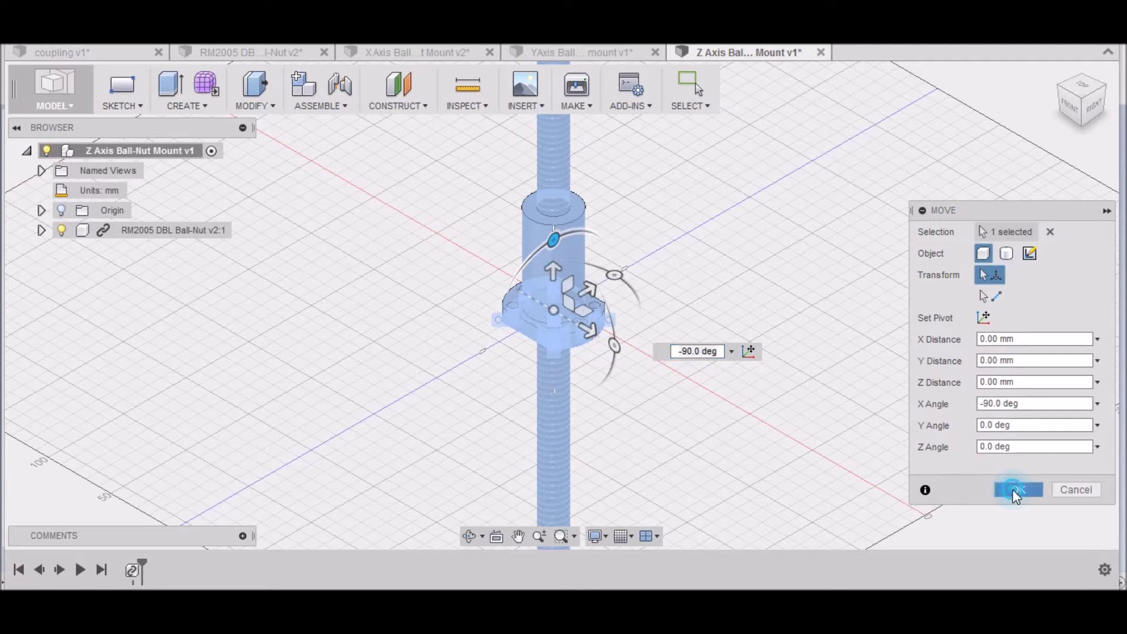
scroll(443, 357, down, 5)
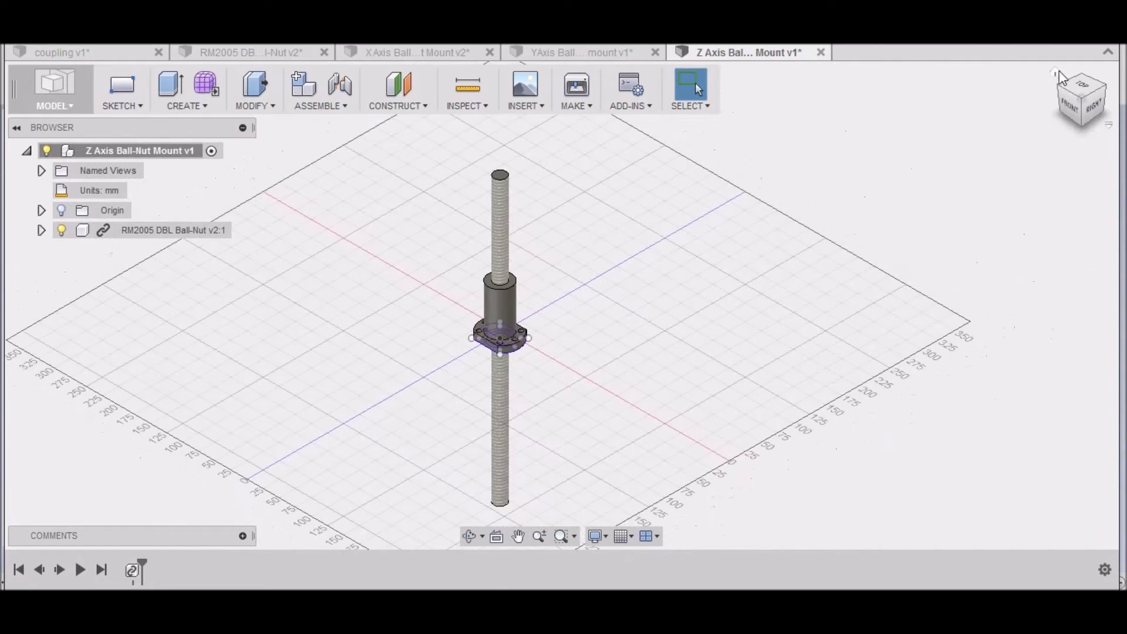
Cycle through top, left and home views, ending on a rotated top view of the flange.
mouse_move(1076, 122)
mouse_down()
mouse_move(1083, 104)
mouse_move(1091, 117)
mouse_move(1083, 106)
mouse_up()
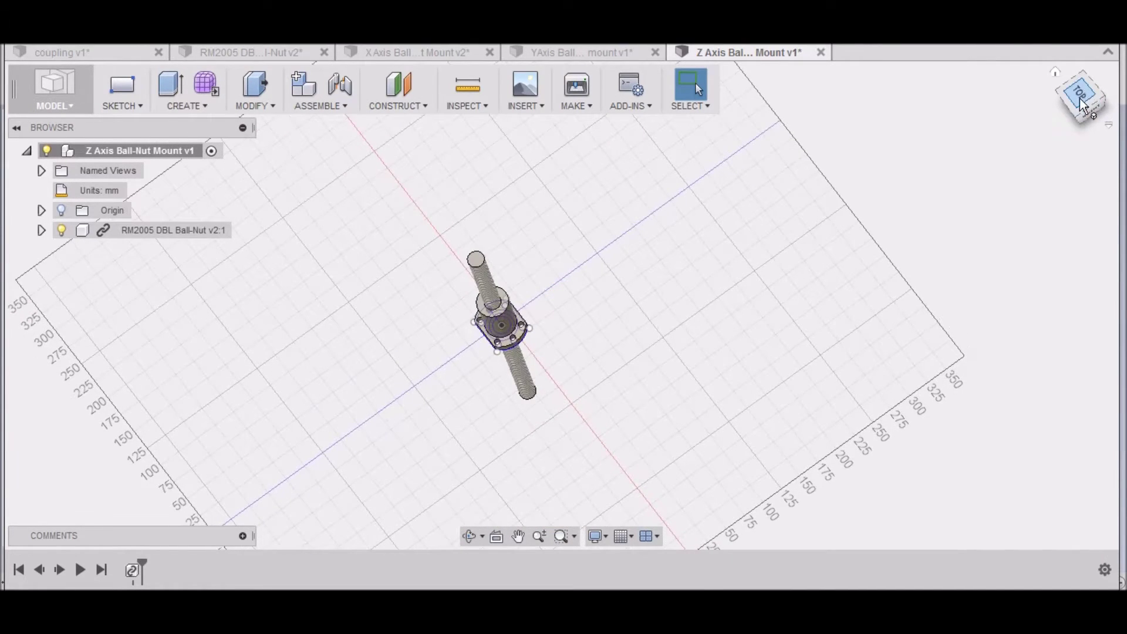
click(1083, 106)
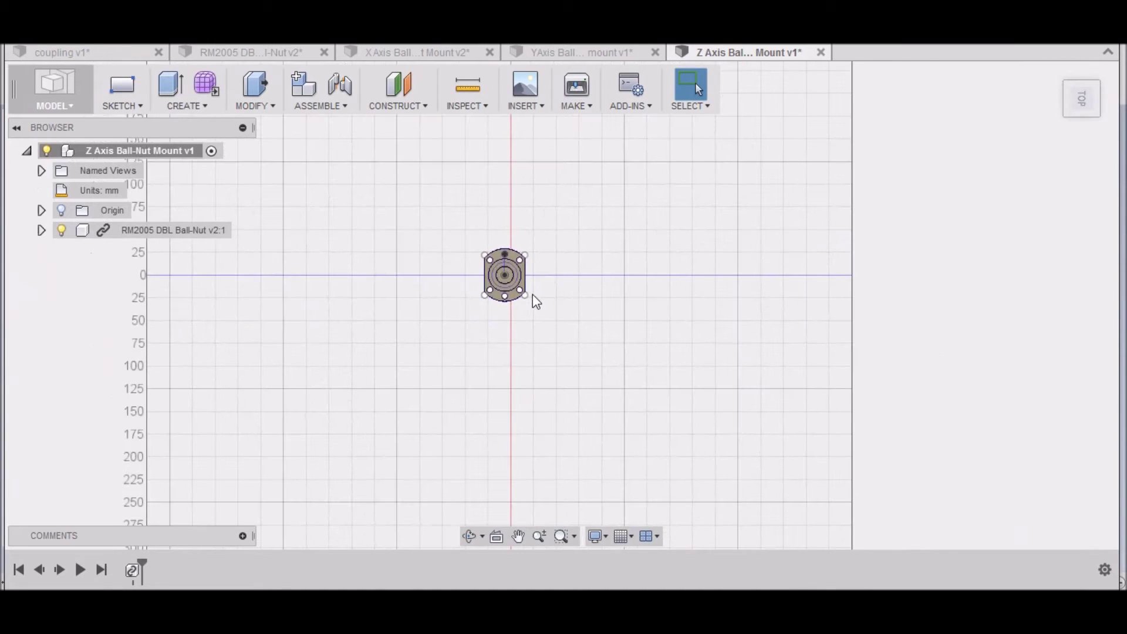
click(1090, 75)
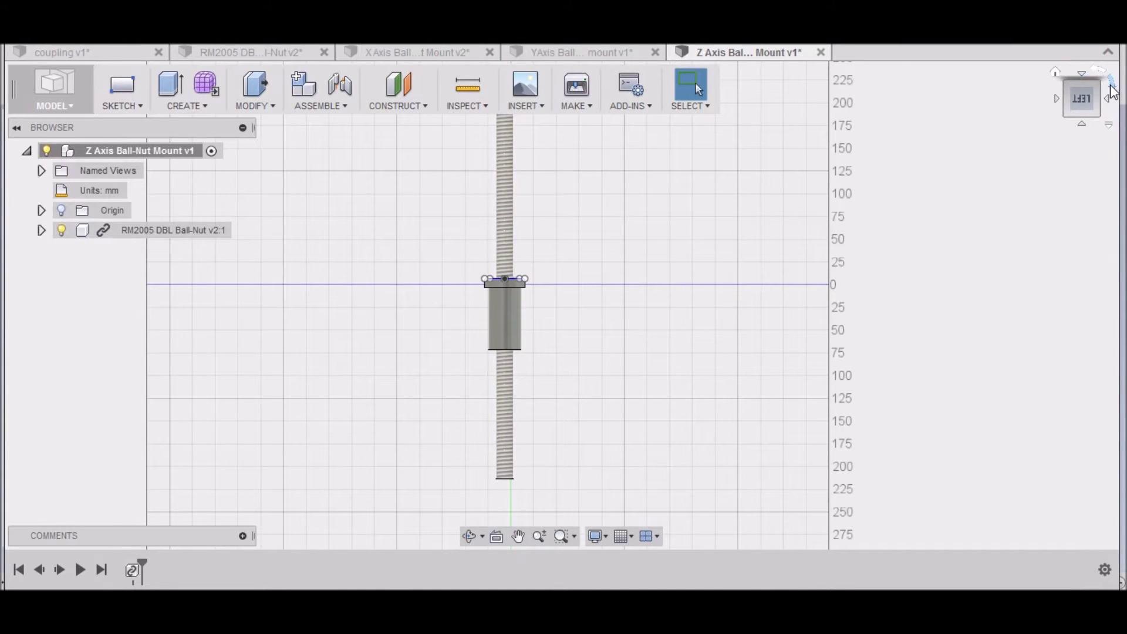
click(1113, 91)
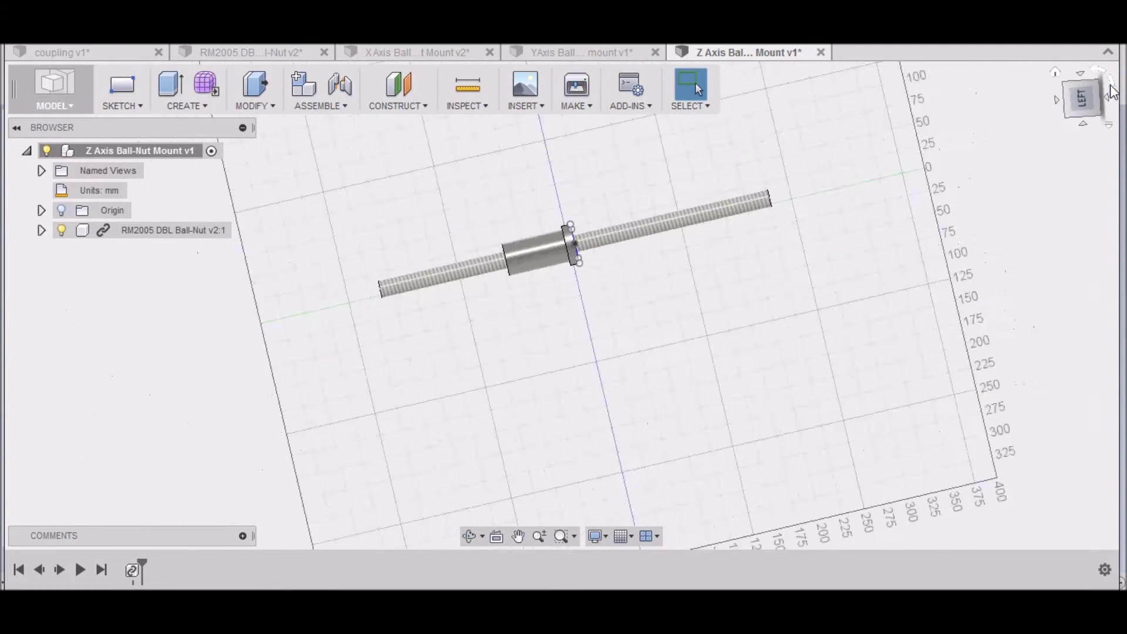
click(1057, 75)
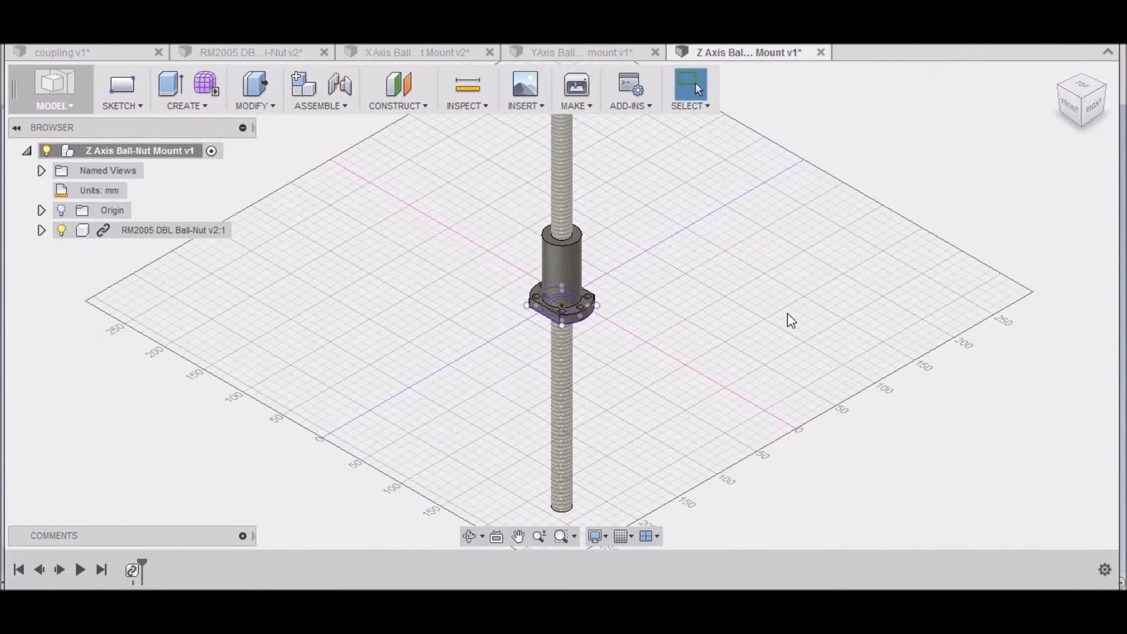
click(1087, 81)
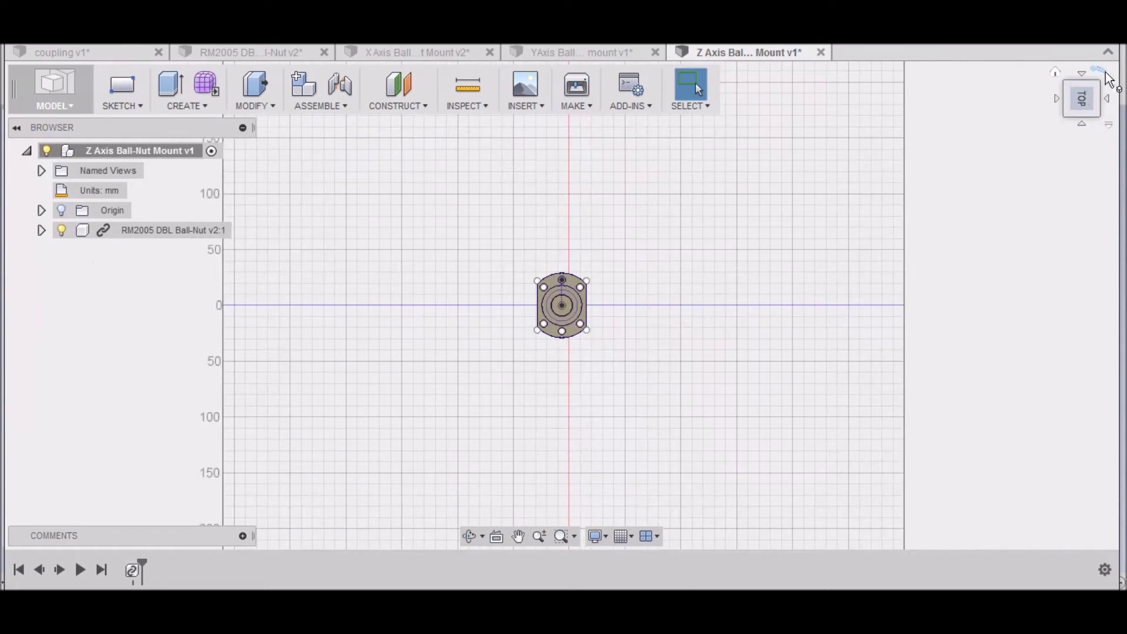
click(1108, 73)
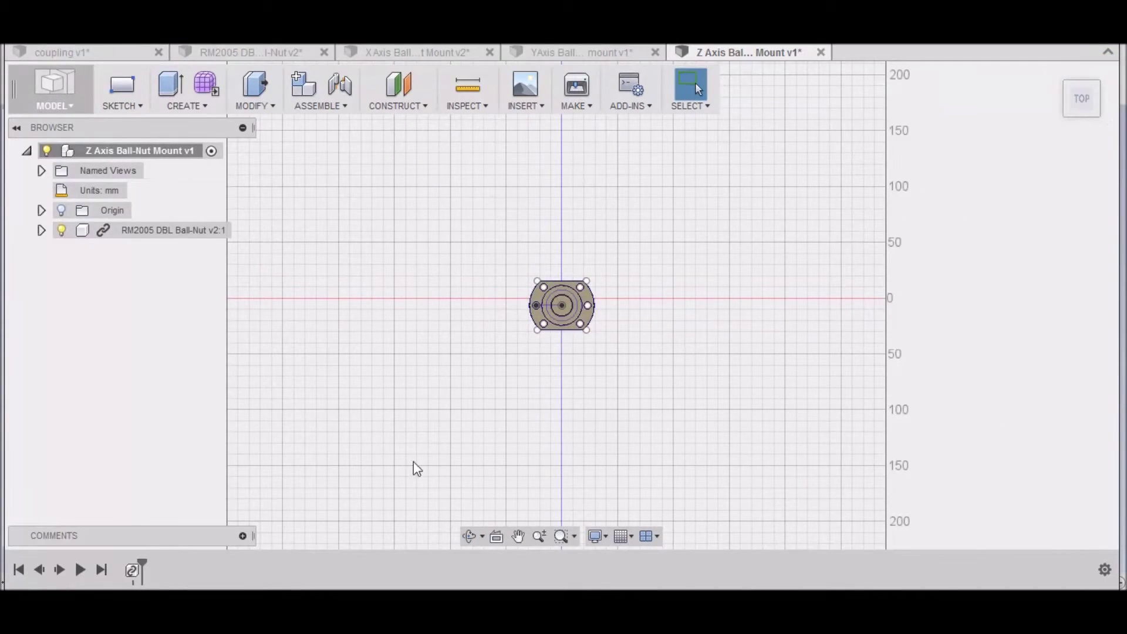
Break the RM2005 component's link to its source and hide its bodies.
right_click(97, 230)
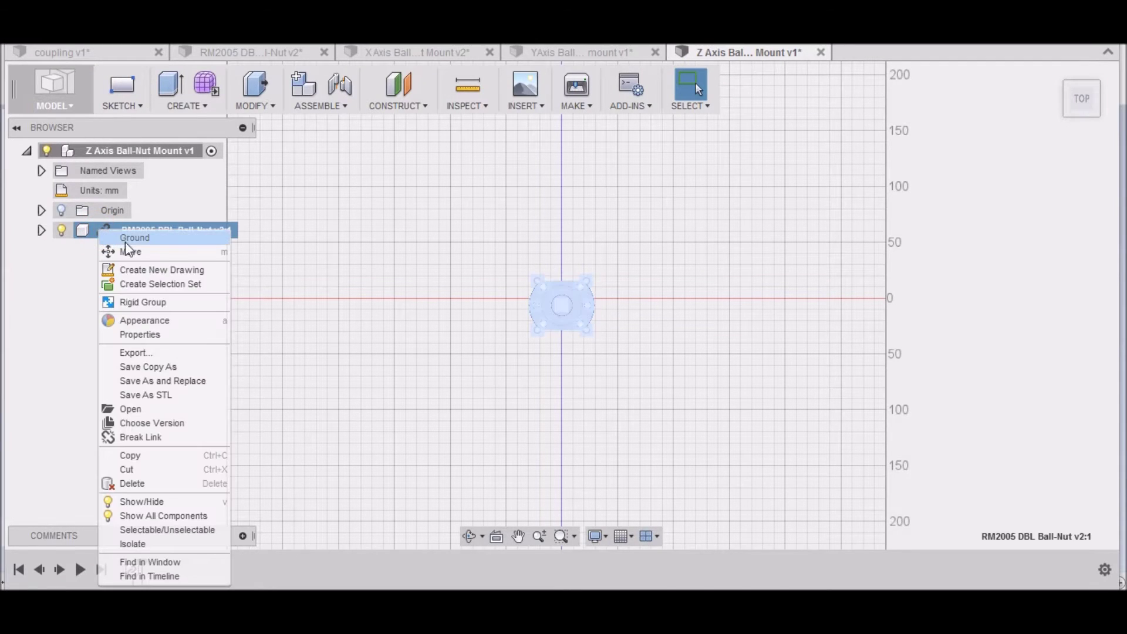
click(123, 438)
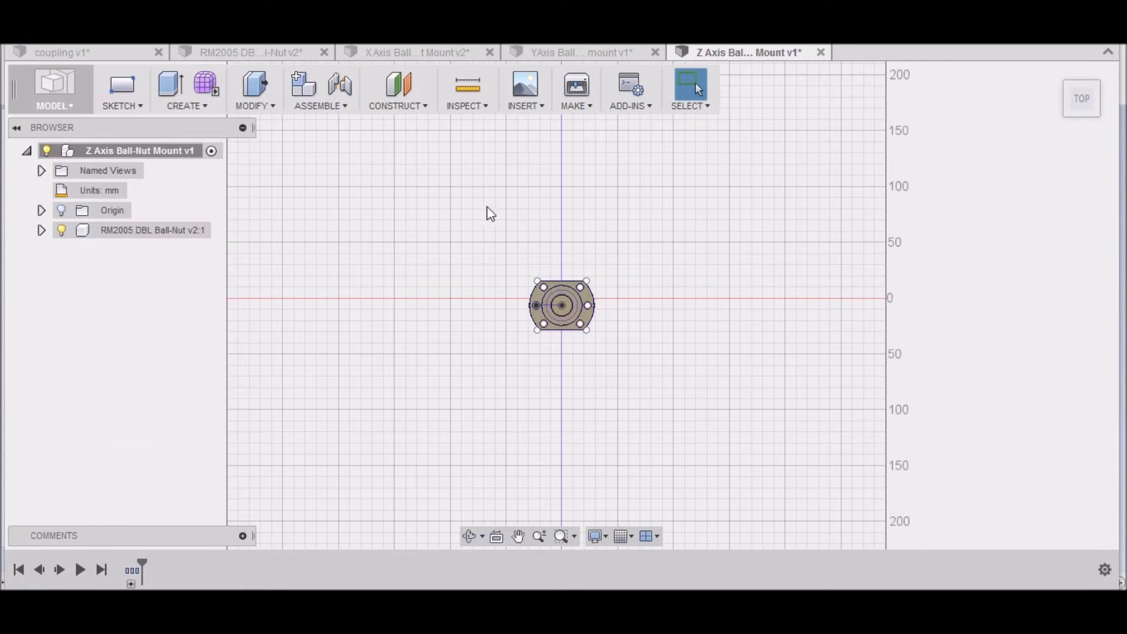
click(41, 231)
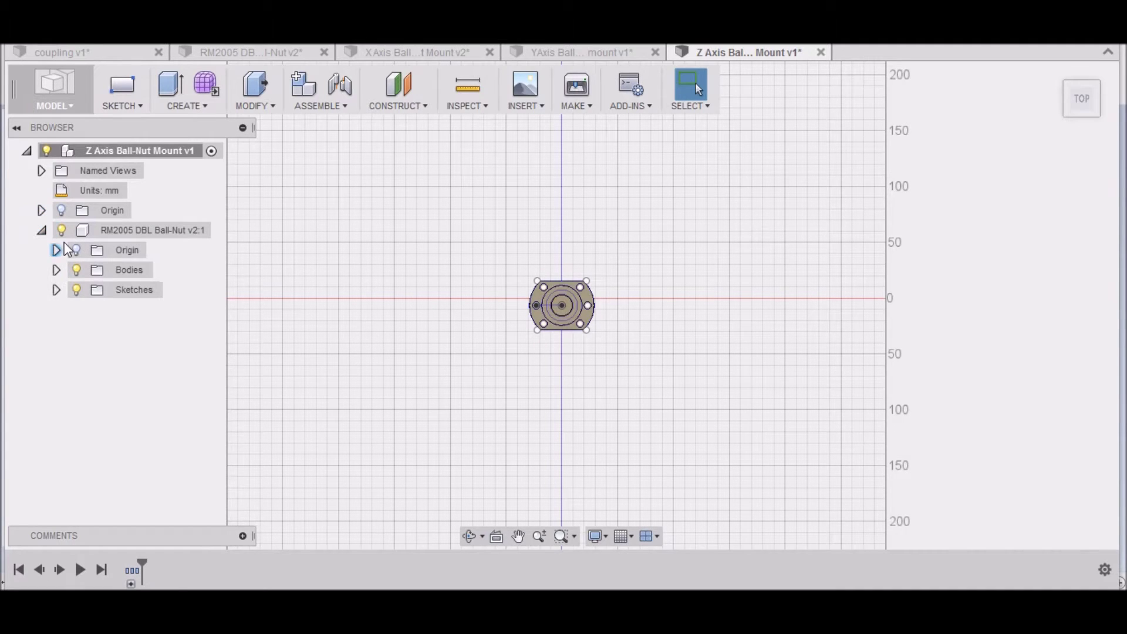
click(78, 270)
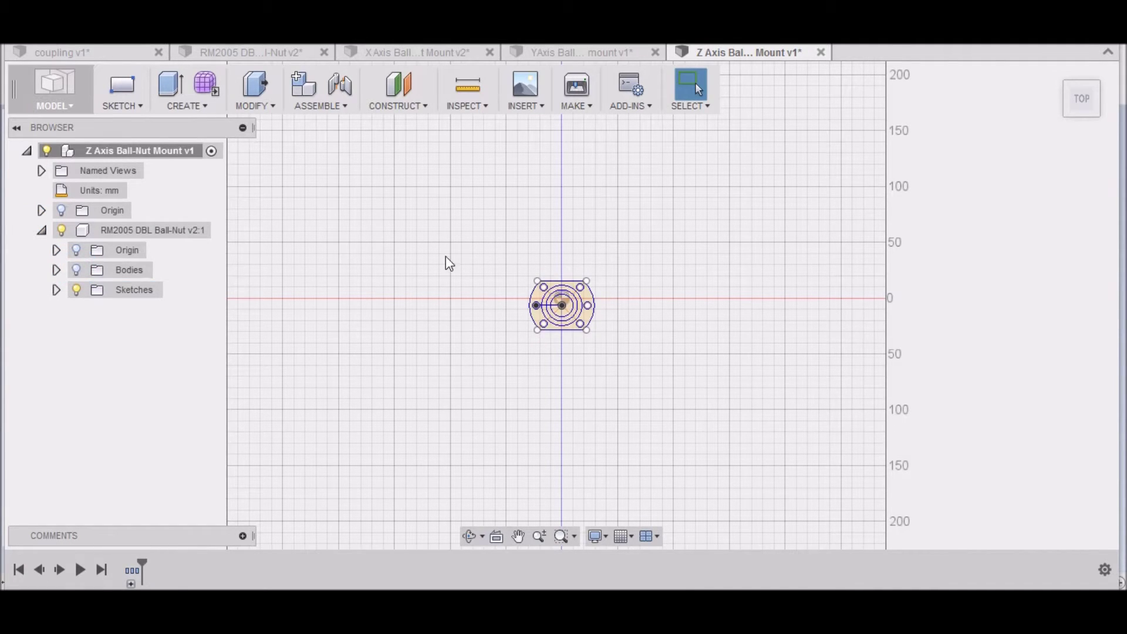
Zoom in on the flange sketch with its six bolt holes.
scroll(448, 261, up, 2)
scroll(705, 297, up, 2)
scroll(761, 319, up, 1)
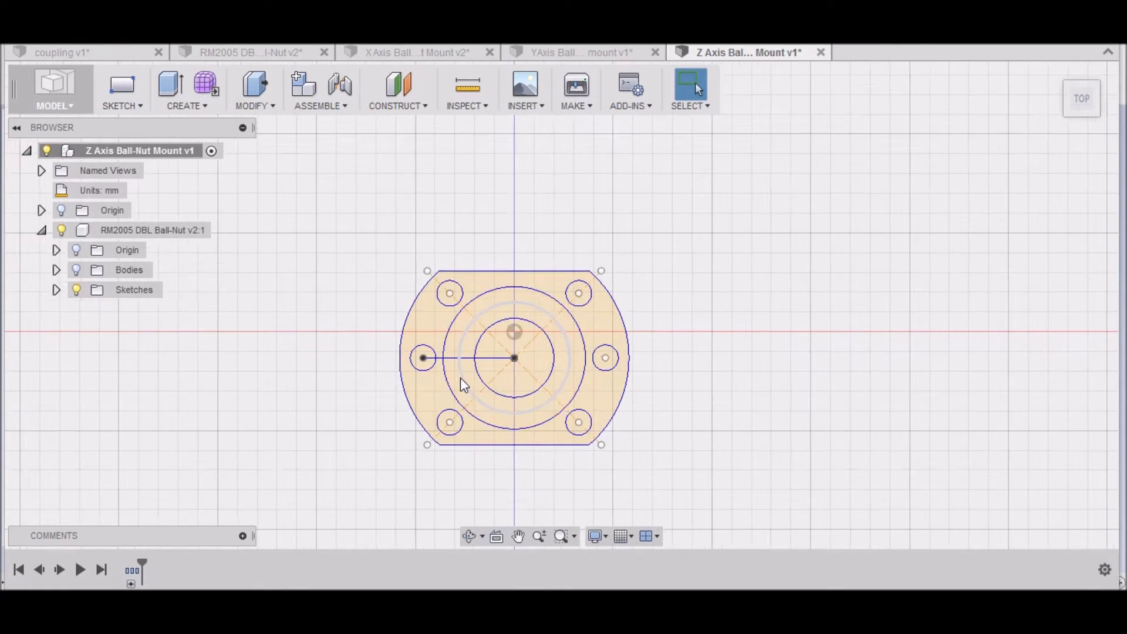
scroll(460, 378, up, 2)
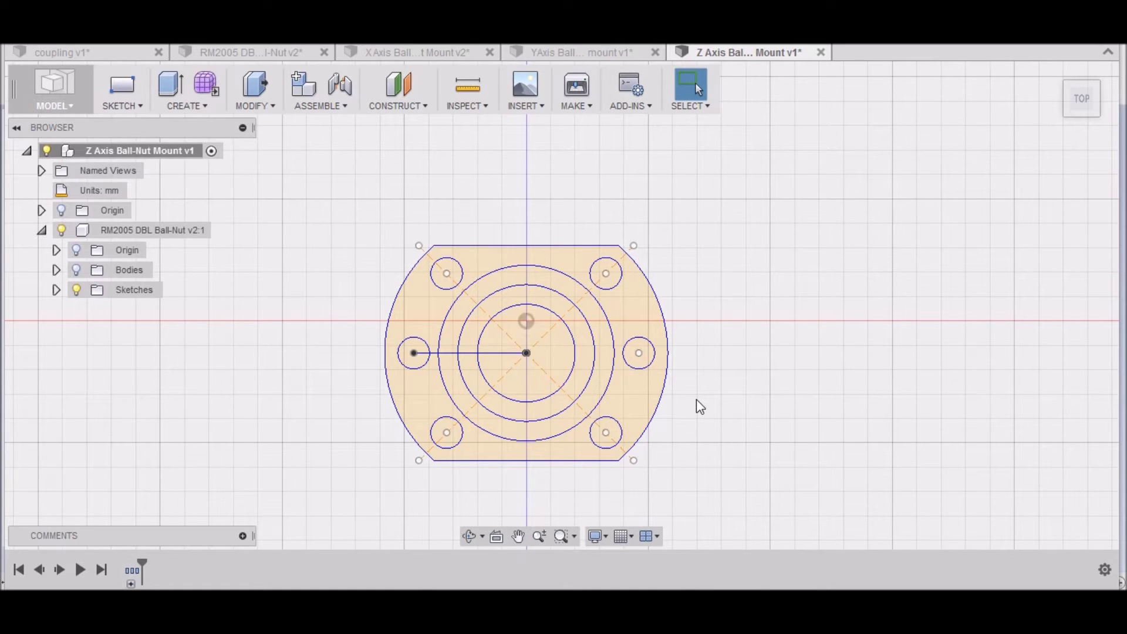
scroll(696, 399, down, 2)
click(136, 108)
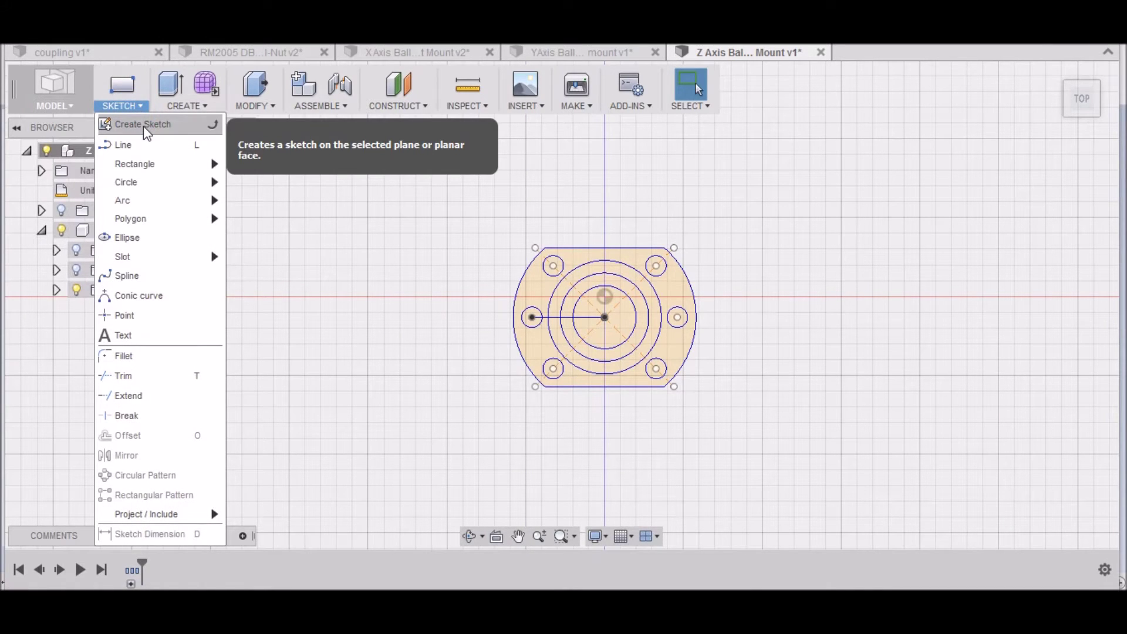
Start a new sketch on the flange plane.
click(143, 126)
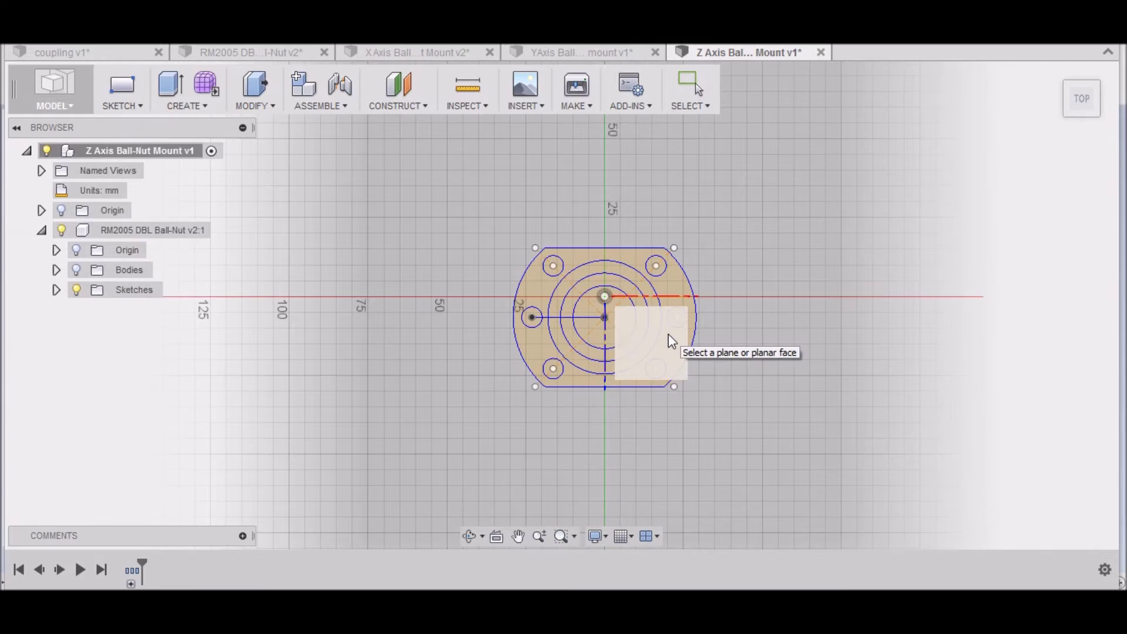
click(668, 335)
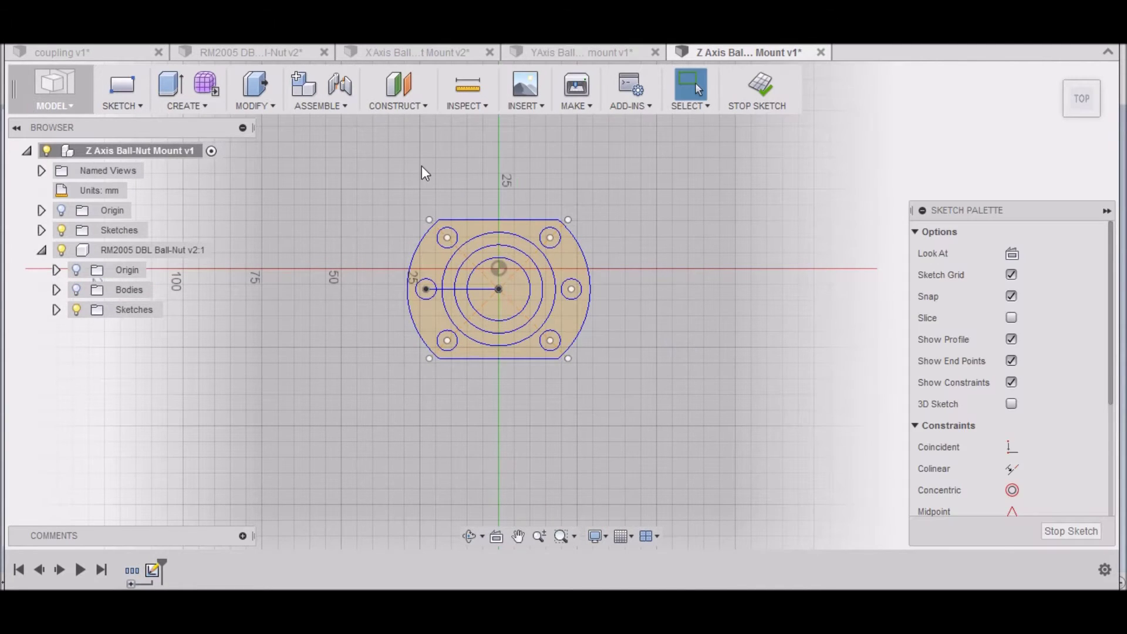
click(137, 107)
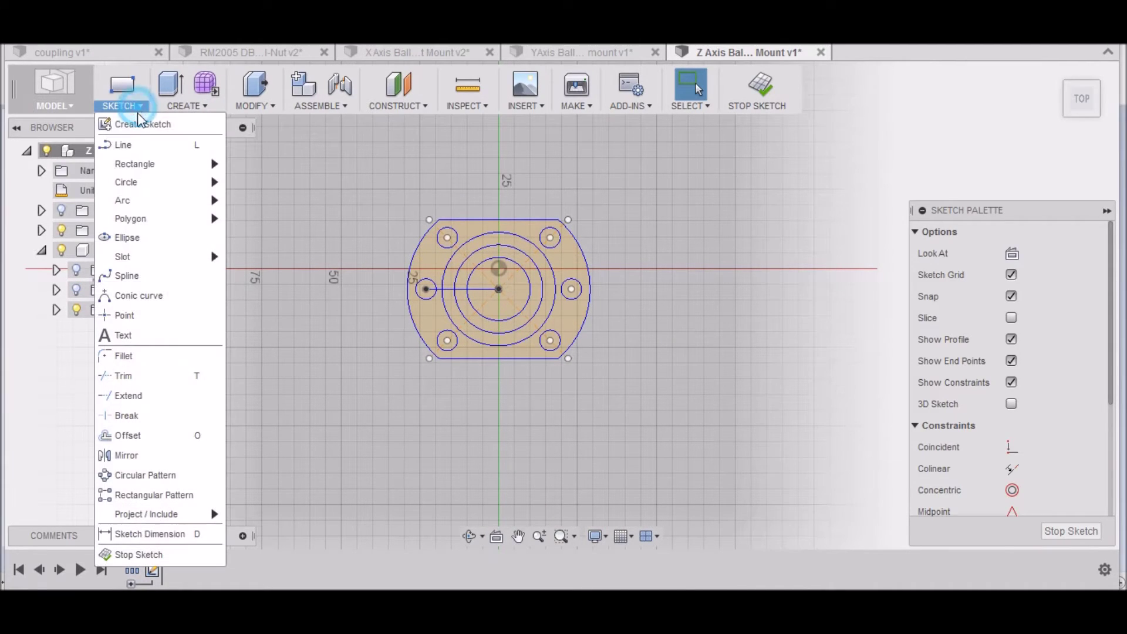
Draw a centre rectangle on the origin, 50.8 mm tall and 60 mm wide.
mouse_move(156, 165)
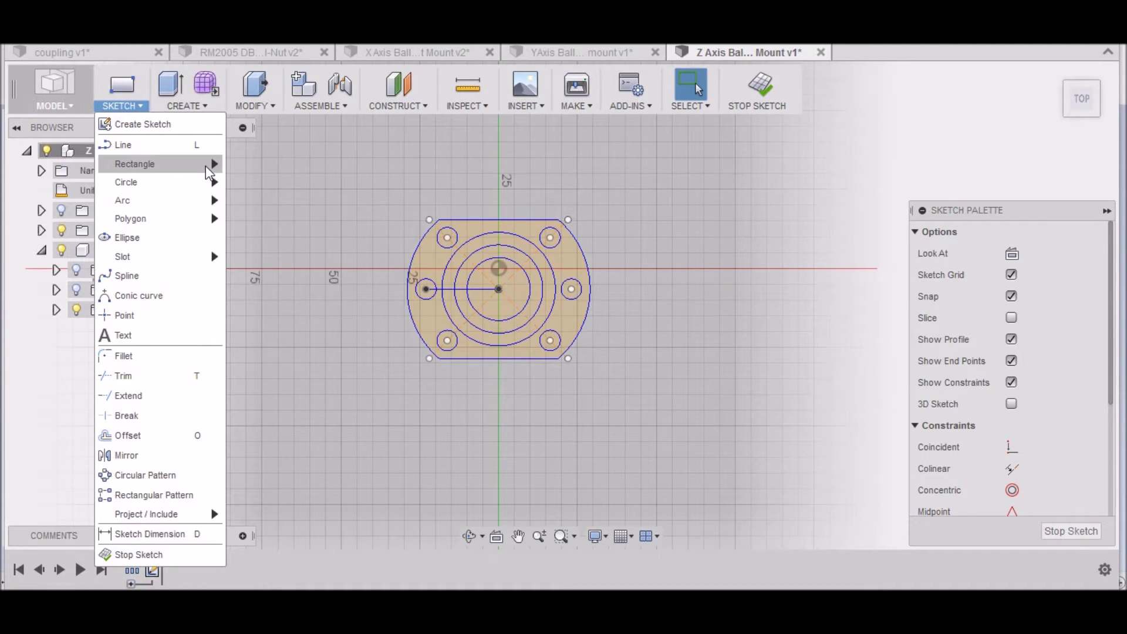
click(262, 205)
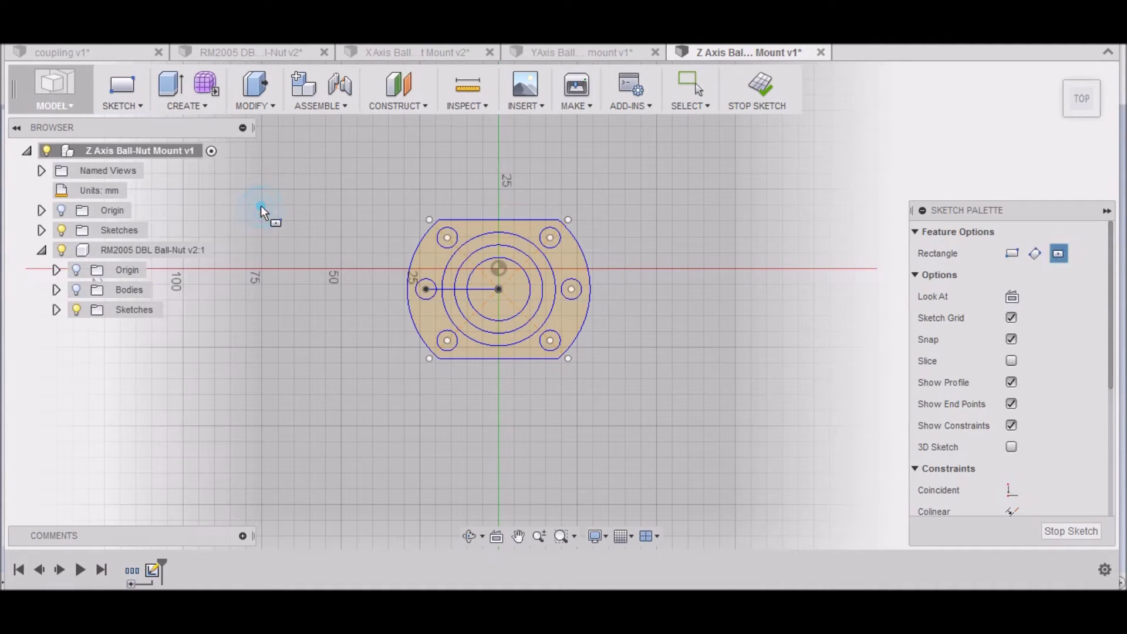
click(498, 288)
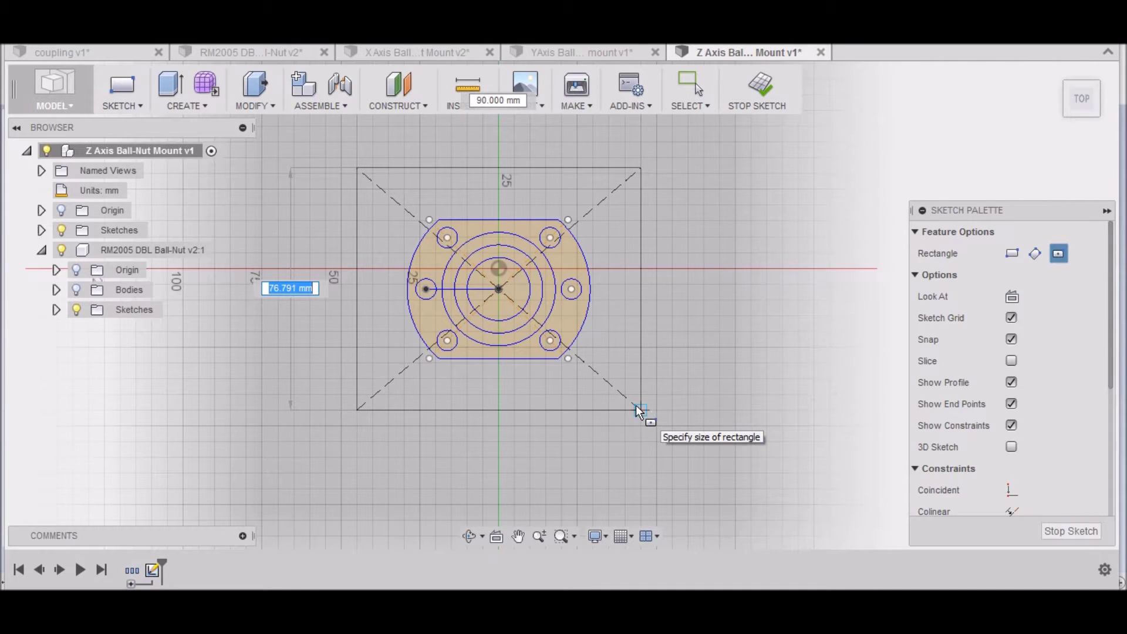
text(50)
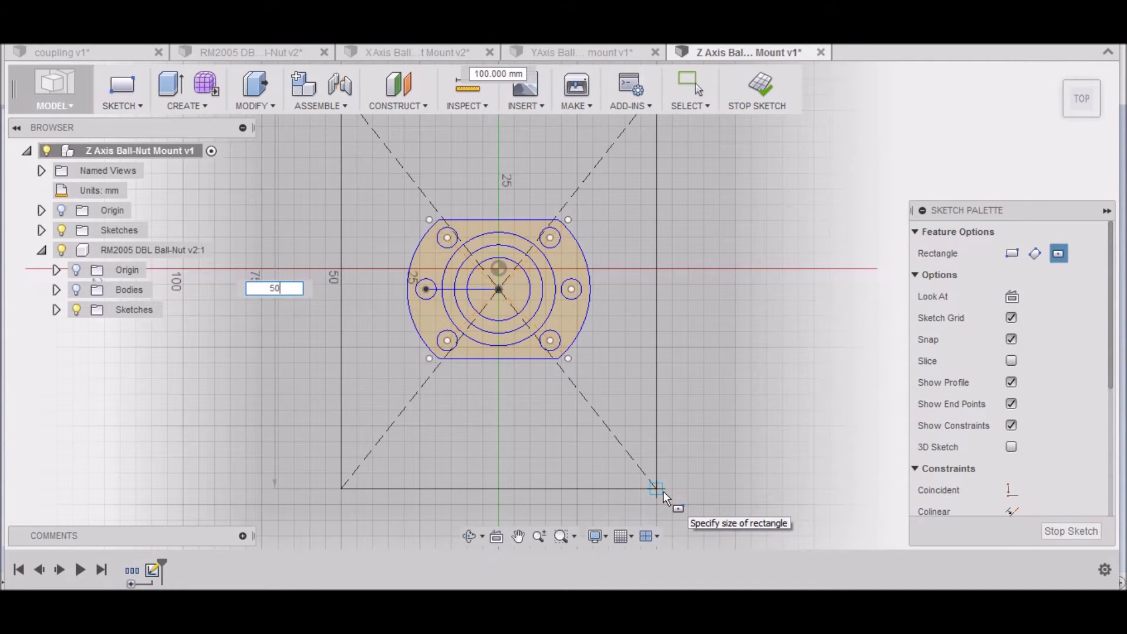
text(.8)
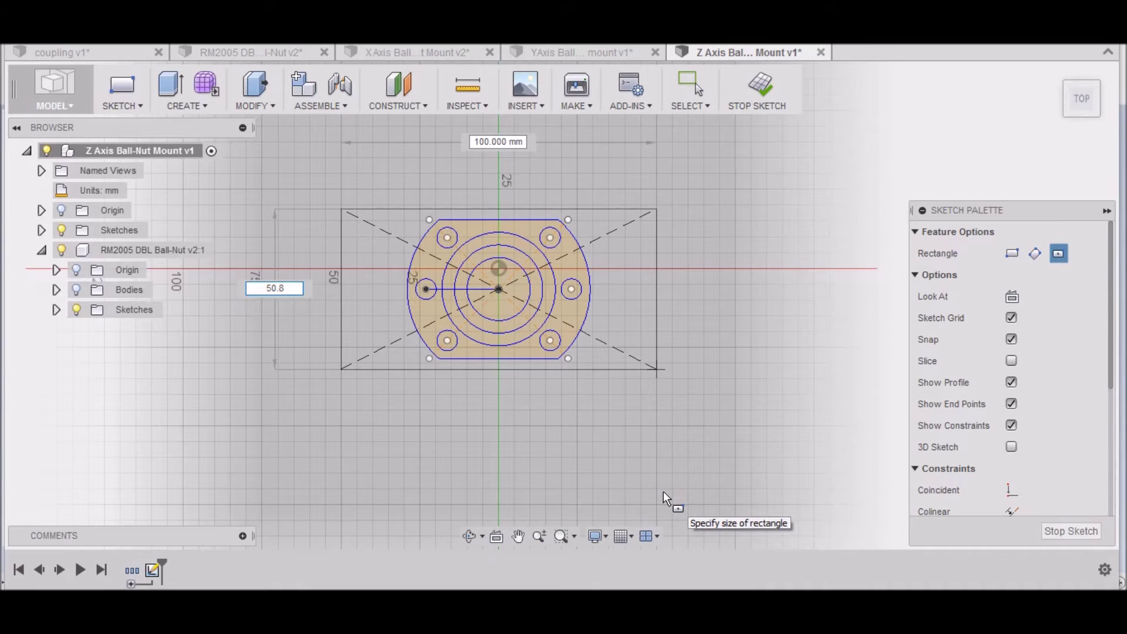
key(Tab)
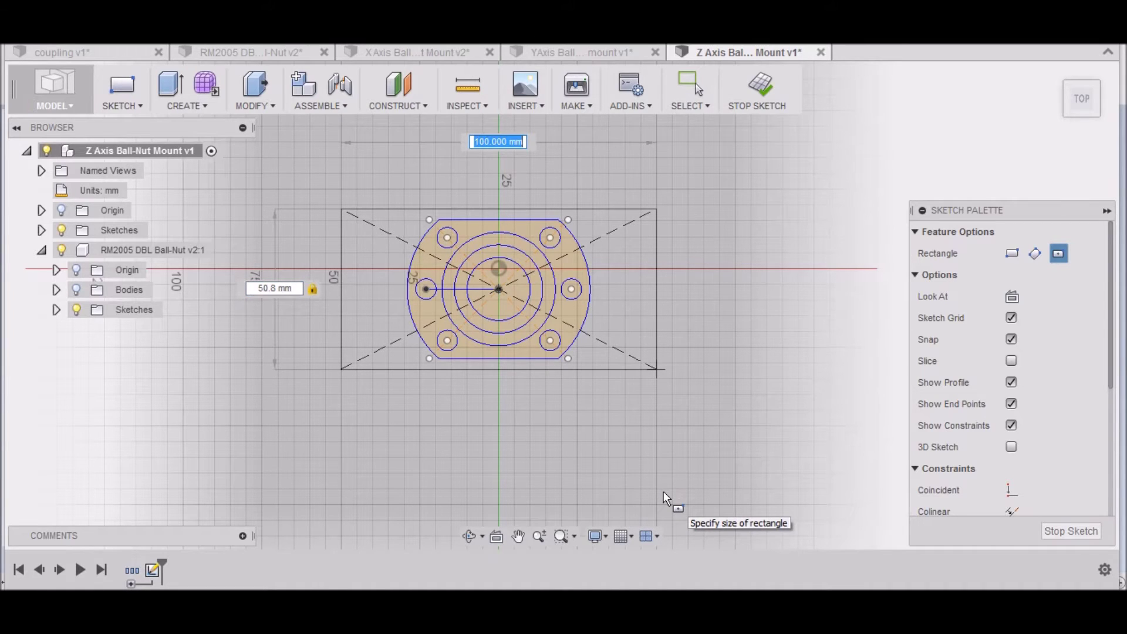
text(60)
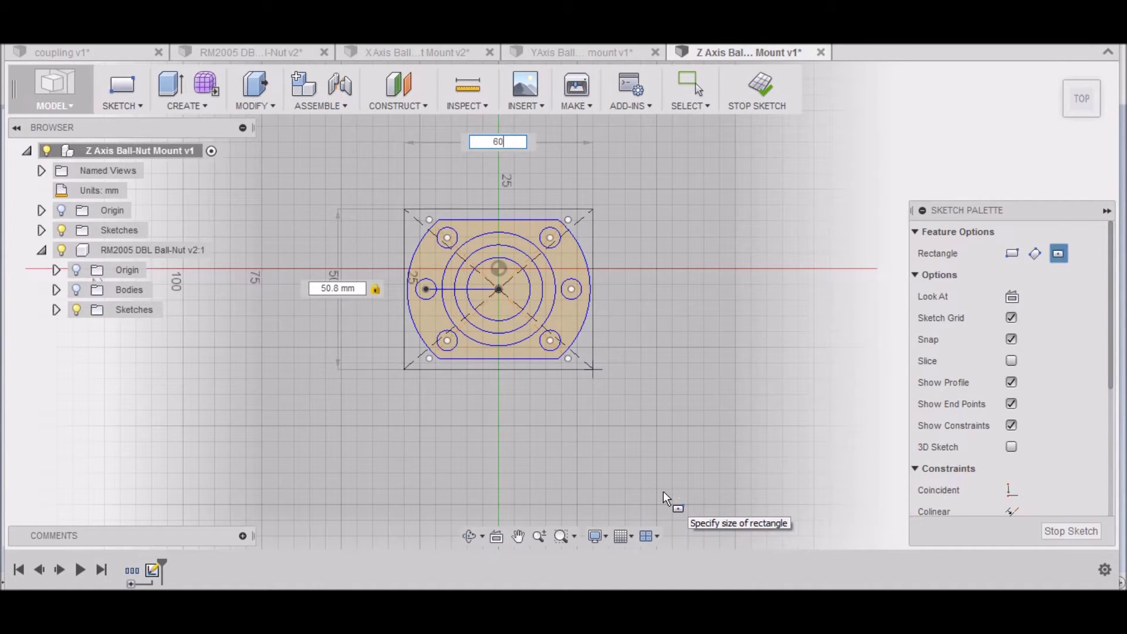
Finish the 60 x 50.8 mm plate and draw a 40 x 10 mm tab from its top-left corner.
key(Return)
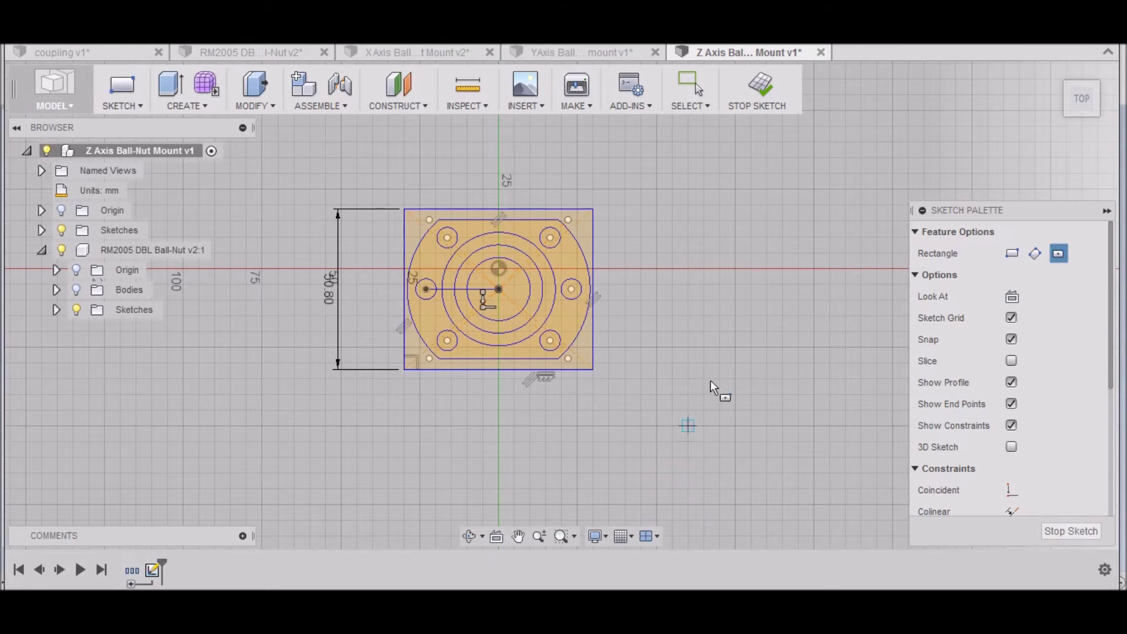
scroll(775, 383, down, 1)
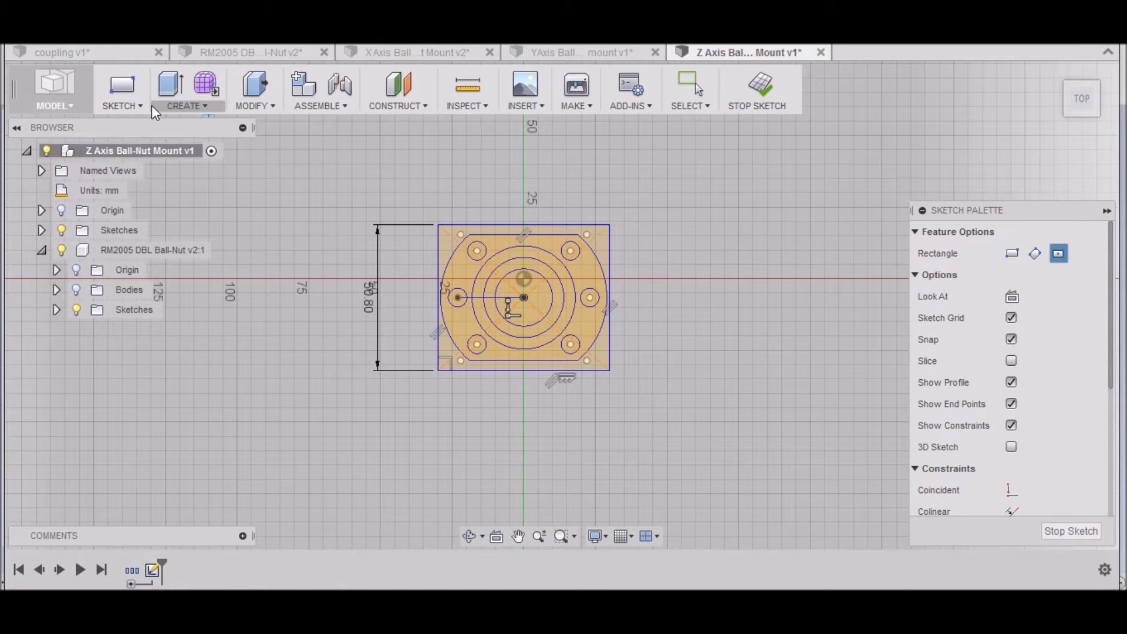
click(134, 103)
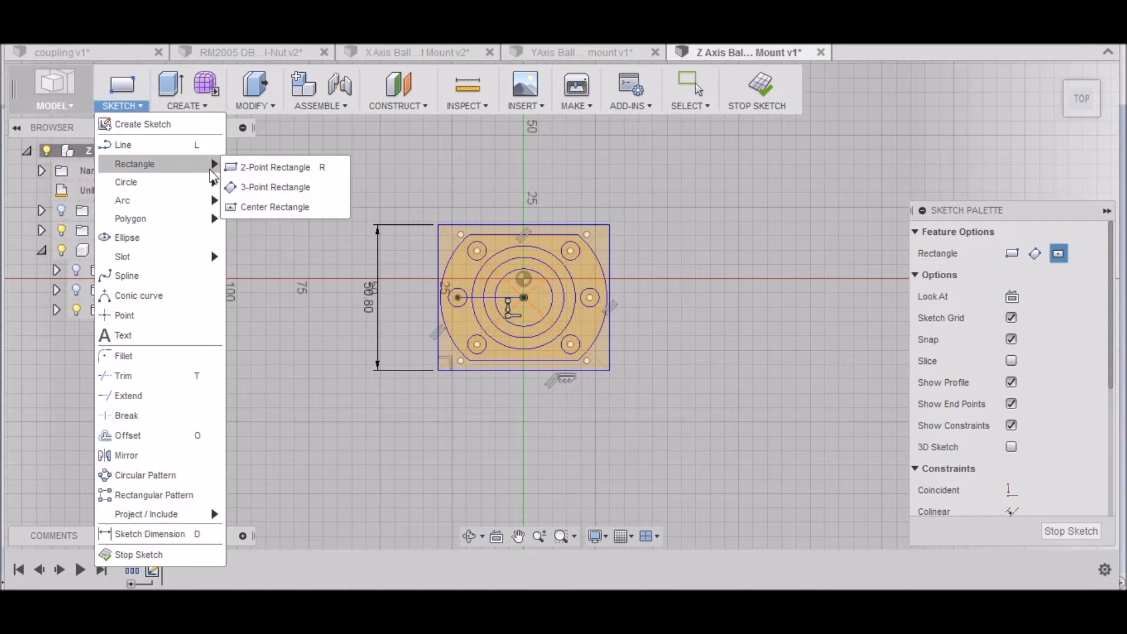
click(230, 167)
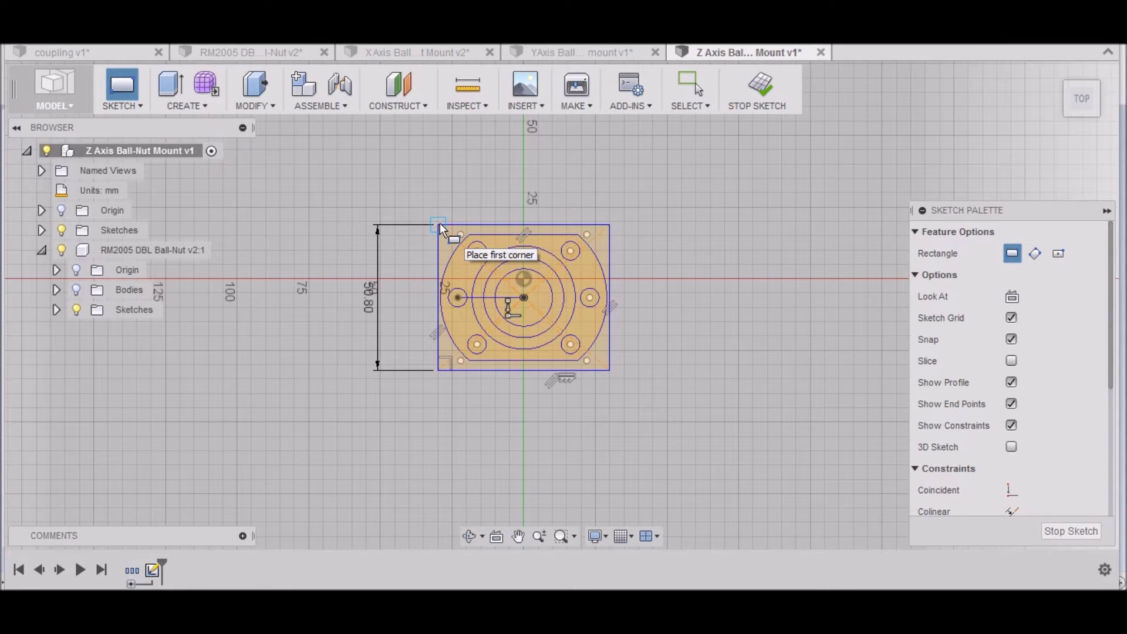
click(439, 224)
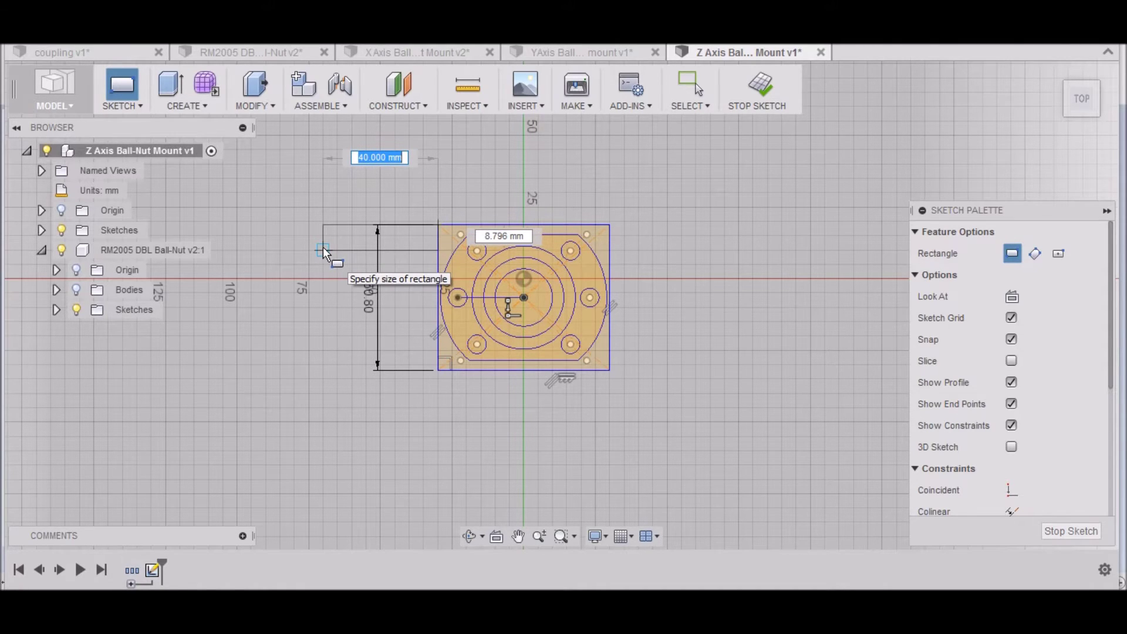
text(40)
key(Tab)
text(10)
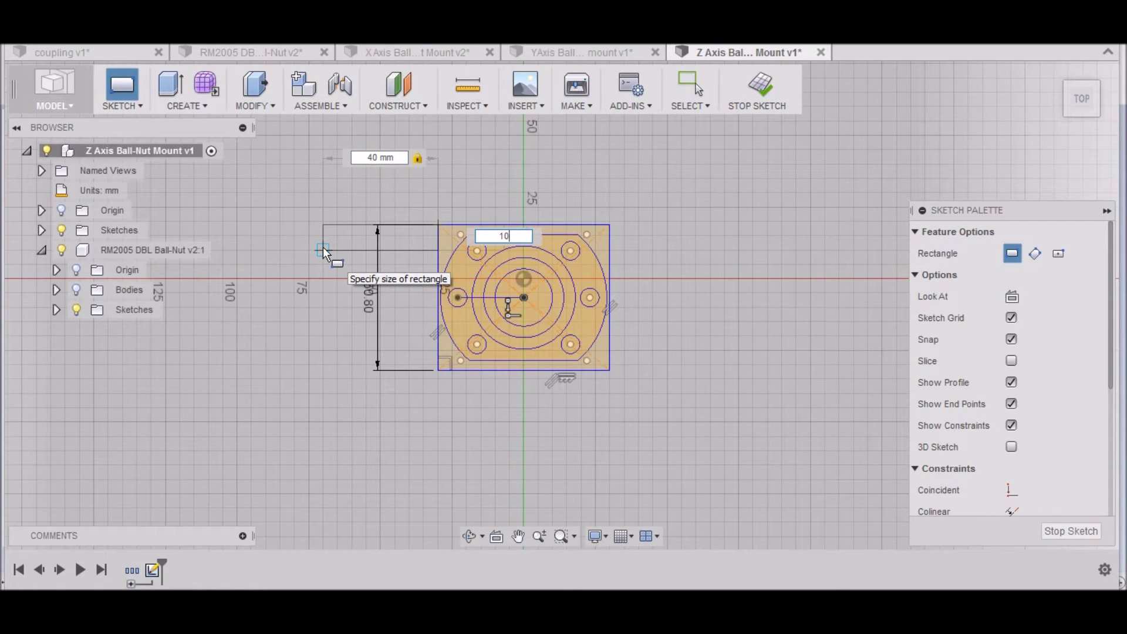
key(Return)
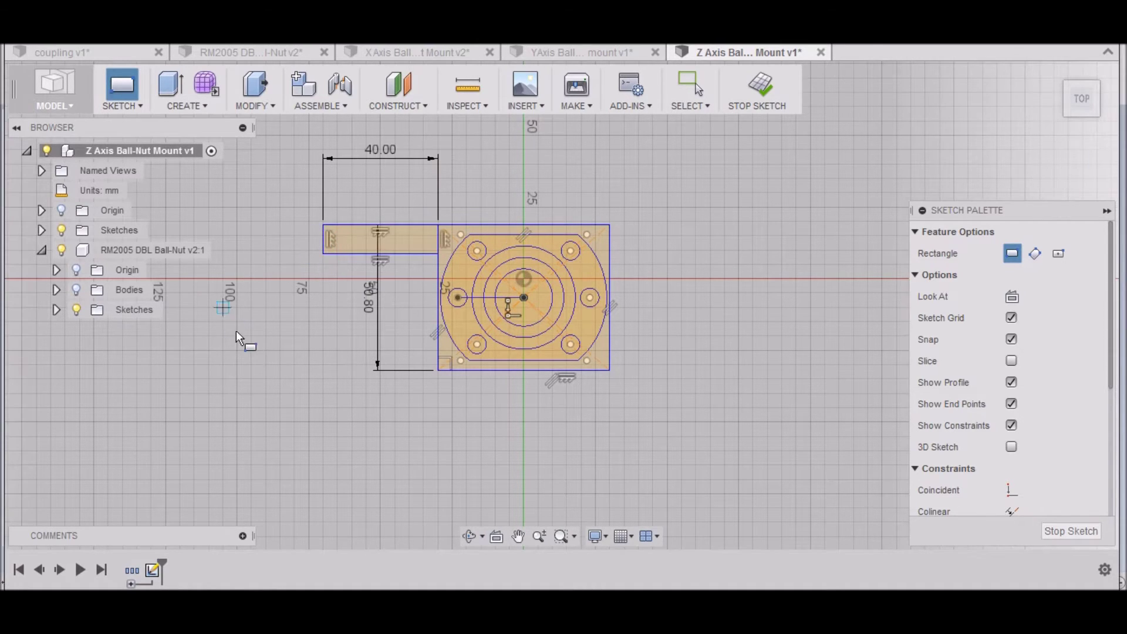
Draw a matching 40 x 10 mm tab from the plate's lower-left corner.
click(439, 369)
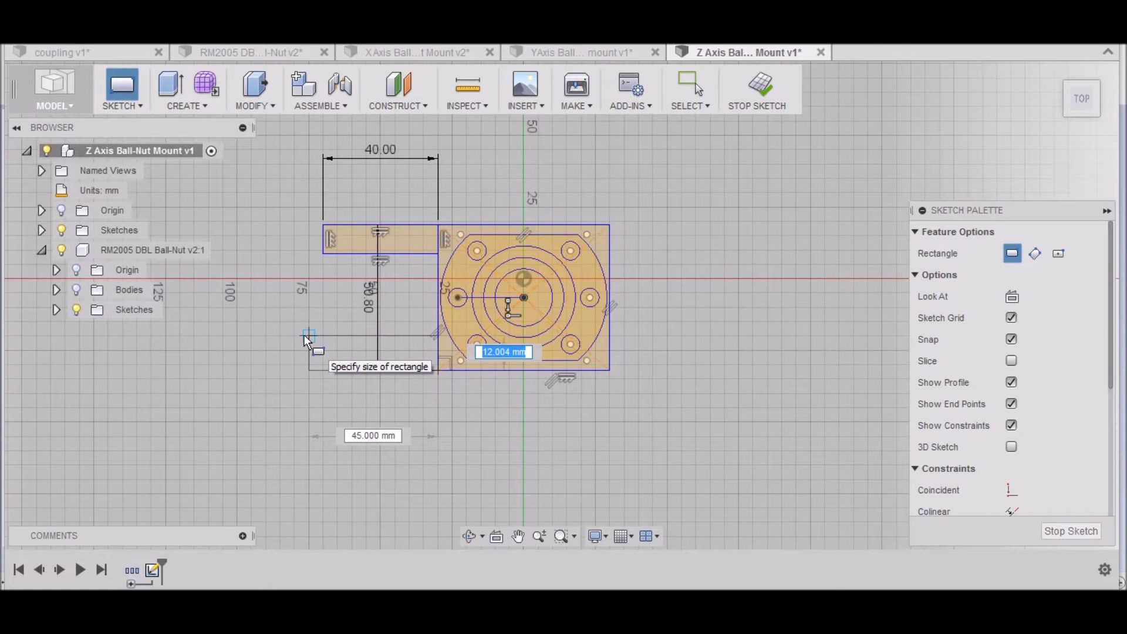
text(10)
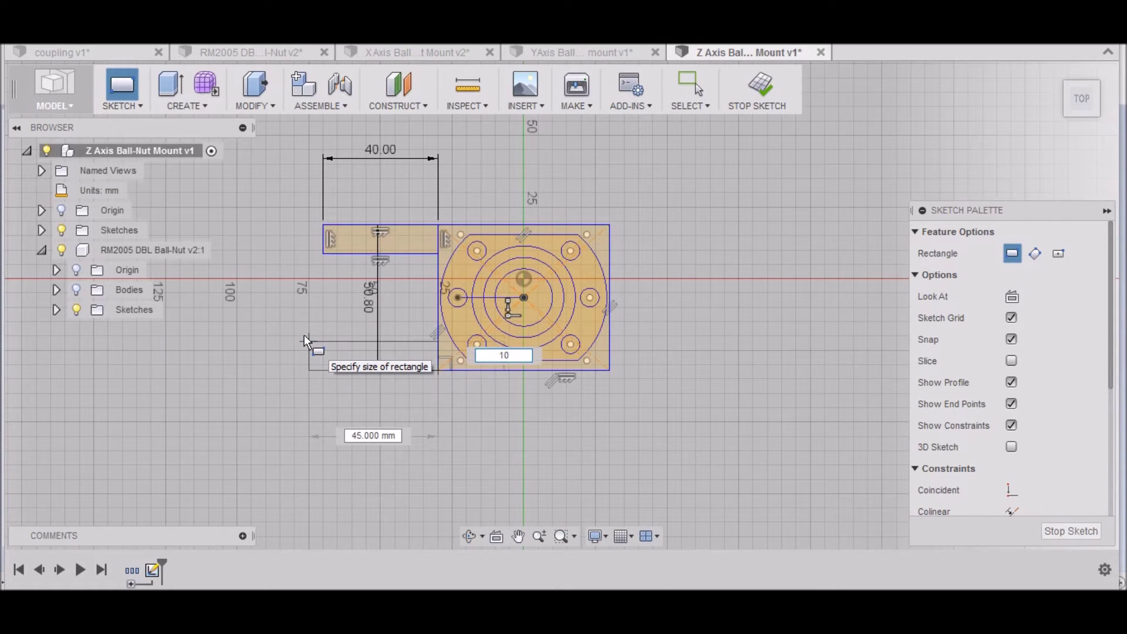
key(Tab)
text(40)
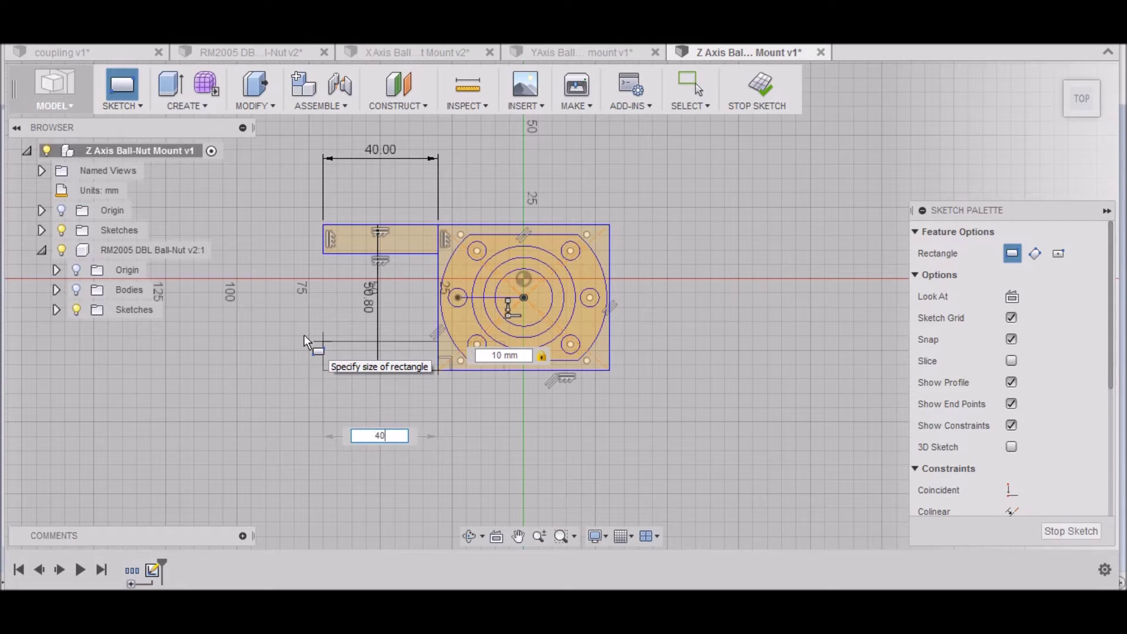
click(304, 343)
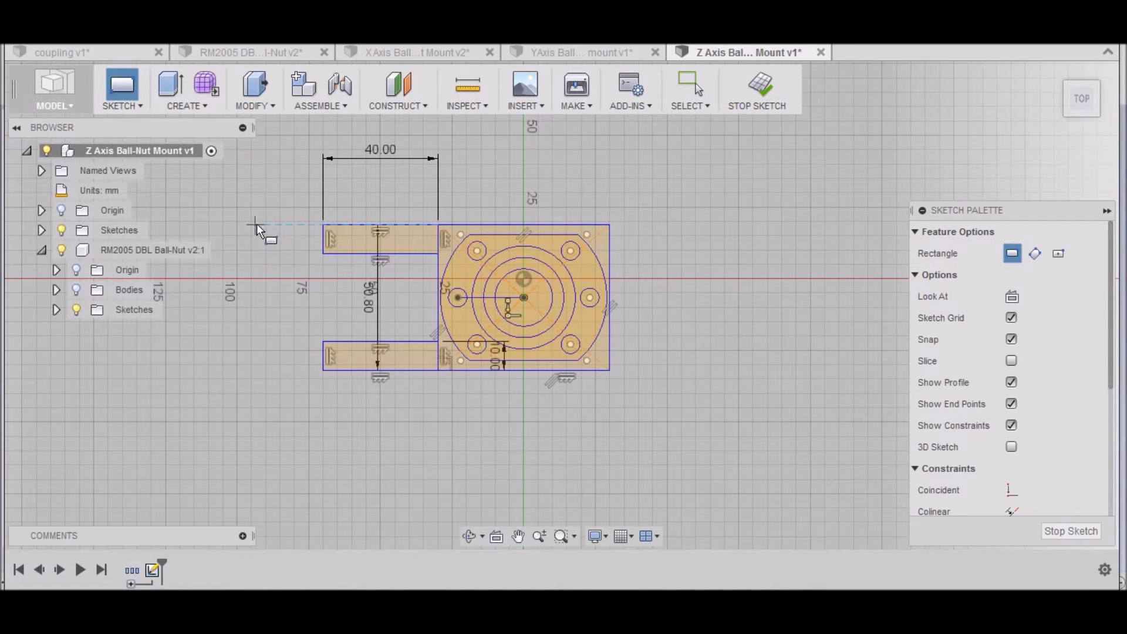
Draw a line joining the left ends of the two tabs.
key(Escape)
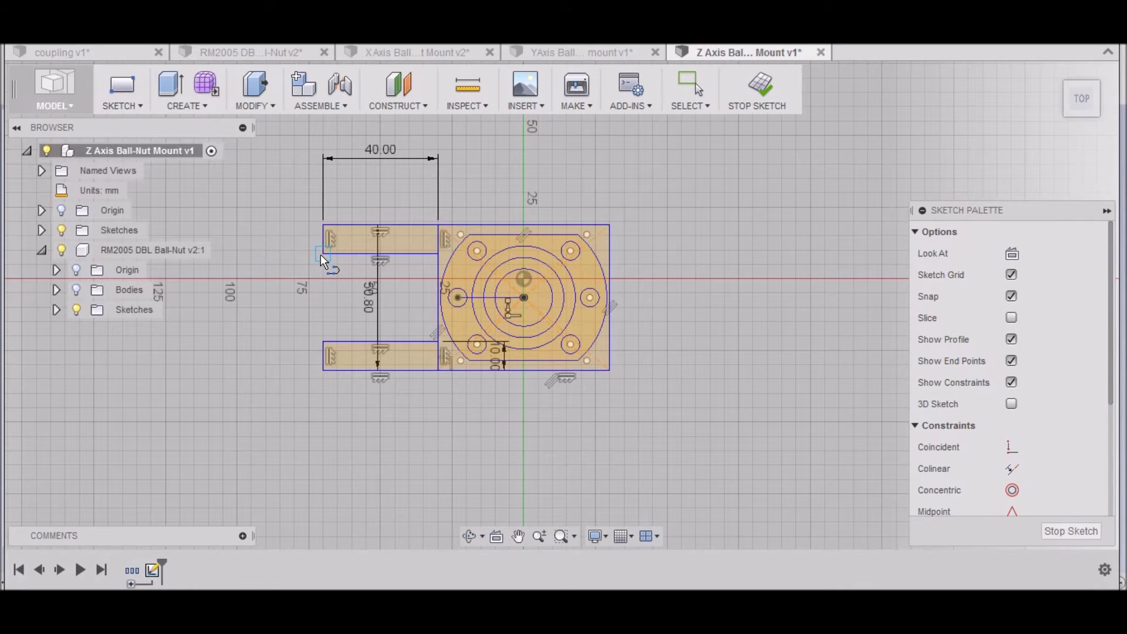
click(321, 255)
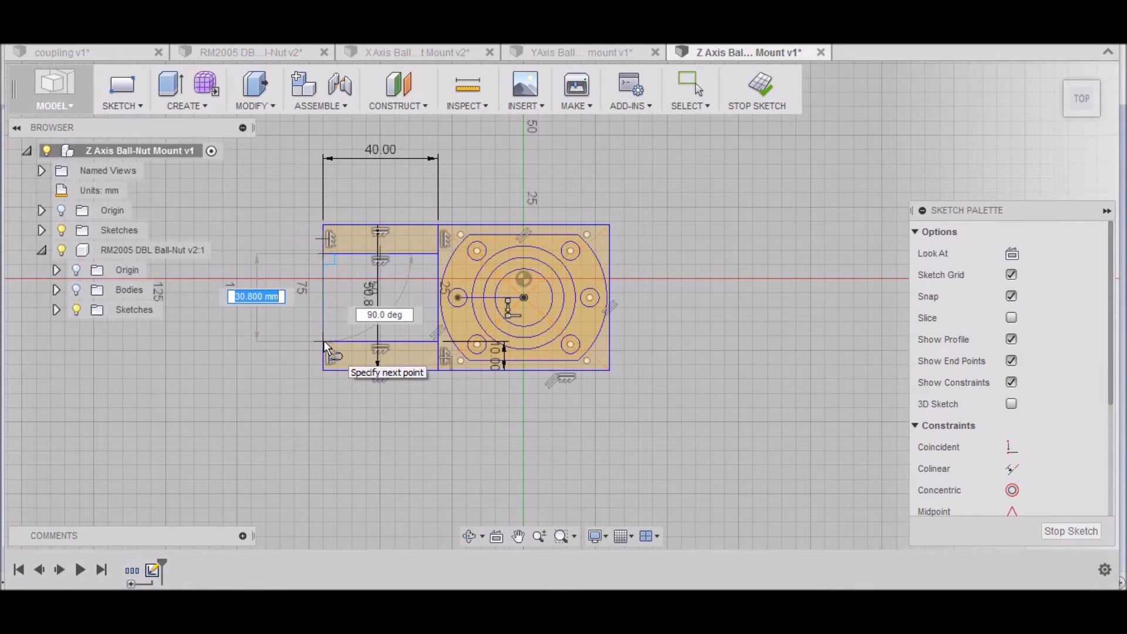
click(323, 341)
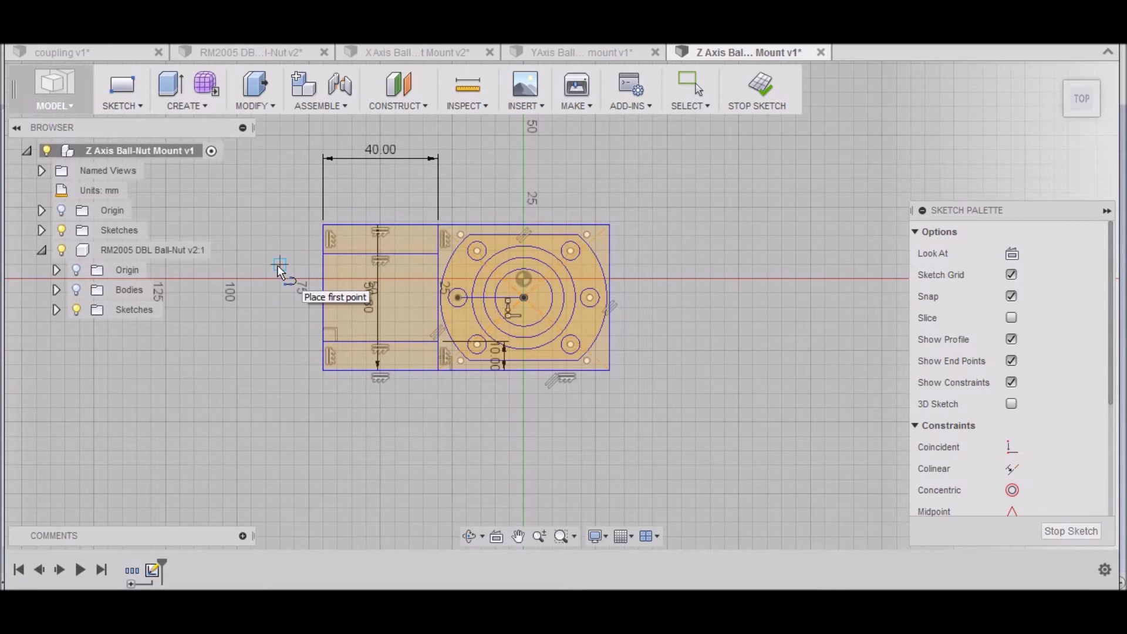
Trim the inner plate edge and the outer tab edges to leave a stepped outline.
key(t)
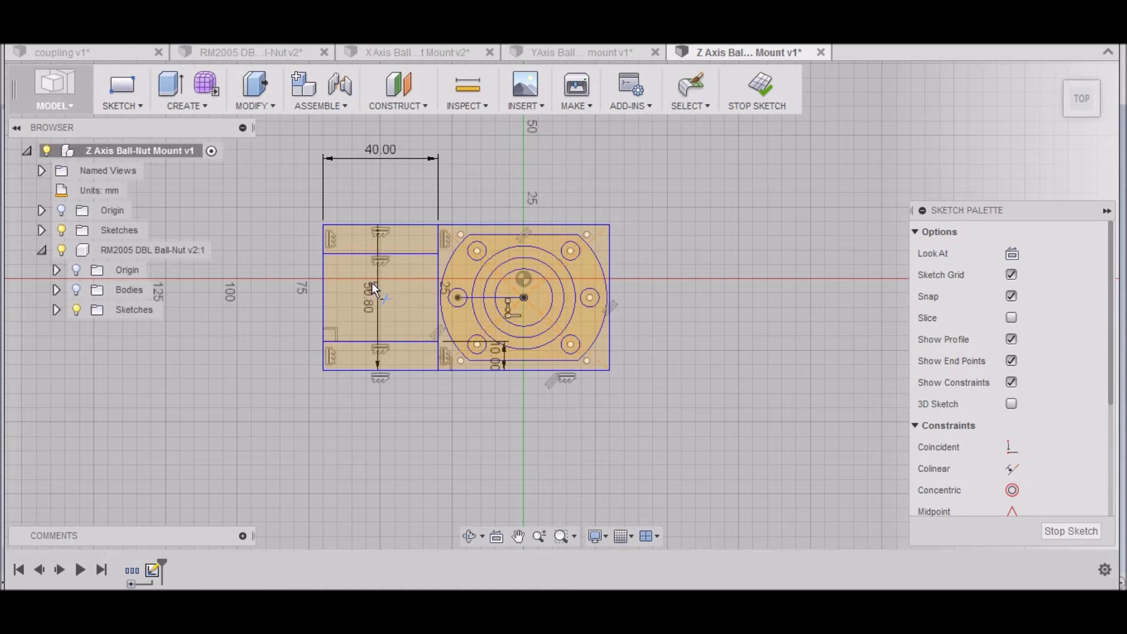
click(440, 273)
click(411, 225)
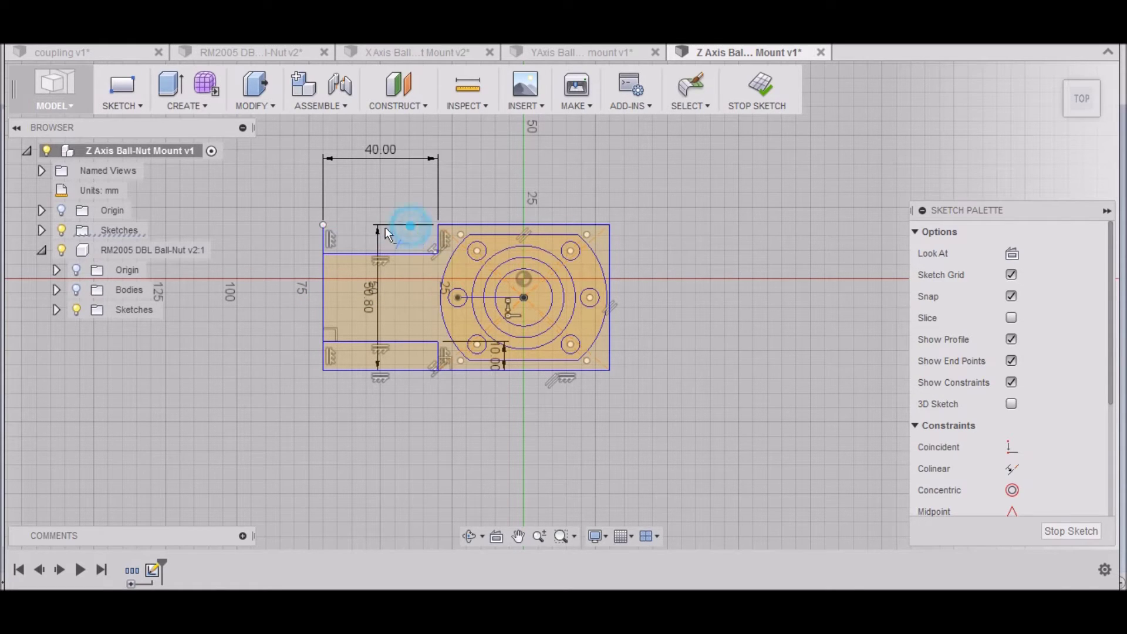
click(324, 233)
click(322, 350)
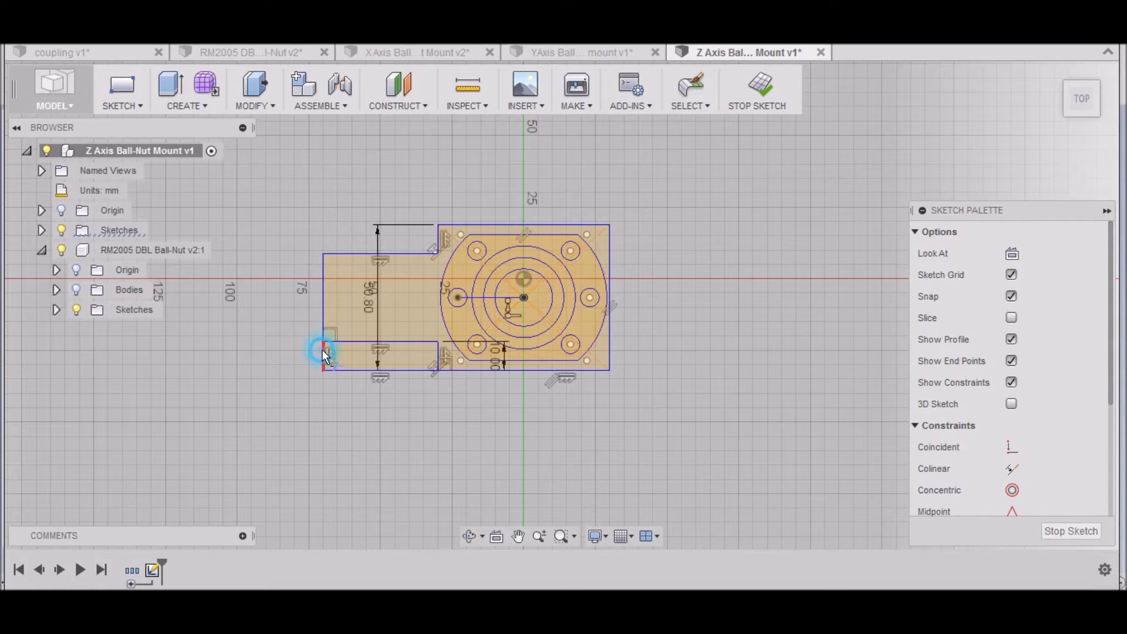
click(354, 375)
Draw a circle on the centre bore, sized to the bore.
key(c)
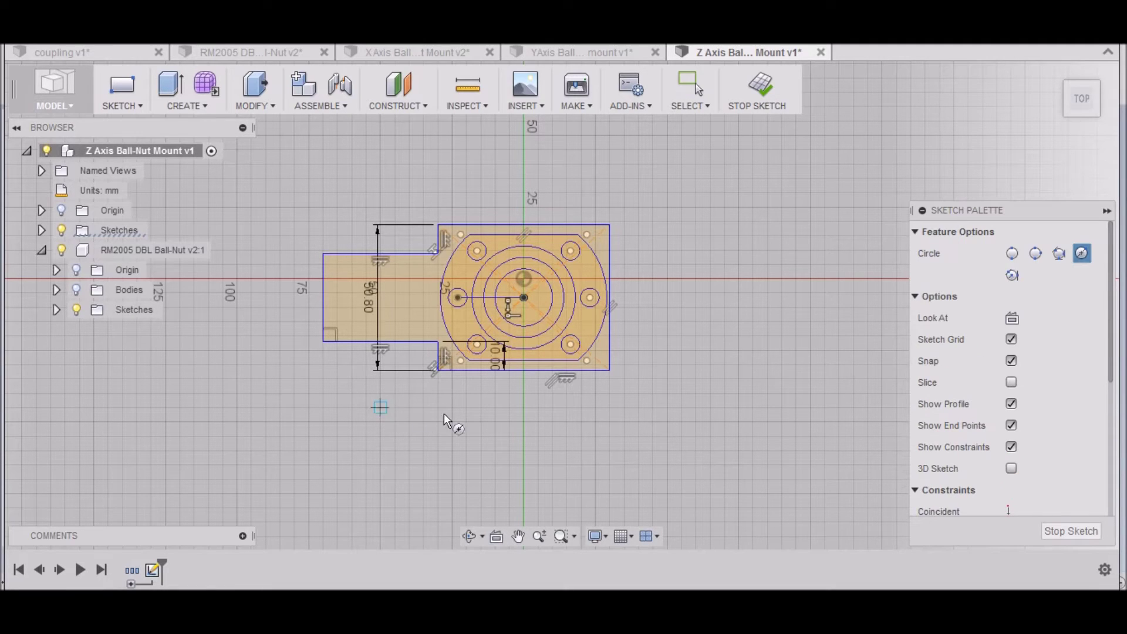
click(523, 298)
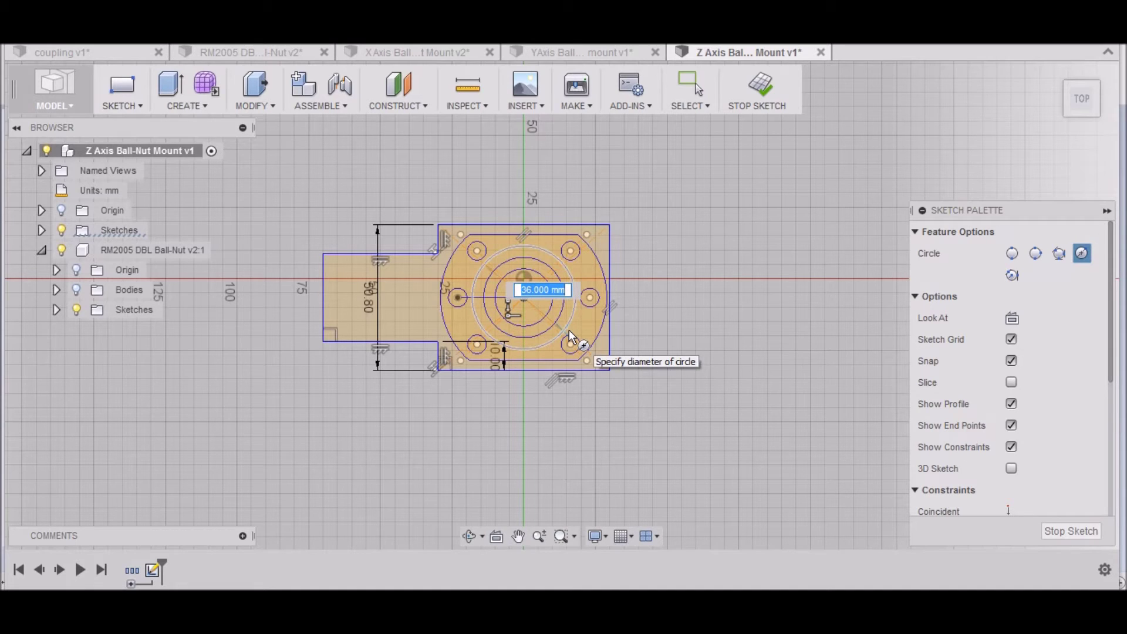
click(569, 329)
scroll(553, 321, up, 3)
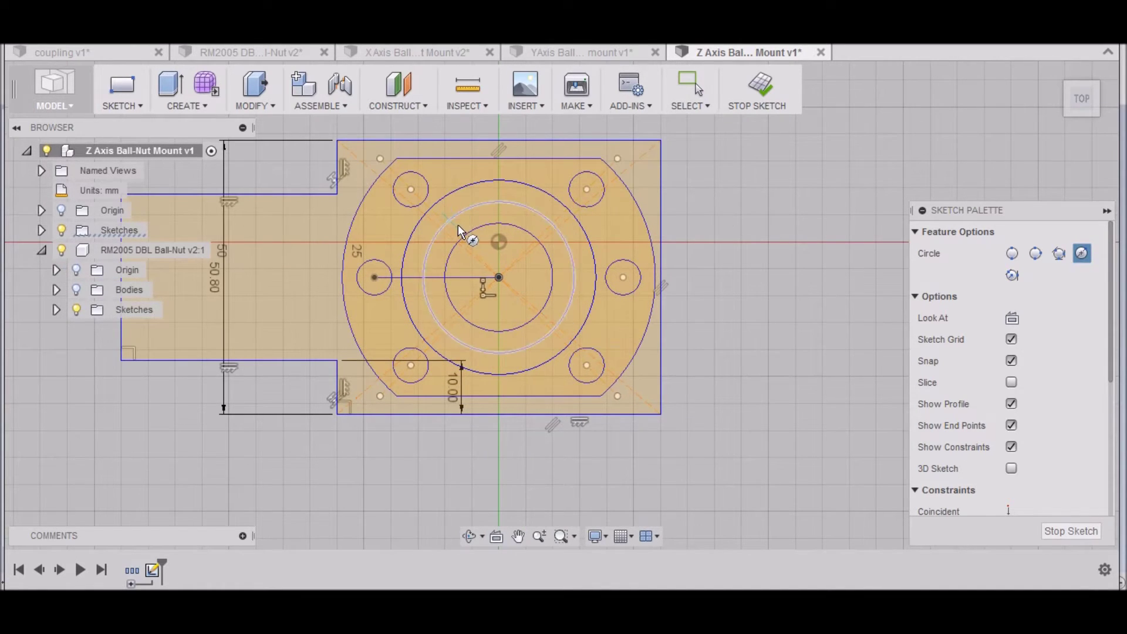
Draw 6 mm circles on the upper-left, upper-right and right bolt holes.
click(413, 189)
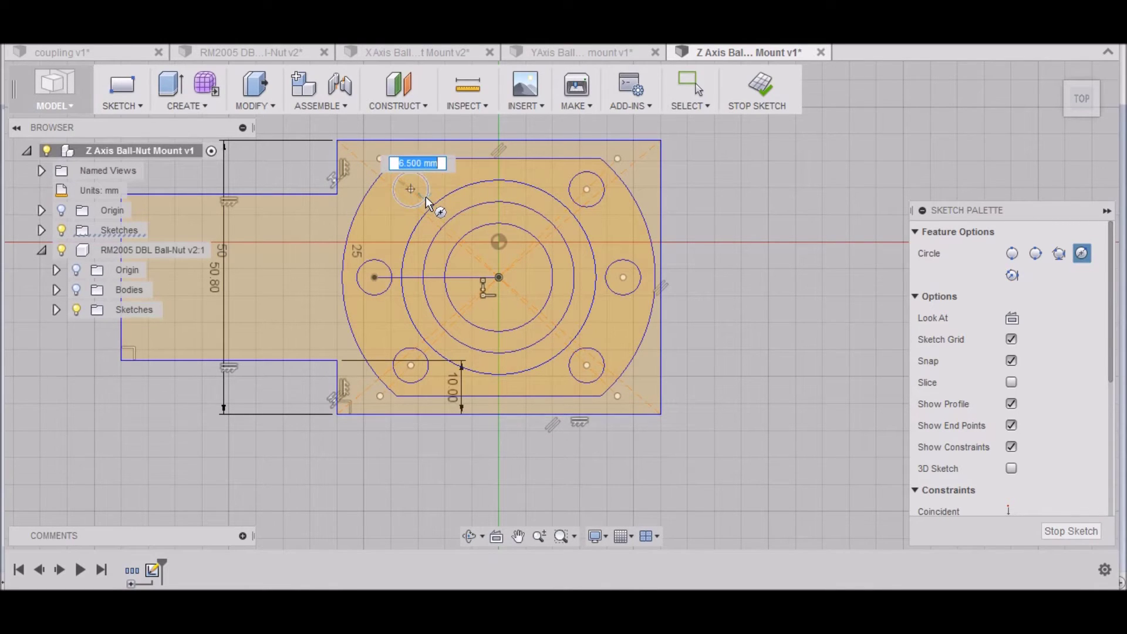
text(6)
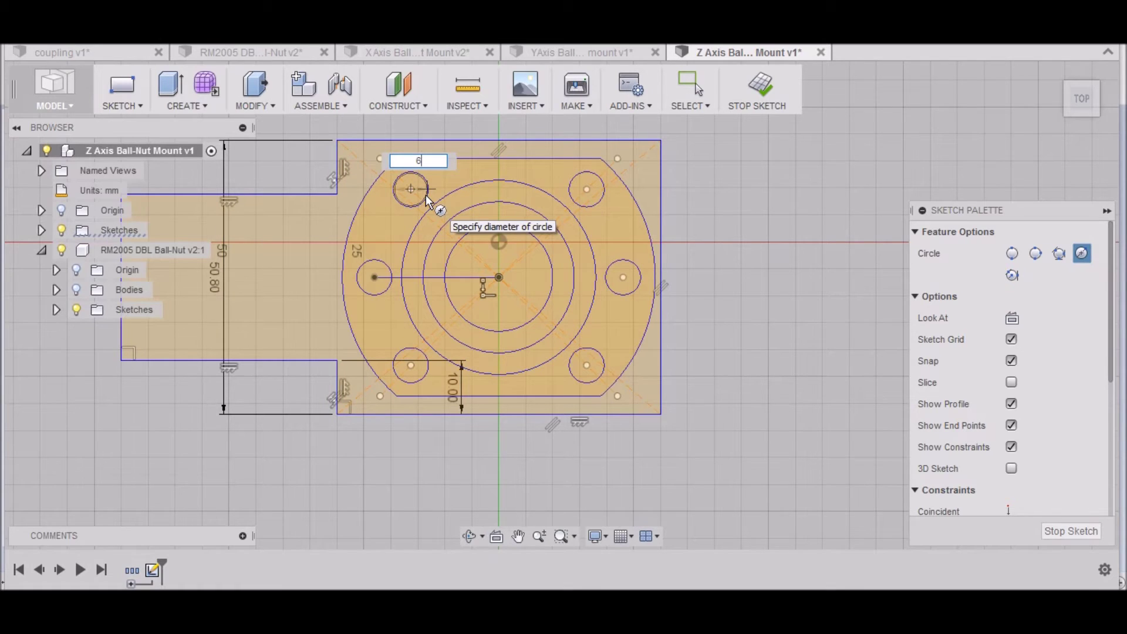
key(Tab)
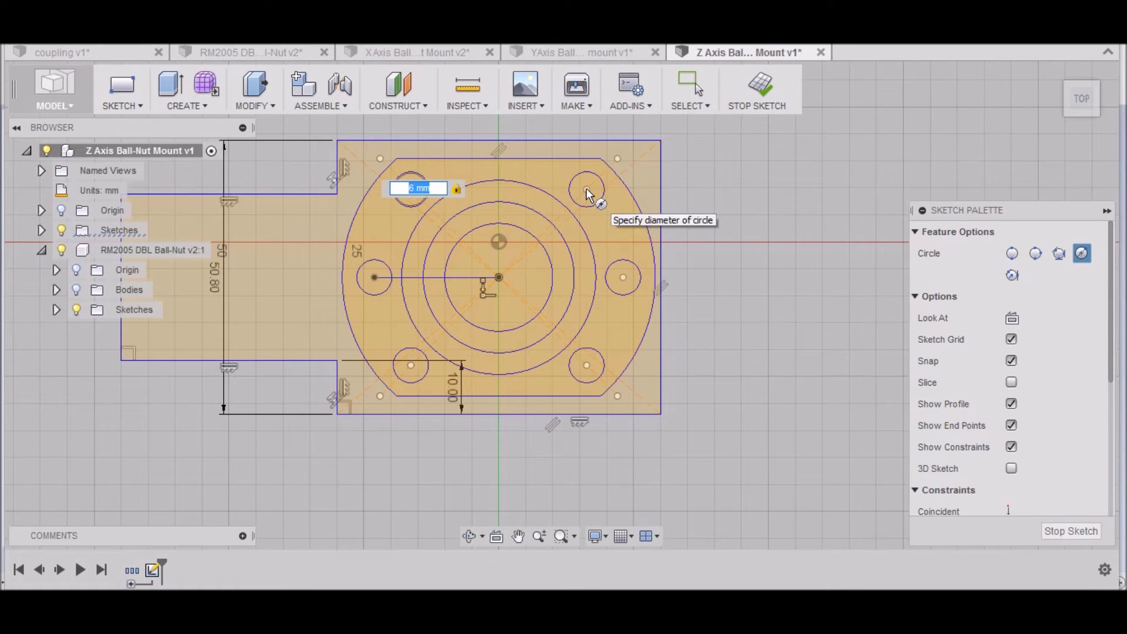
key(Return)
click(587, 189)
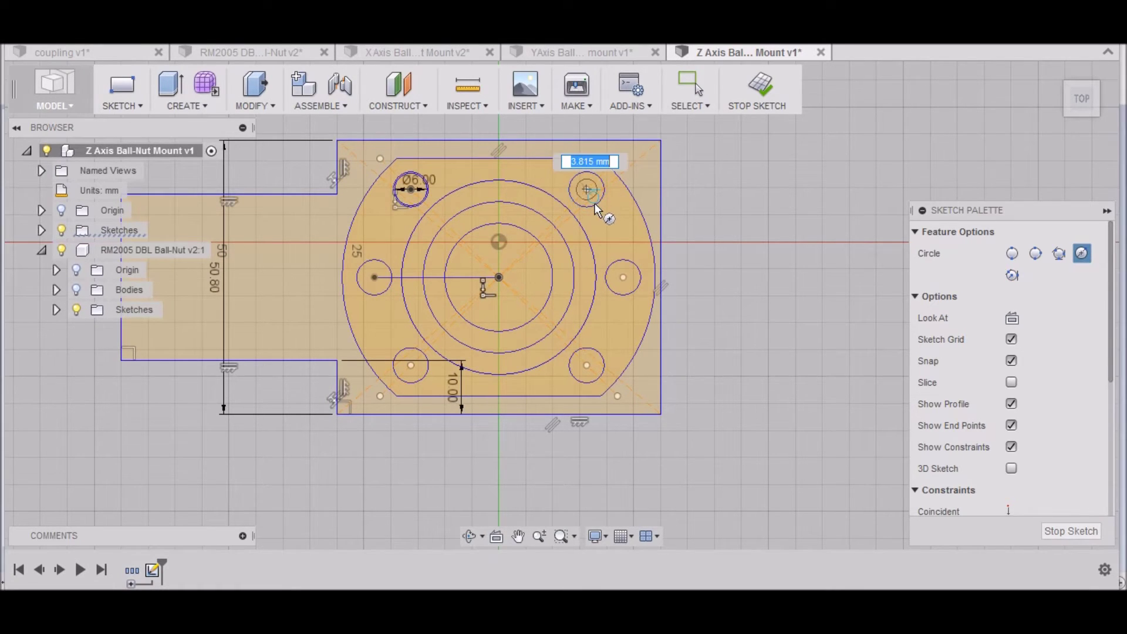
text(6)
key(Tab)
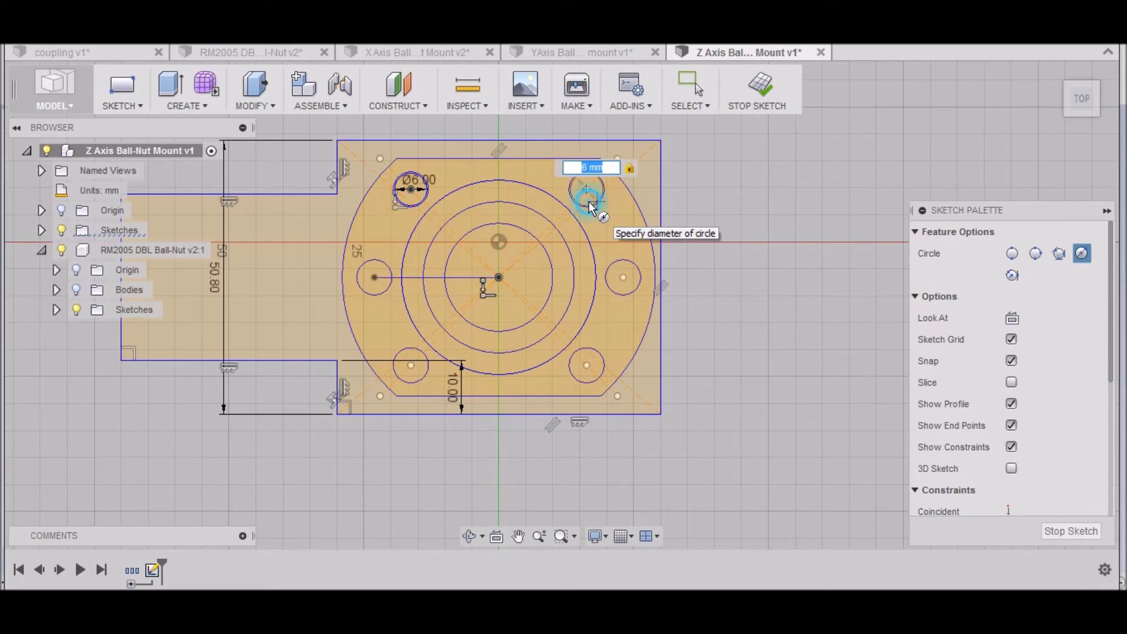
key(Return)
click(623, 277)
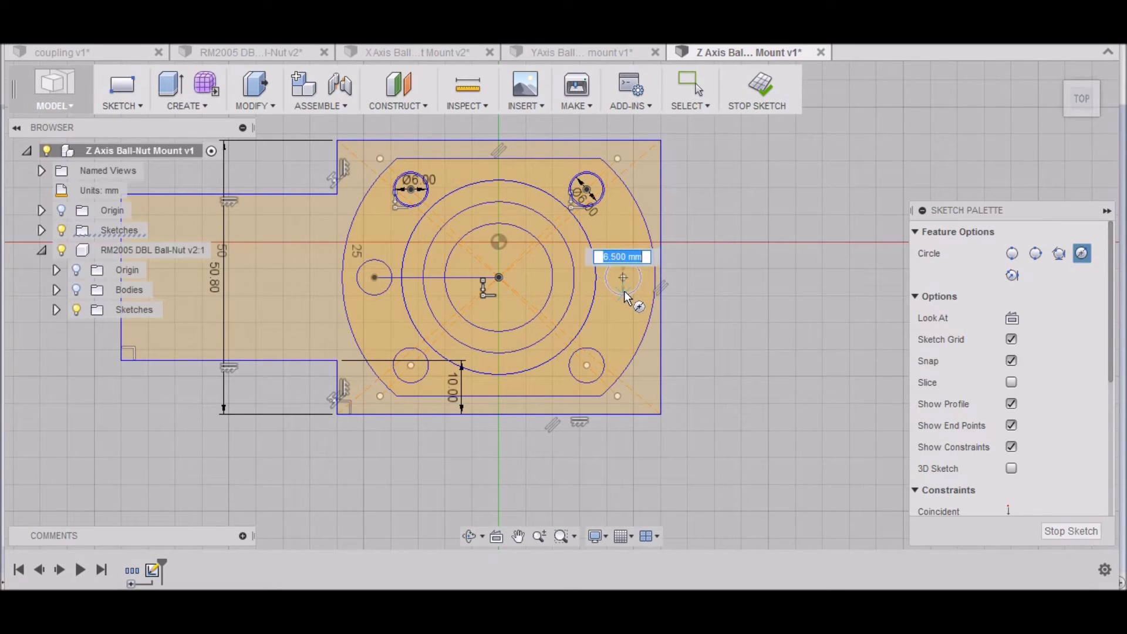
text(6)
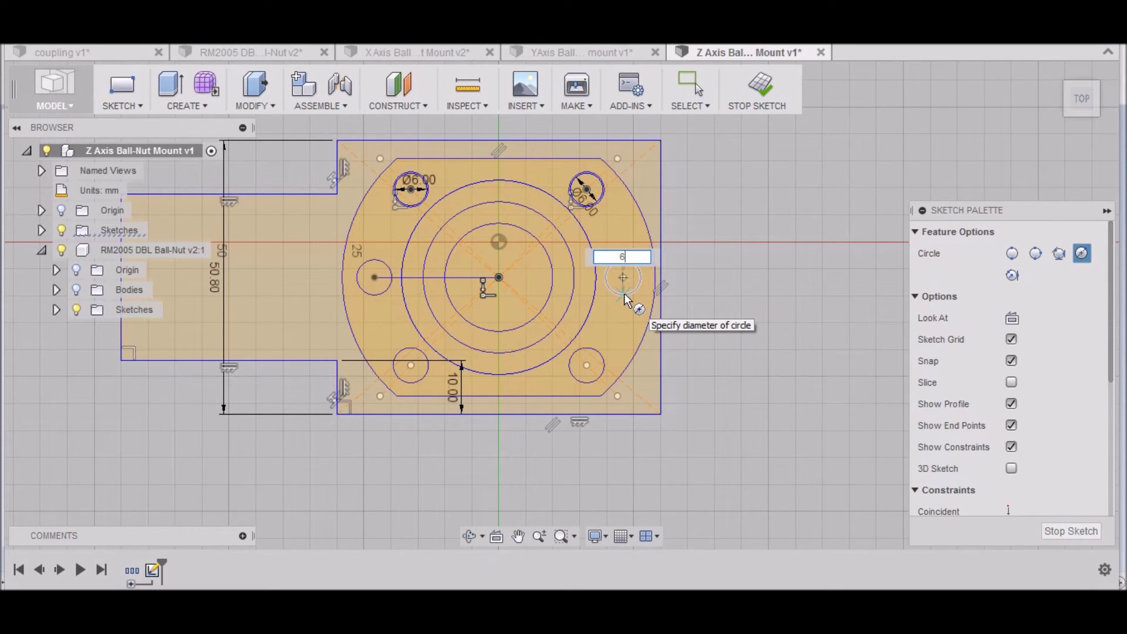
key(Return)
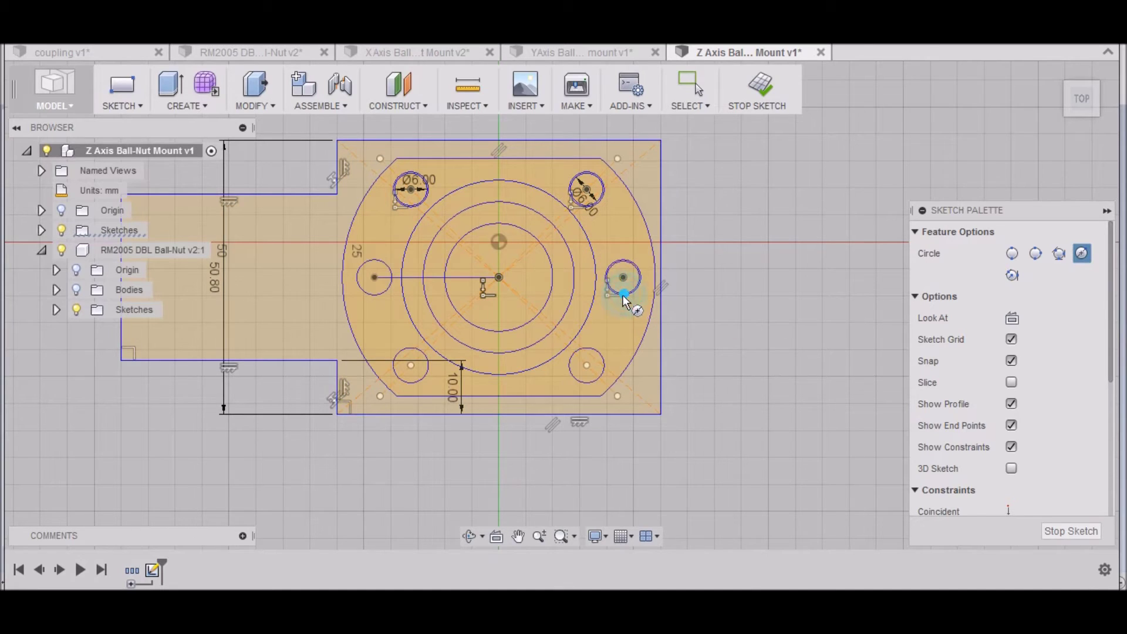
Add 6 mm circles on the lower-right, lower-left and left holes, then finish the sketch.
click(590, 373)
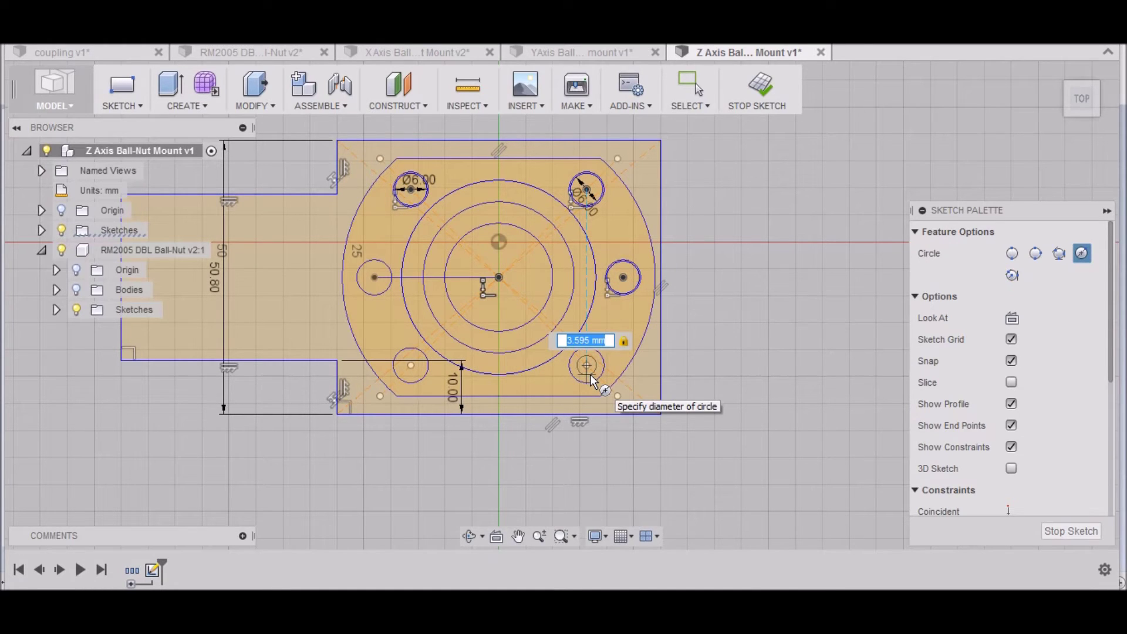
text(6)
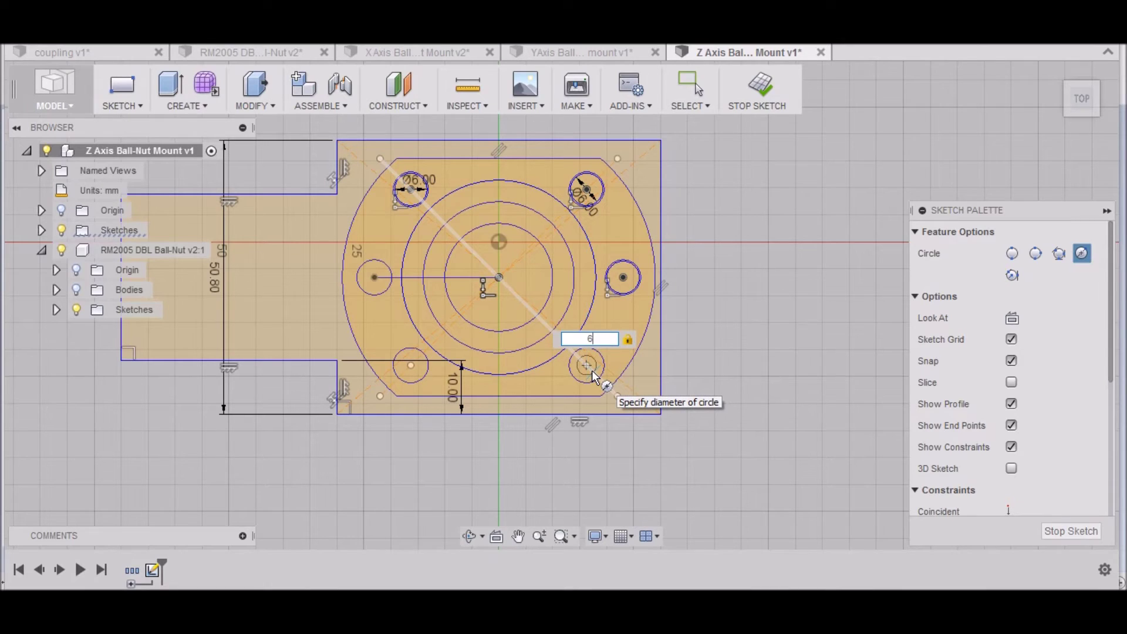
key(Return)
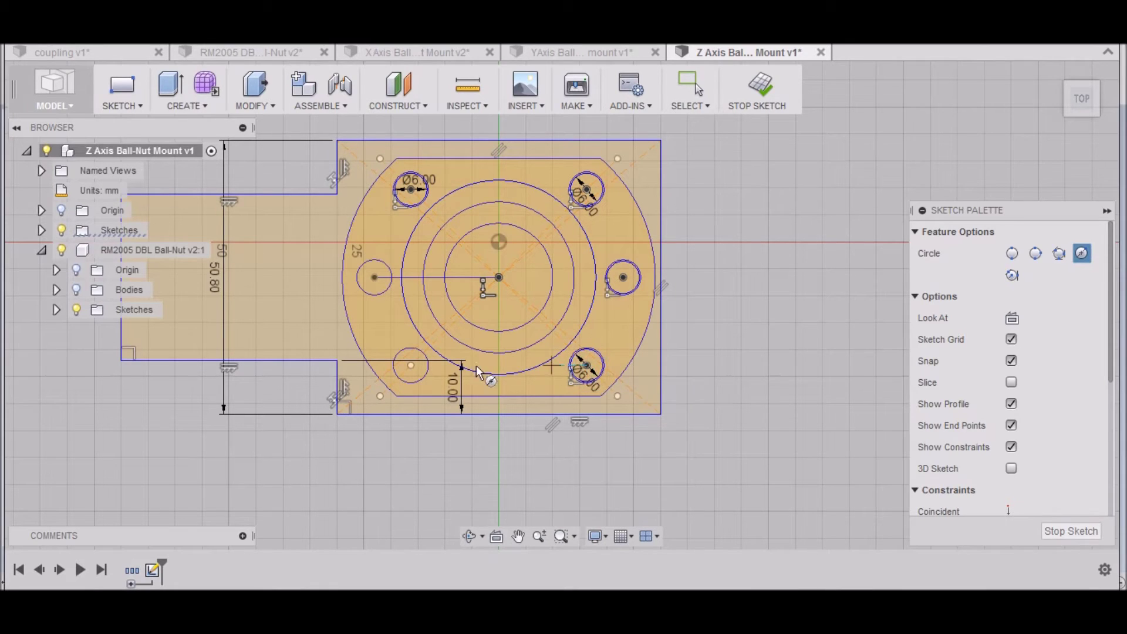
click(418, 372)
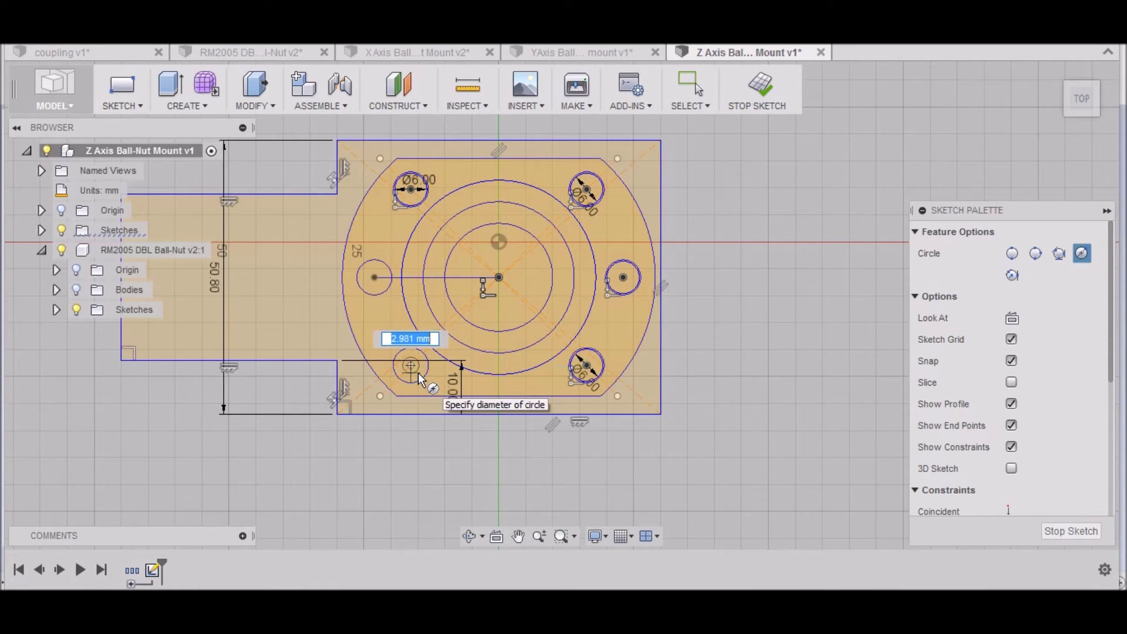
text(6)
key(Return)
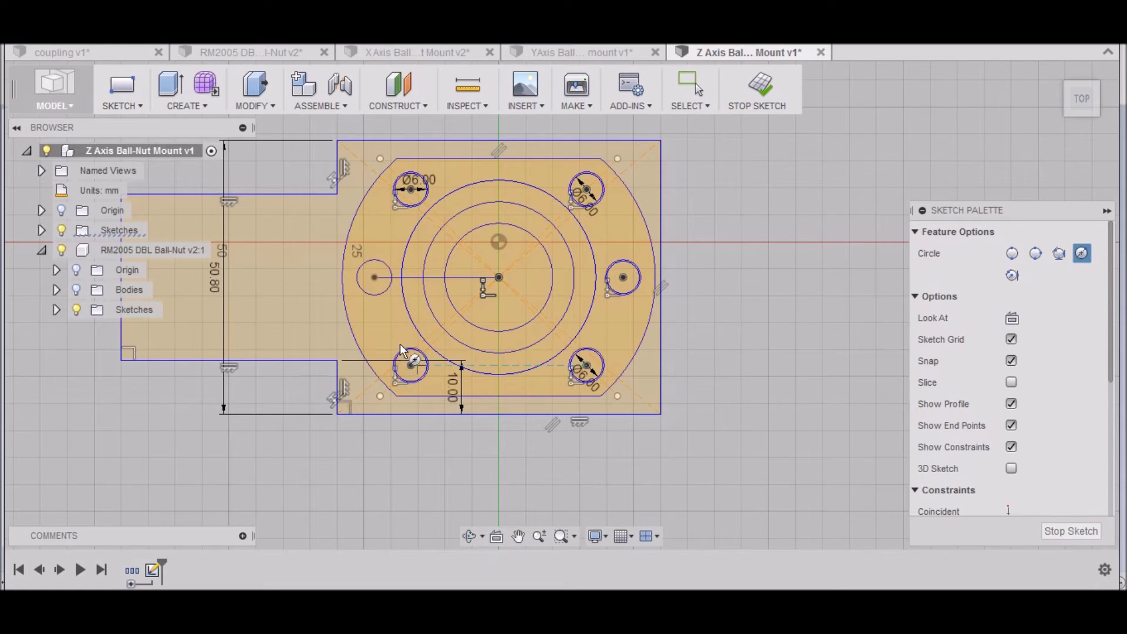
click(378, 289)
text(6)
key(Return)
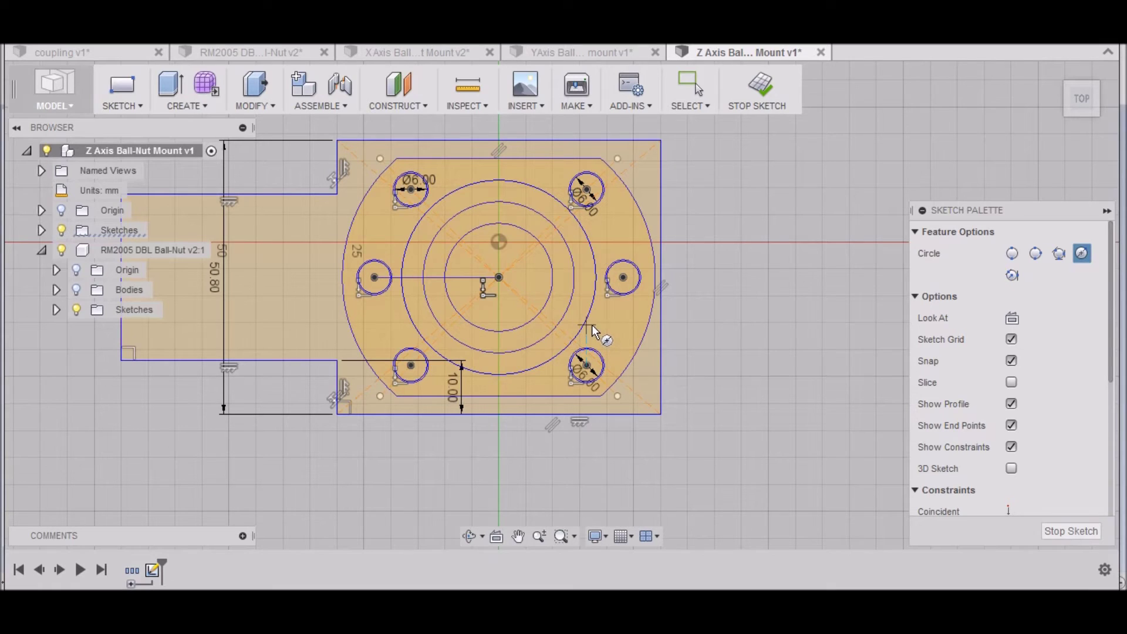
click(1071, 531)
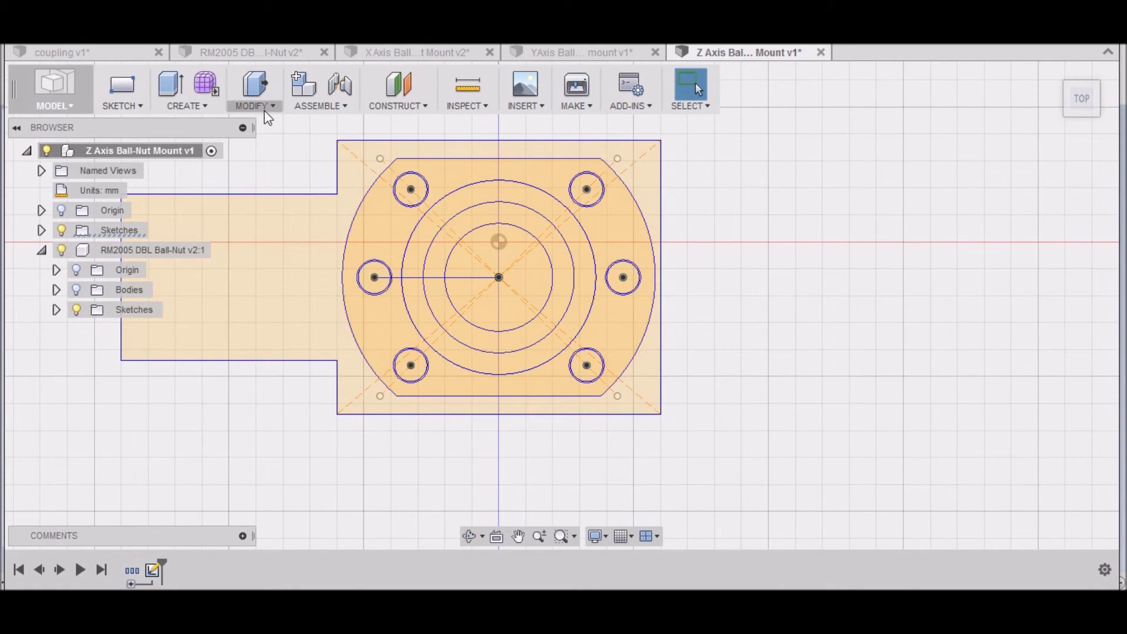
With Press Pull, select the block outline and six bolt-hole ring profiles, hiding the ball-nut sketches.
click(265, 110)
click(273, 119)
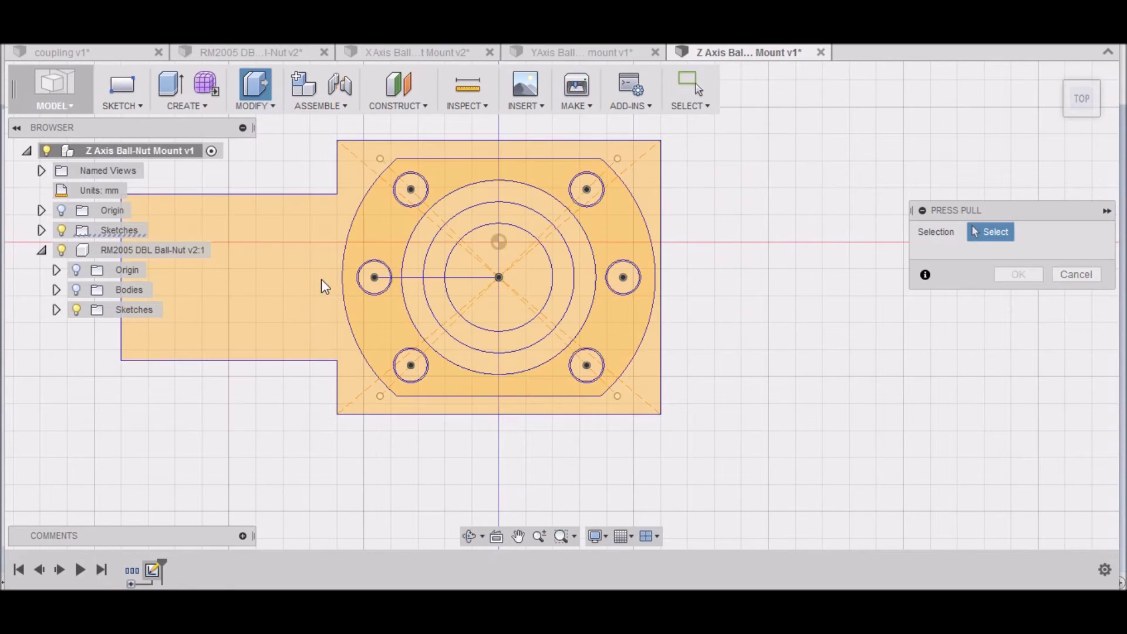
click(308, 275)
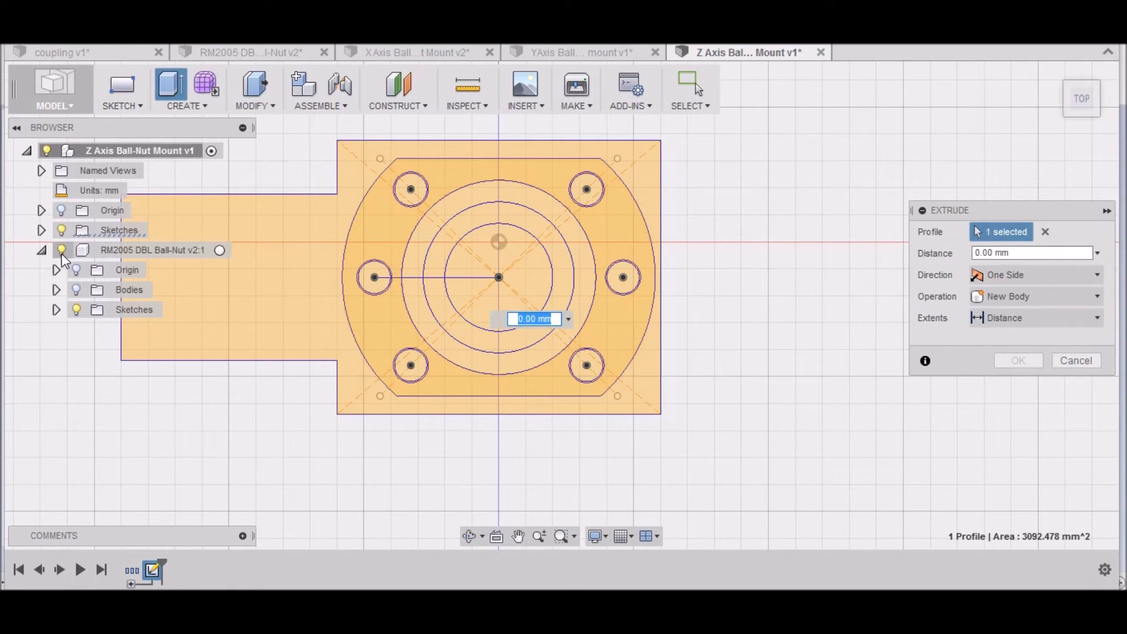
click(76, 310)
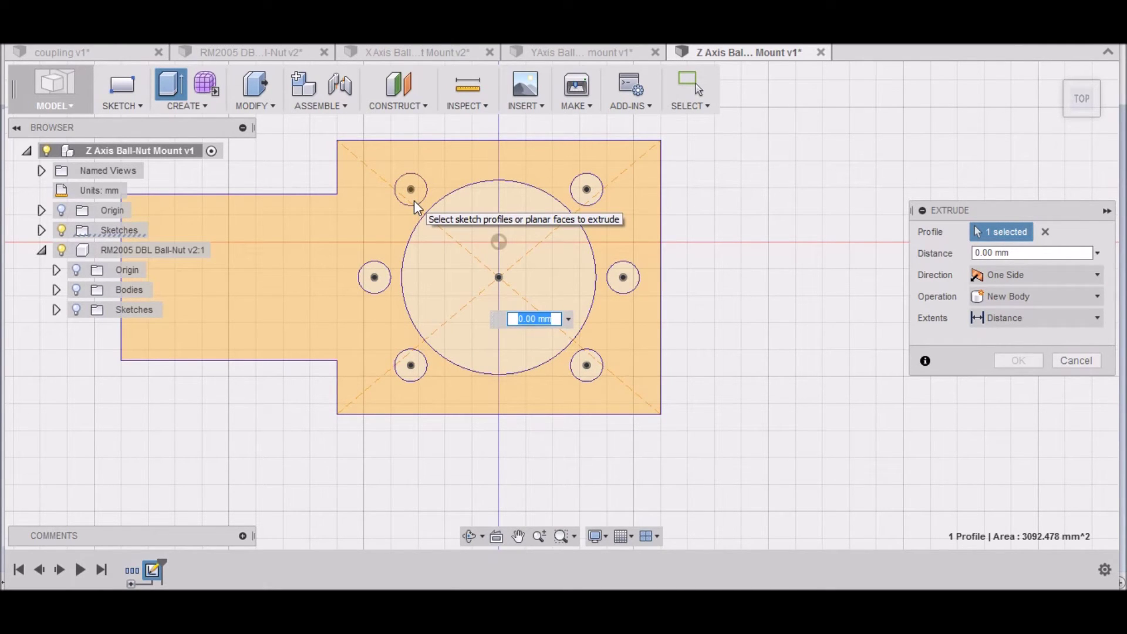
click(414, 200)
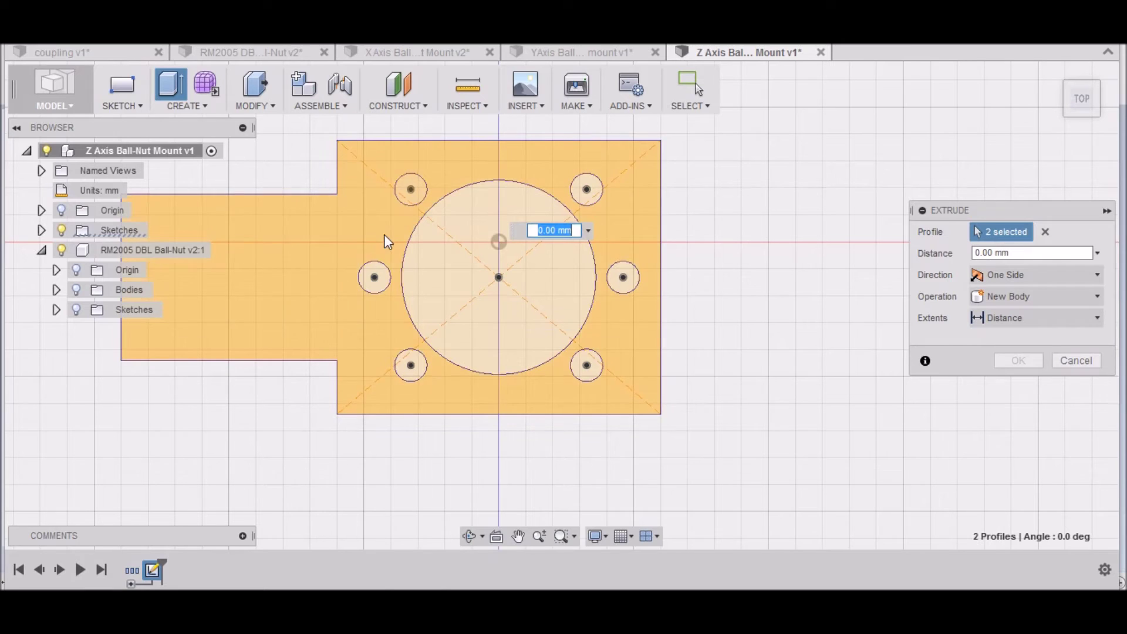
click(375, 275)
click(401, 367)
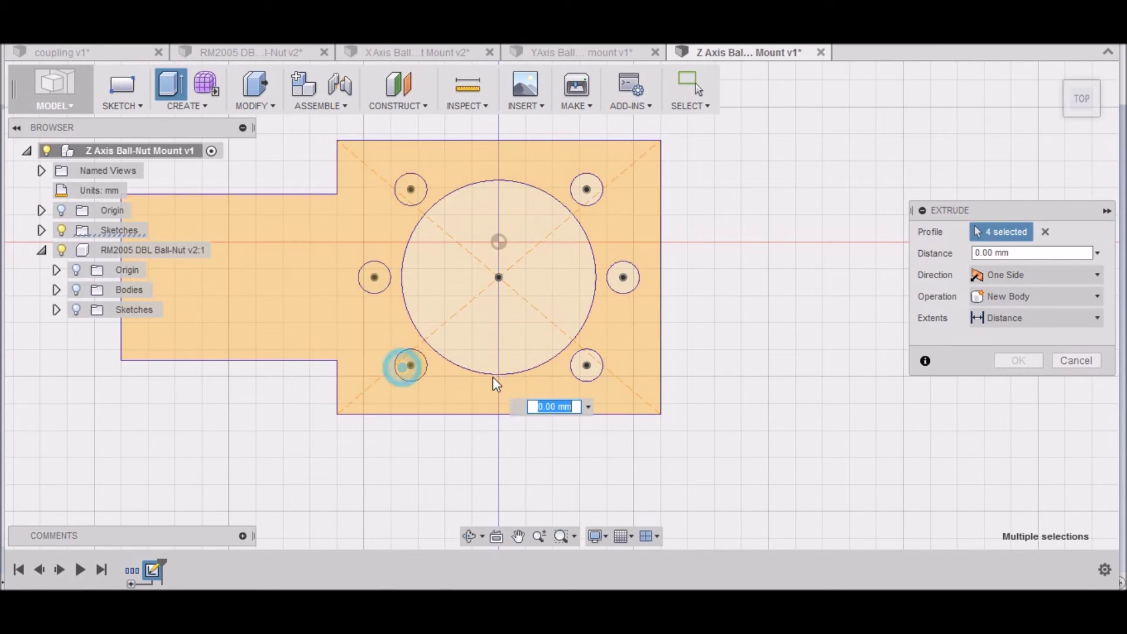
click(587, 367)
click(633, 282)
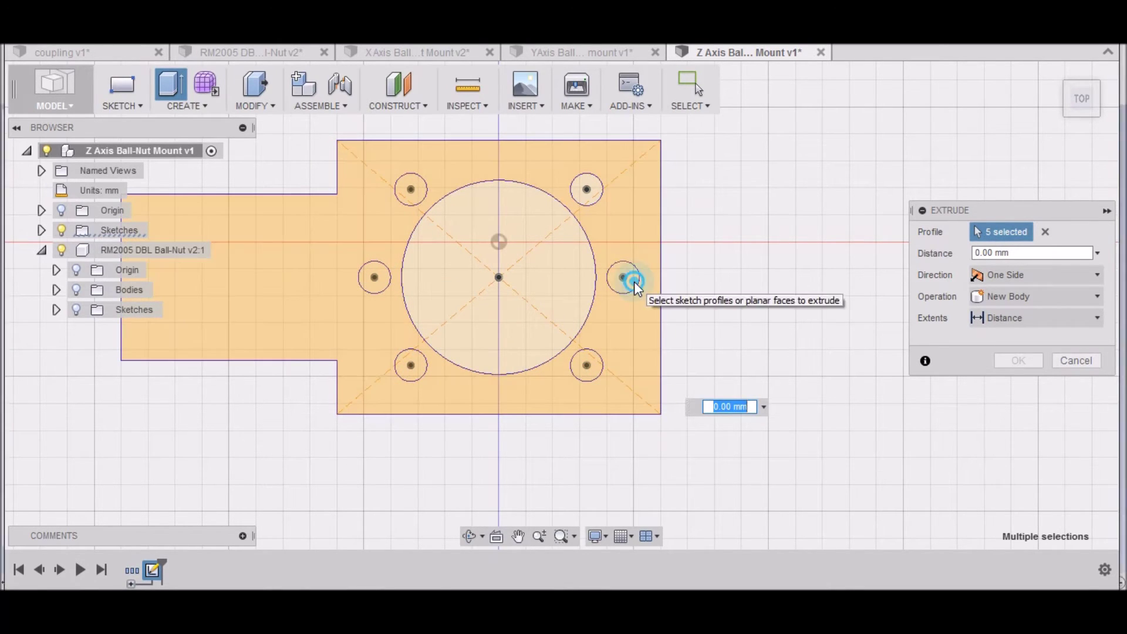
click(599, 191)
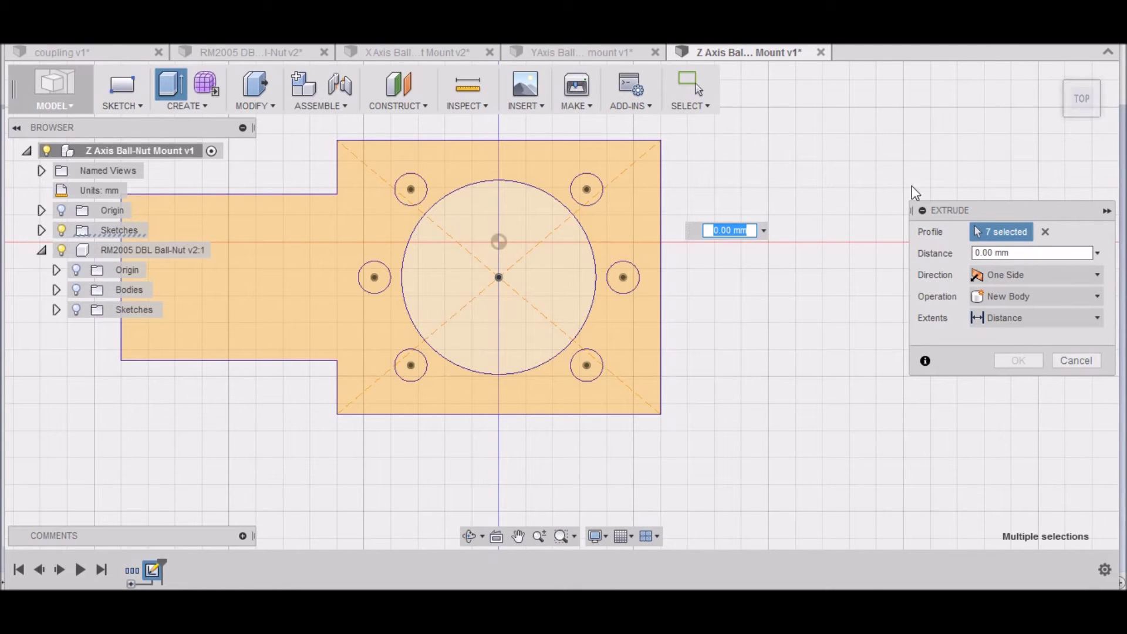
Extrude the selected profiles 50.8 mm upward.
drag(1082, 98, 1076, 111)
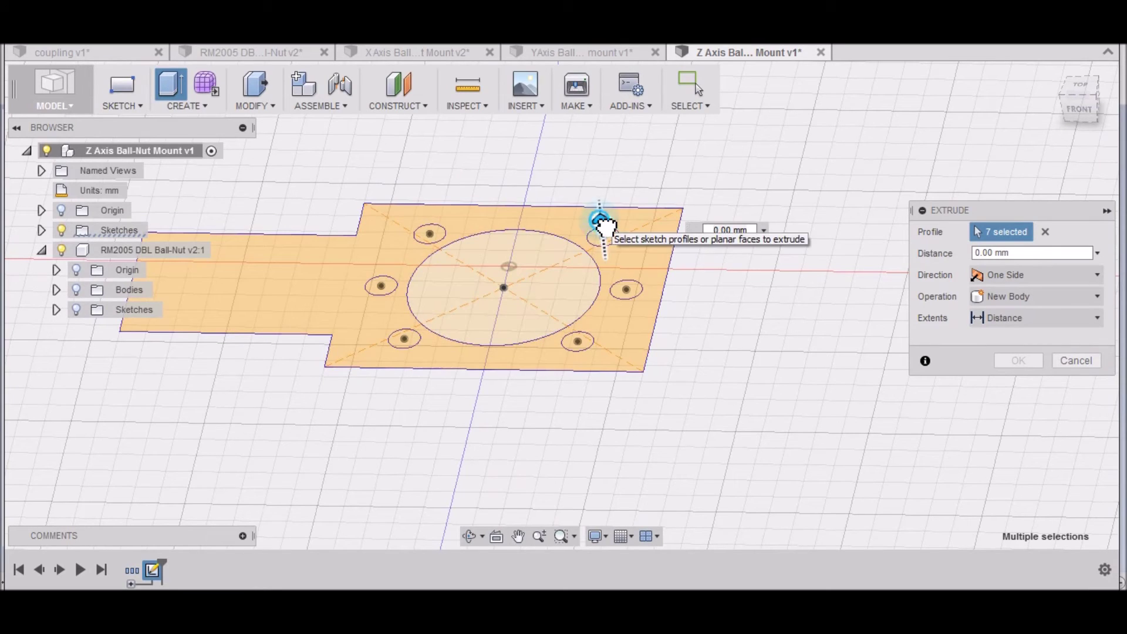
drag(599, 222, 613, 177)
text(50)
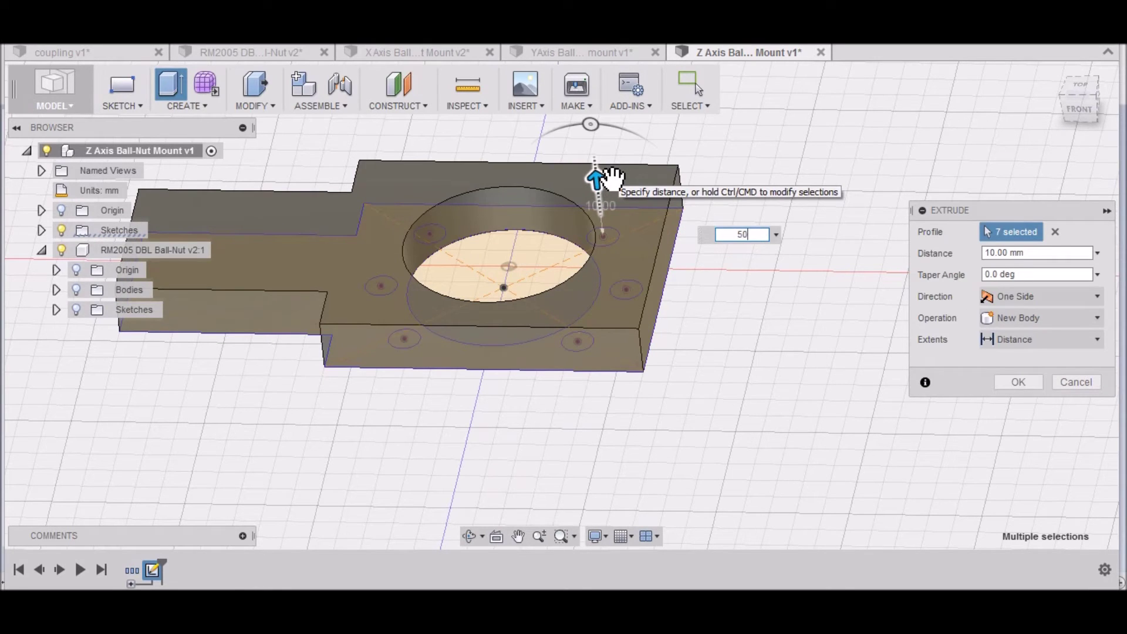
text(.8)
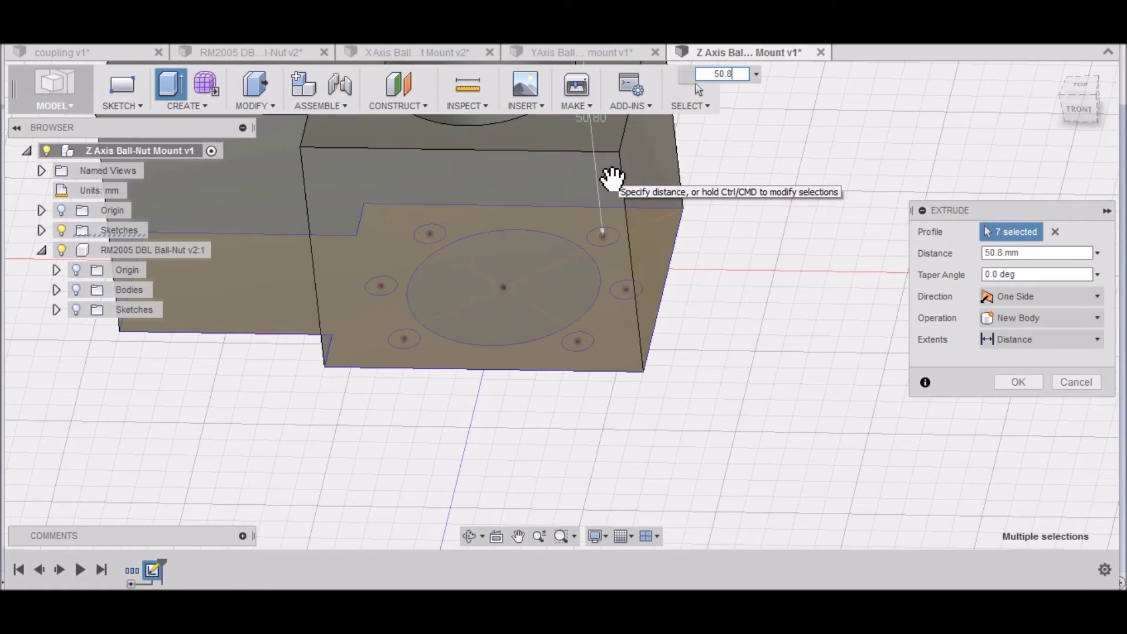
key(Return)
Turn to the block's bottom face and show the ball-nut sketches over its base.
scroll(675, 385, down, 5)
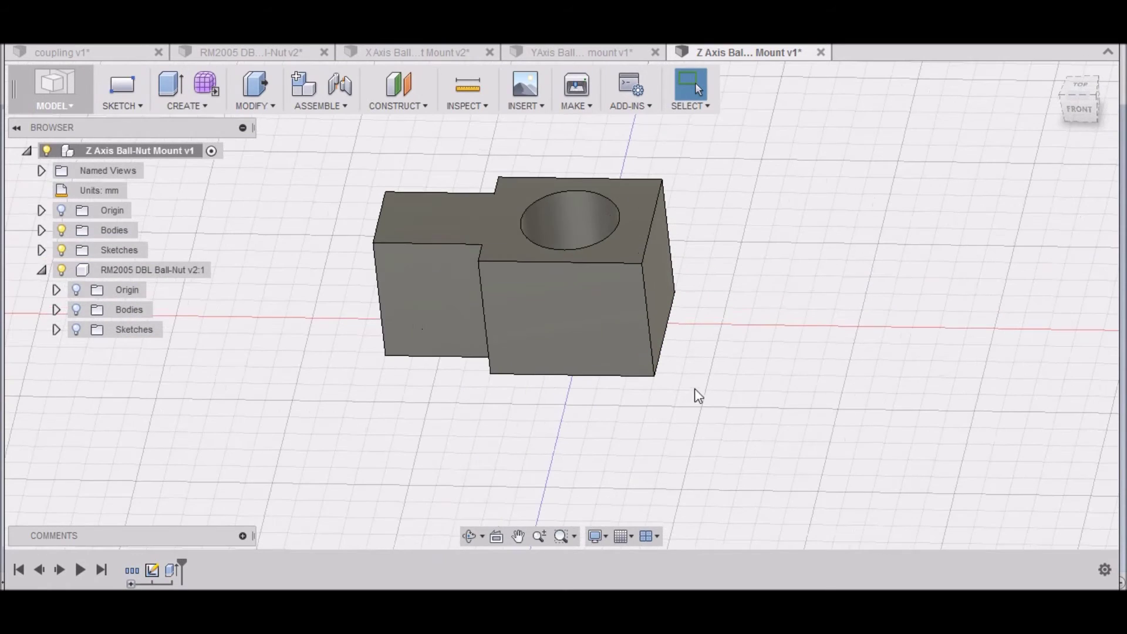
click(1079, 108)
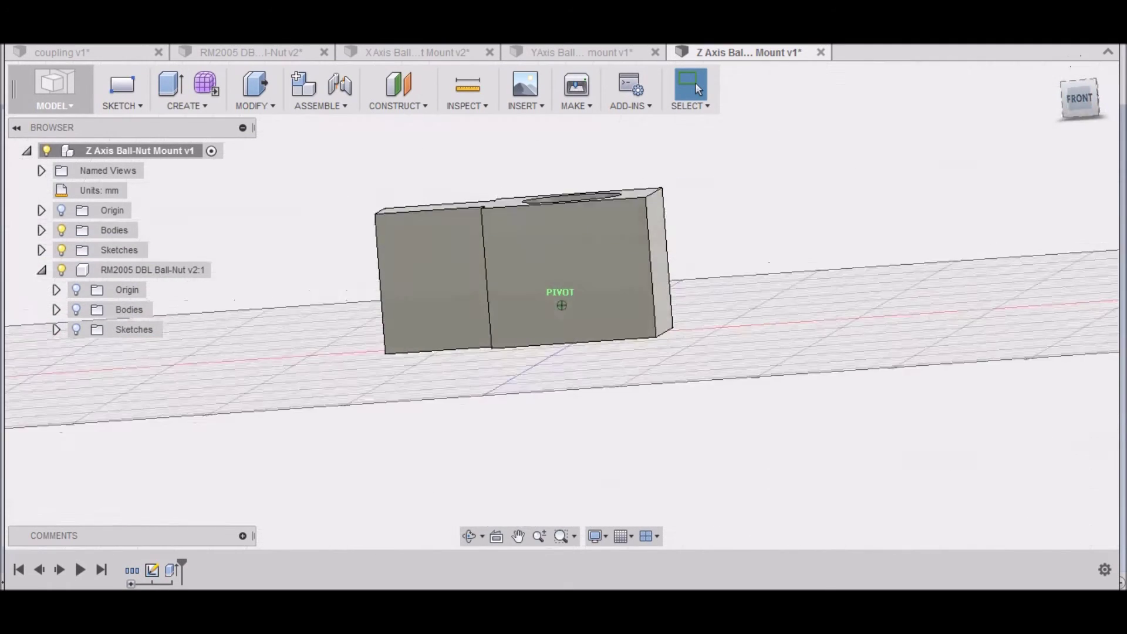
mouse_move(562, 305)
shift+middle_down()
mouse_move(587, 253)
mouse_move(604, 288)
mouse_move(581, 240)
shift+middle_up()
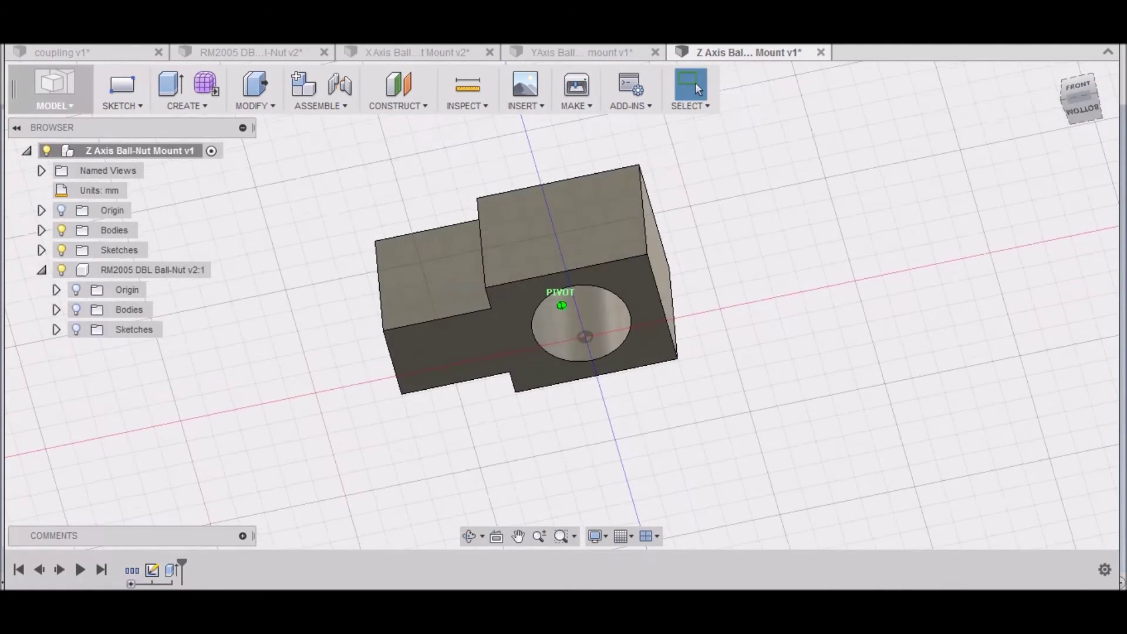
click(1074, 106)
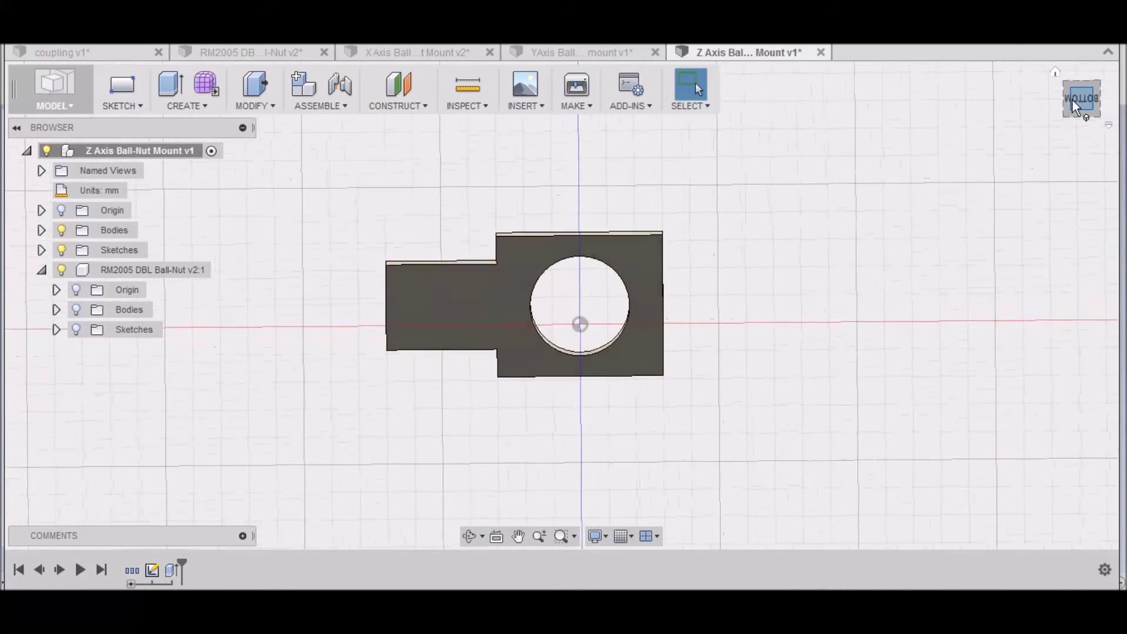
click(77, 329)
scroll(566, 266, up, 4)
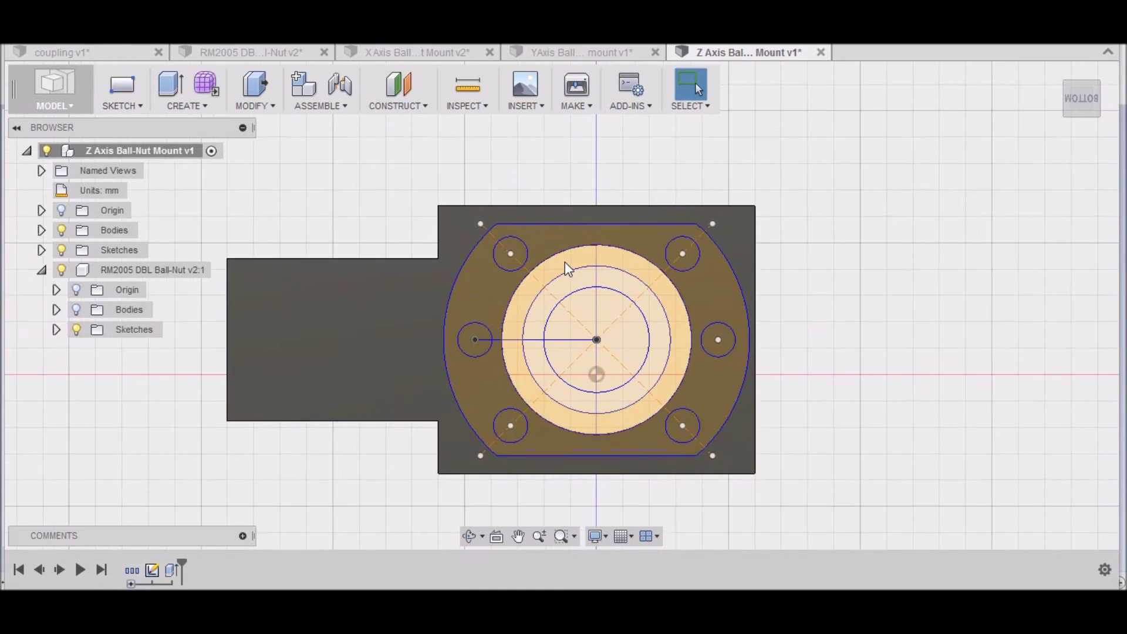
click(255, 94)
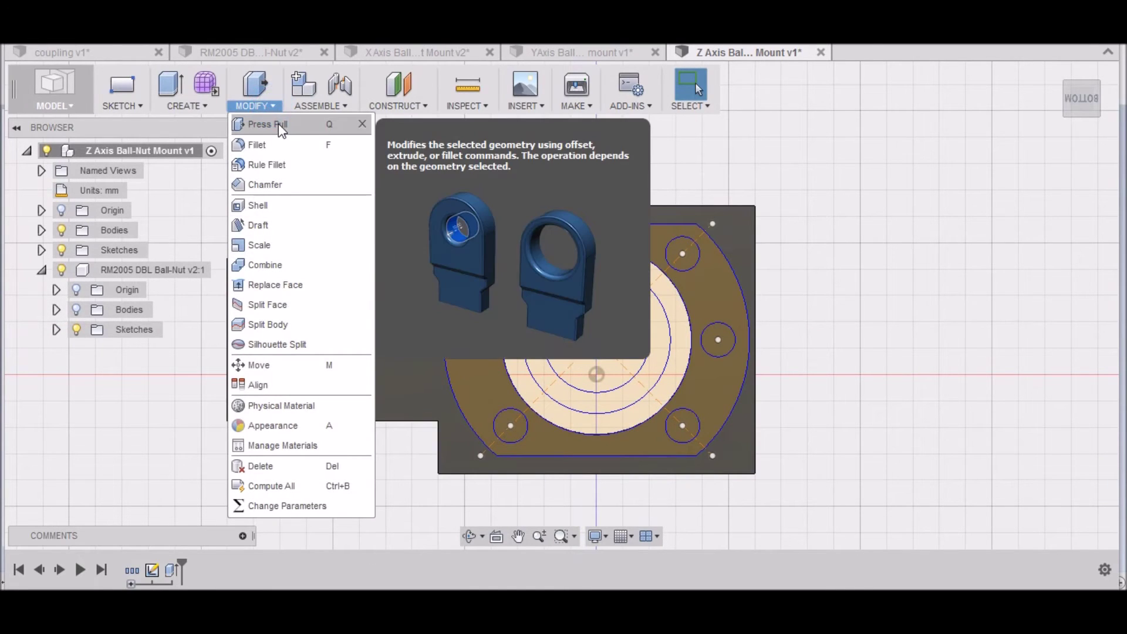
Start Press Pull and select the six bolt-hole profiles around the bore.
click(278, 122)
click(517, 256)
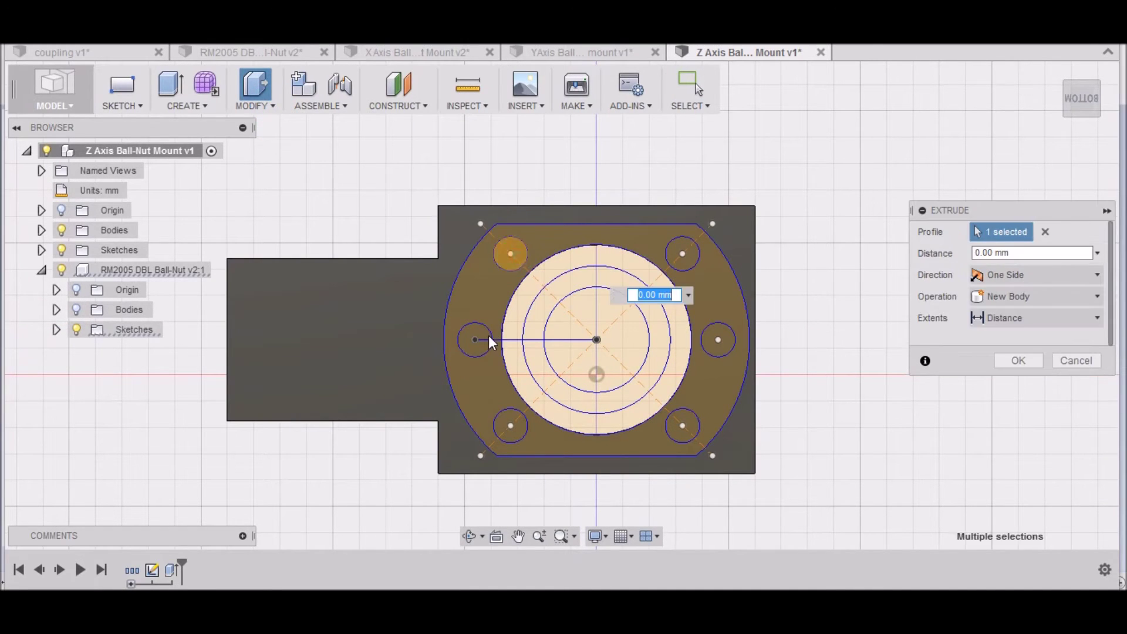
click(487, 337)
click(505, 427)
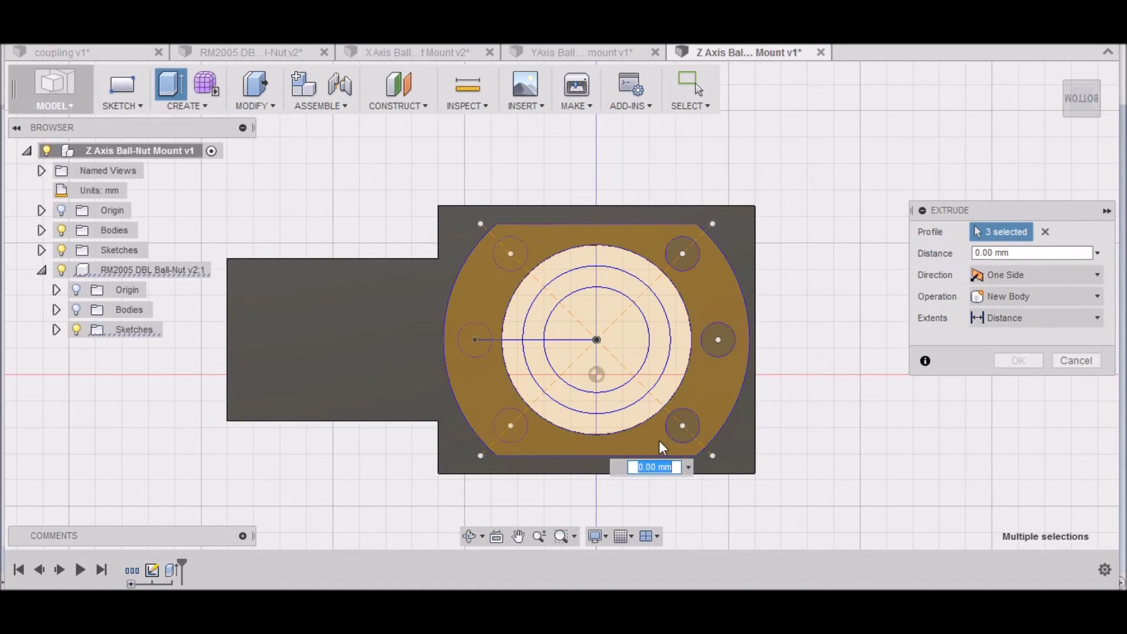
click(678, 433)
click(730, 344)
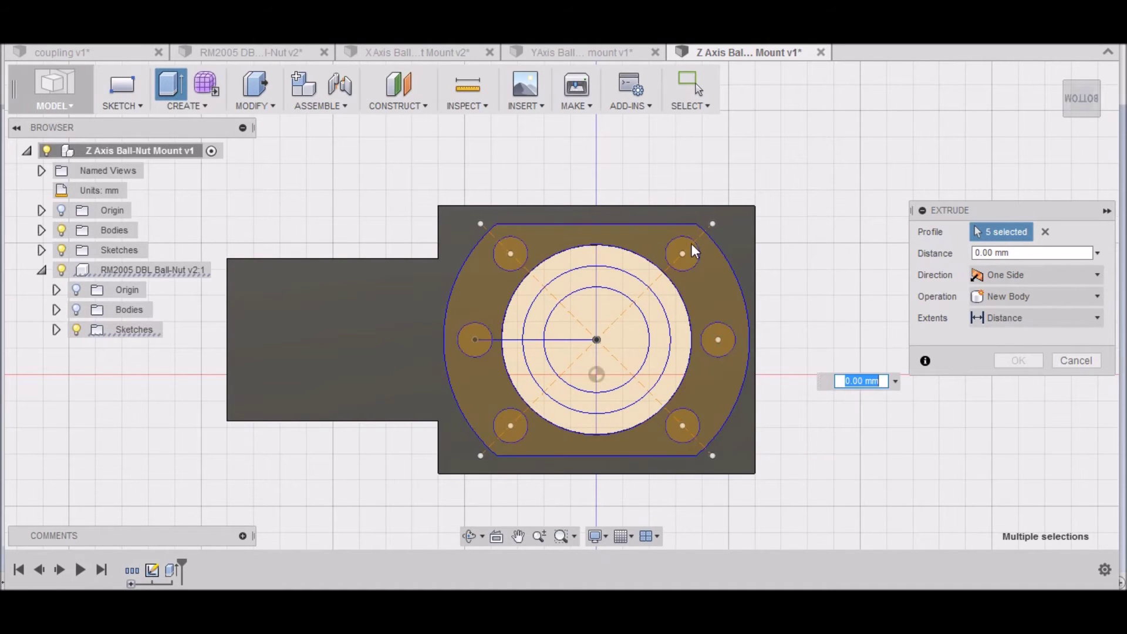
click(692, 248)
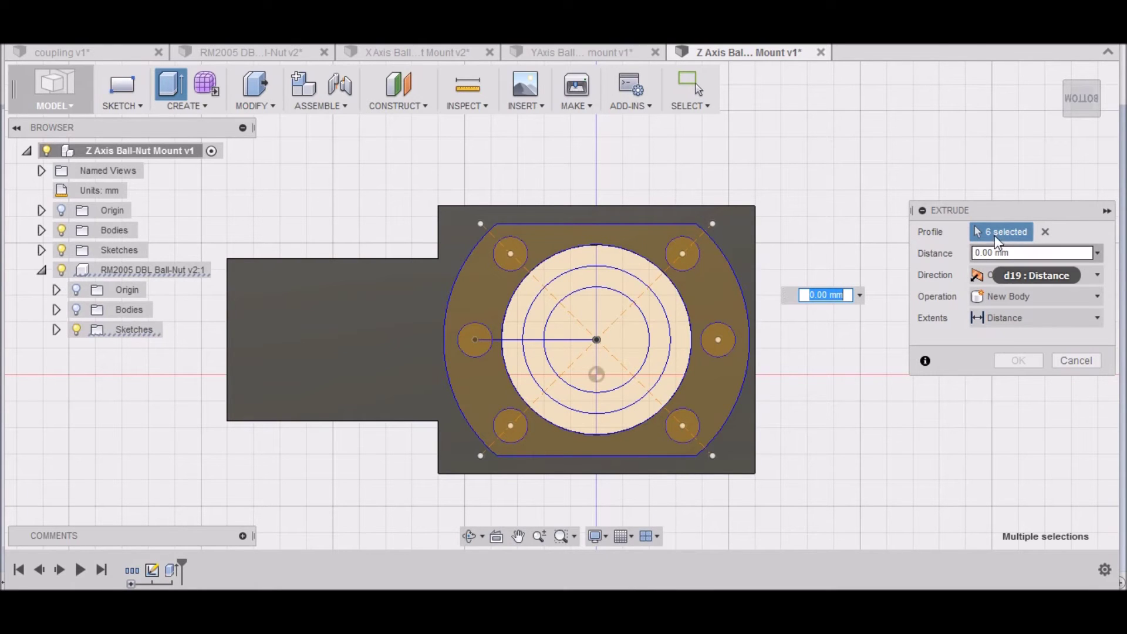
Push the selected profiles into the block as a 25 mm deep cut.
click(1081, 115)
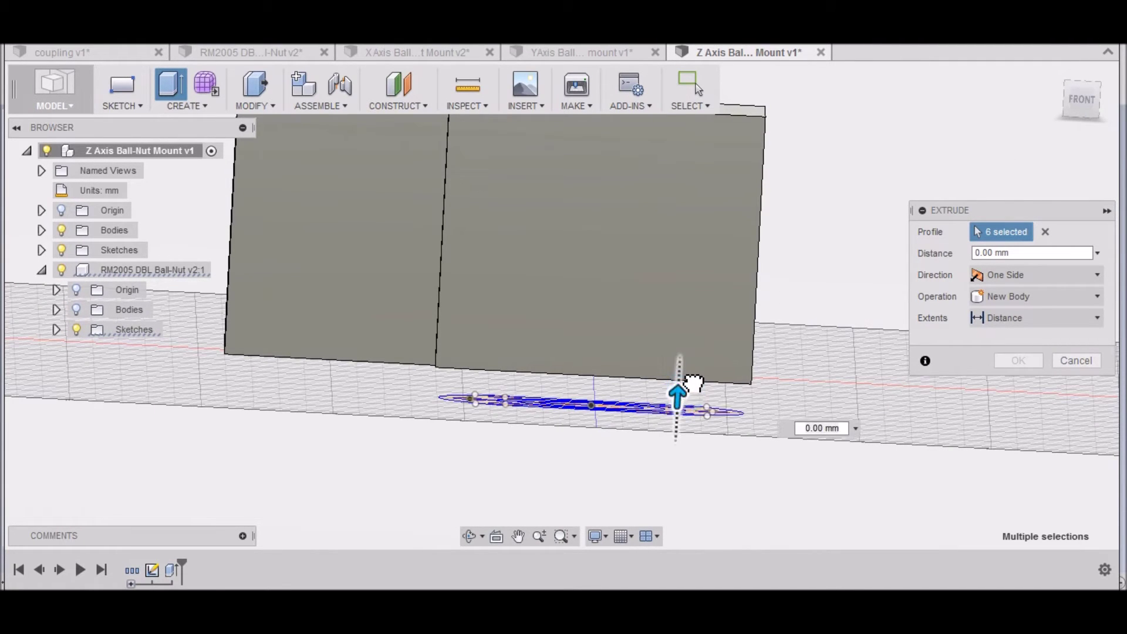
drag(681, 395, 694, 351)
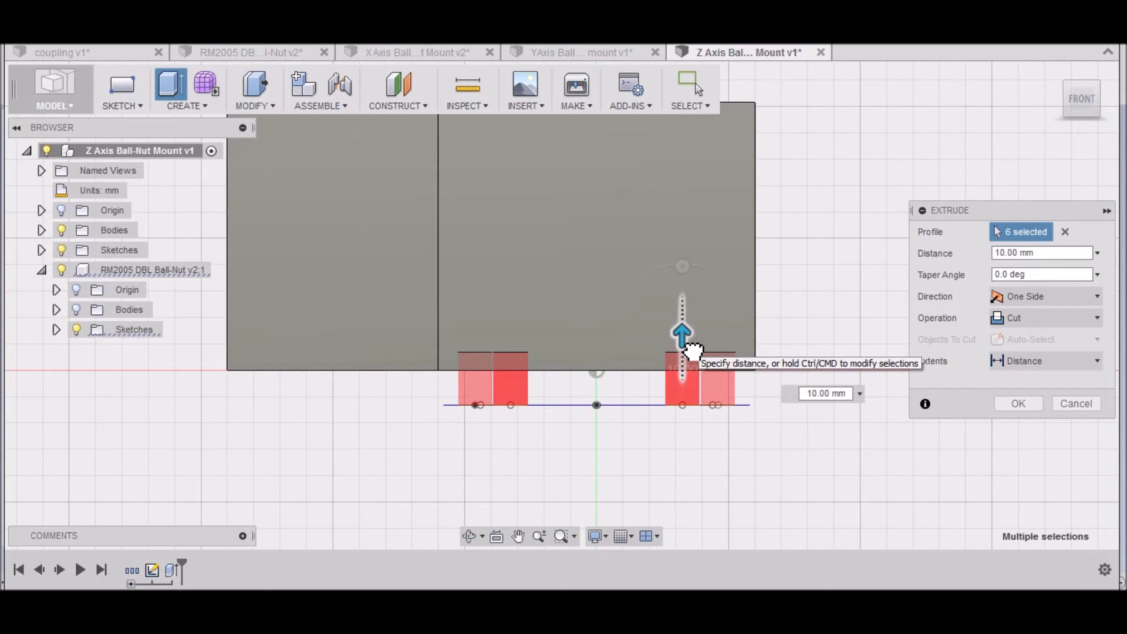
drag(693, 351, 679, 261)
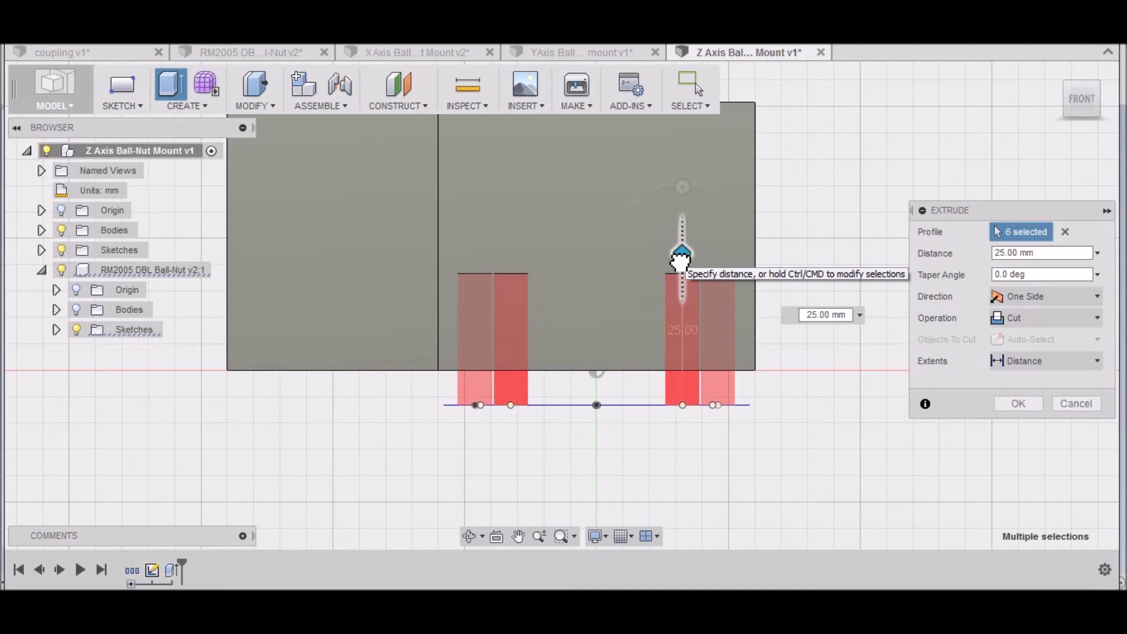
drag(680, 261, 680, 262)
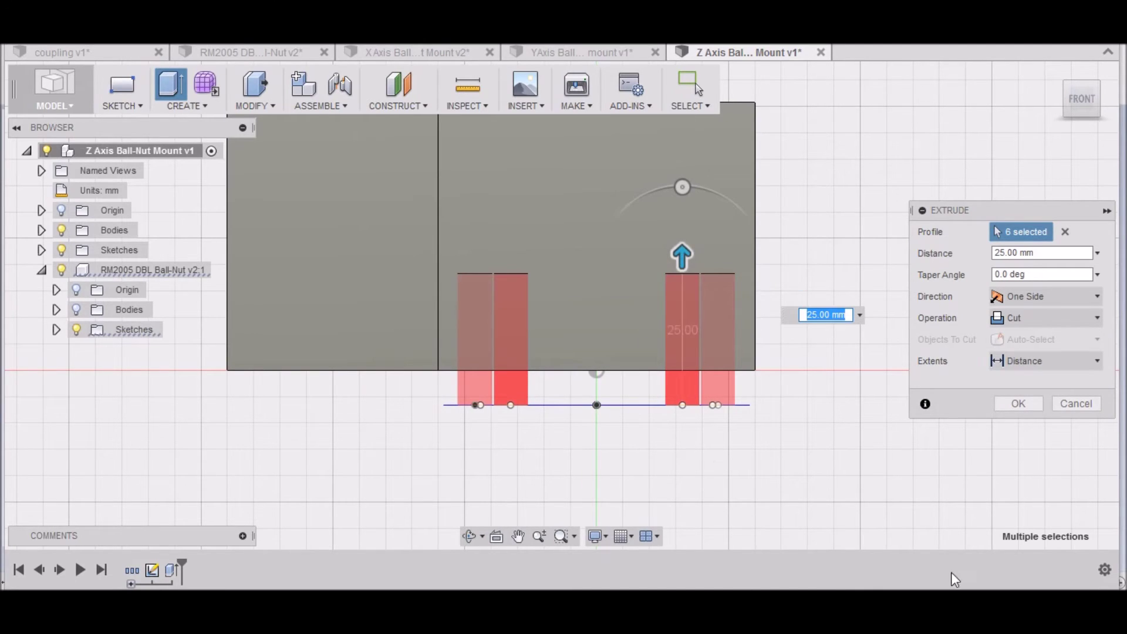
click(1018, 403)
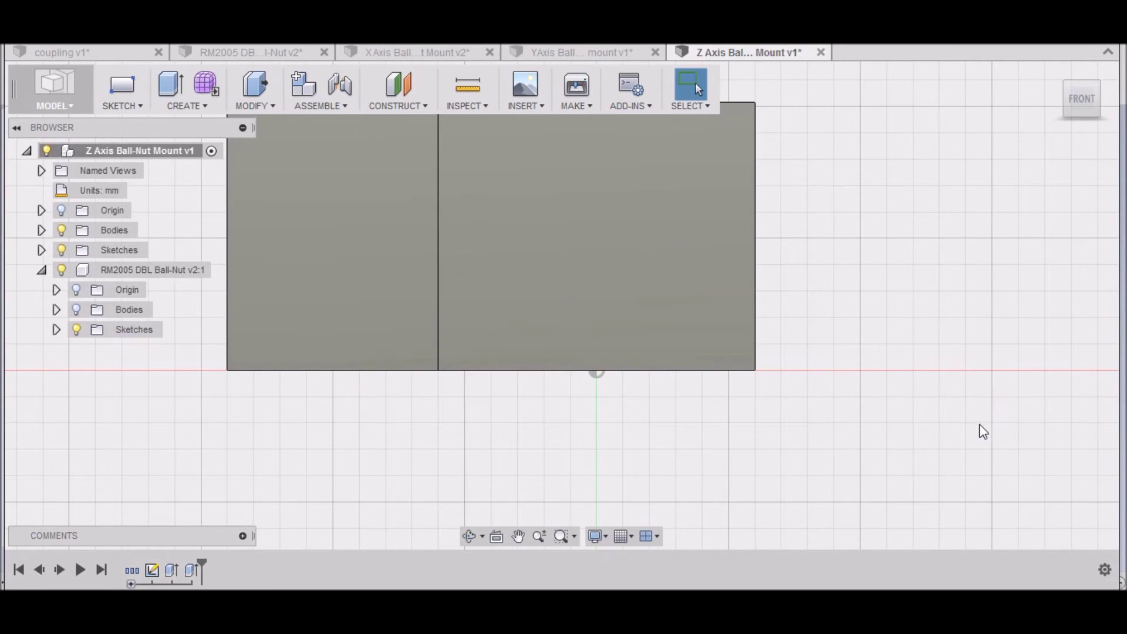
Show the RM2005 DBL Ball-Nut bodies and expand the mount's Bodies folder.
click(79, 308)
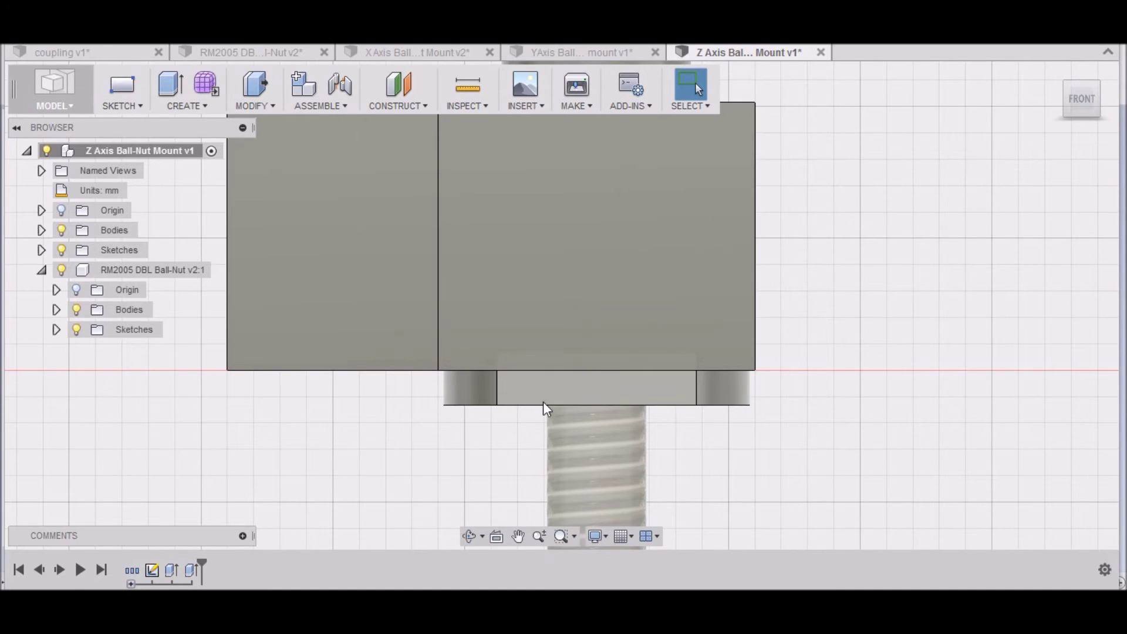
click(41, 230)
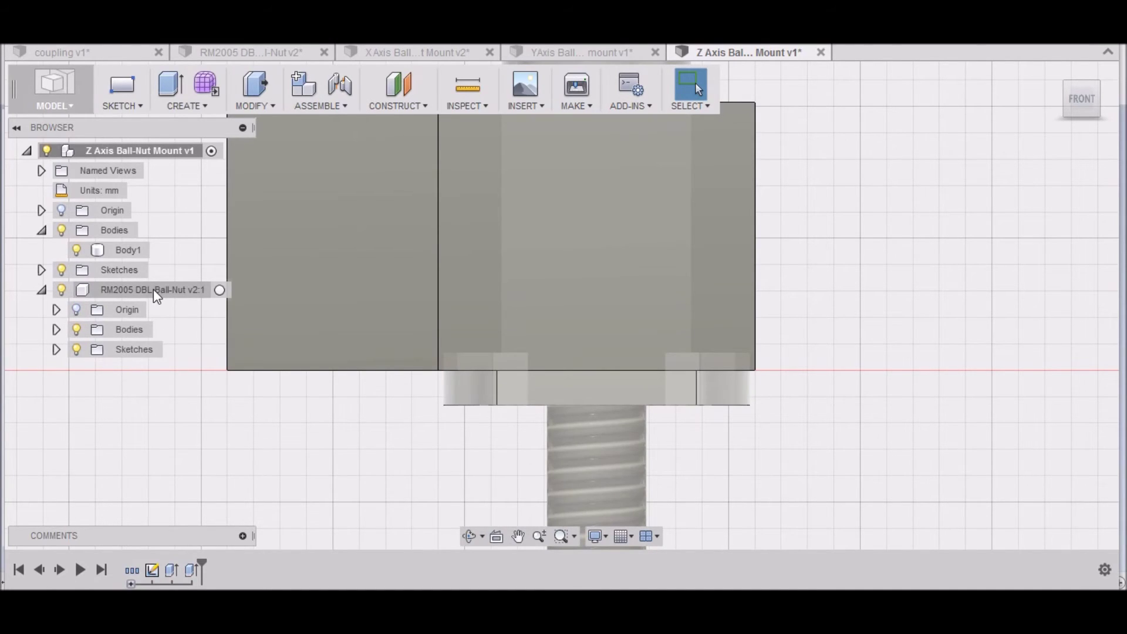
right_click(153, 289)
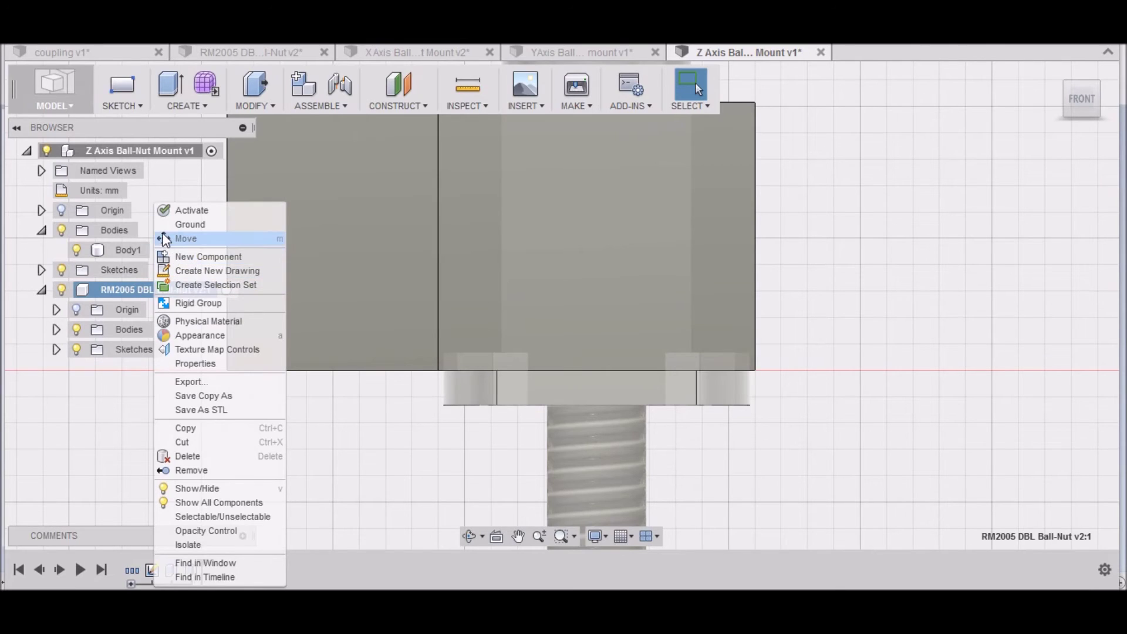
Move the RM2005 DBL Ball-Nut component -3.40 mm along Z below the mount.
click(166, 238)
click(597, 319)
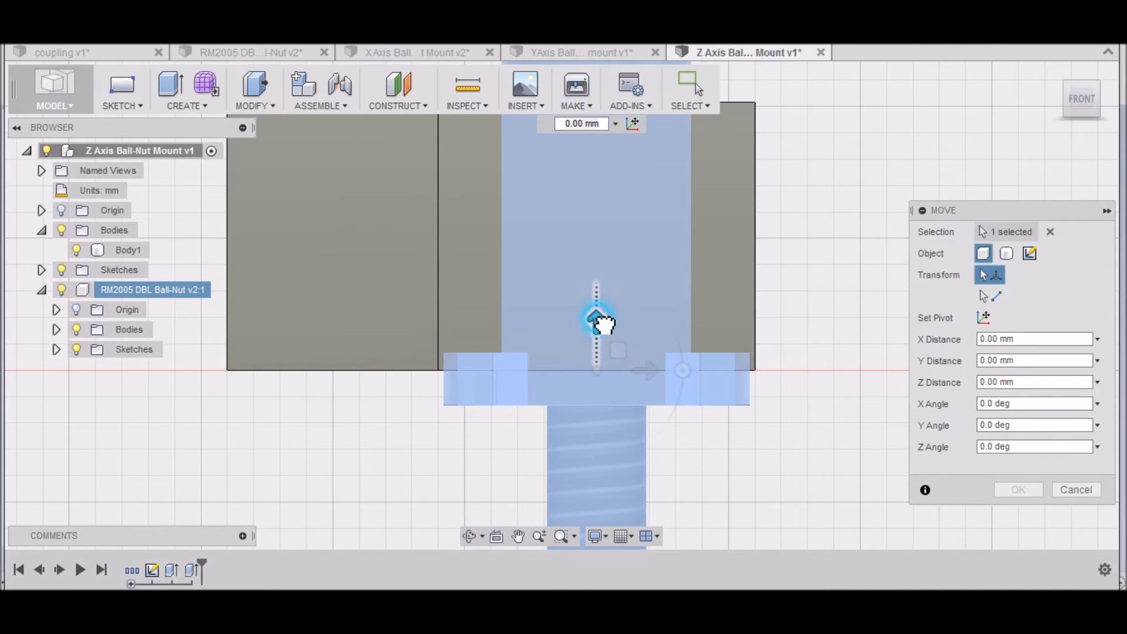
drag(598, 320, 595, 335)
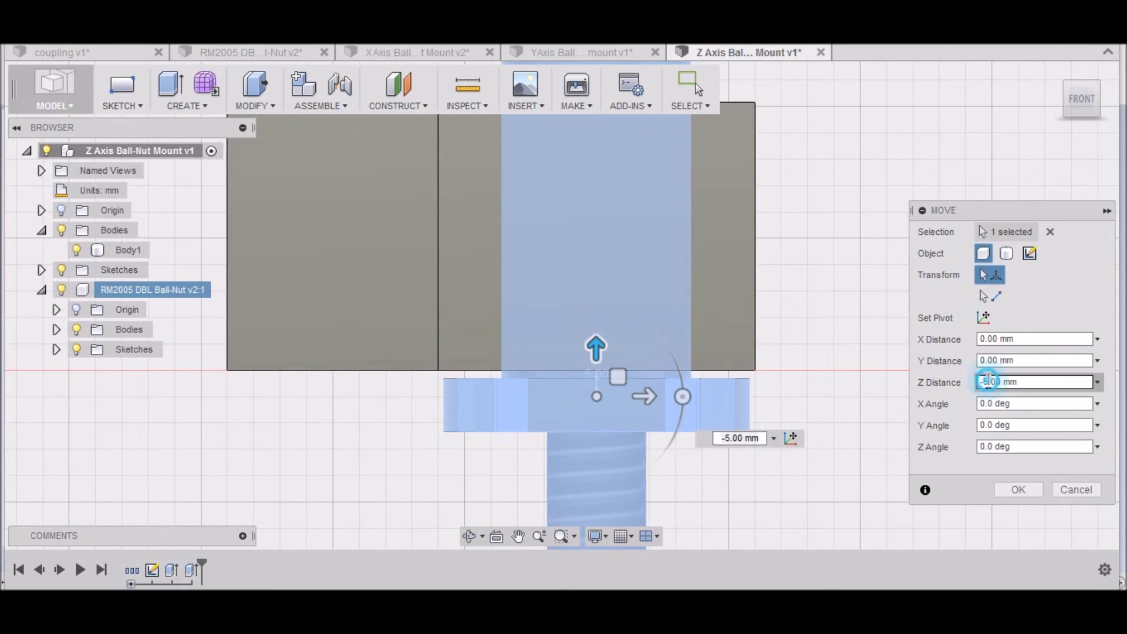
drag(978, 383, 983, 388)
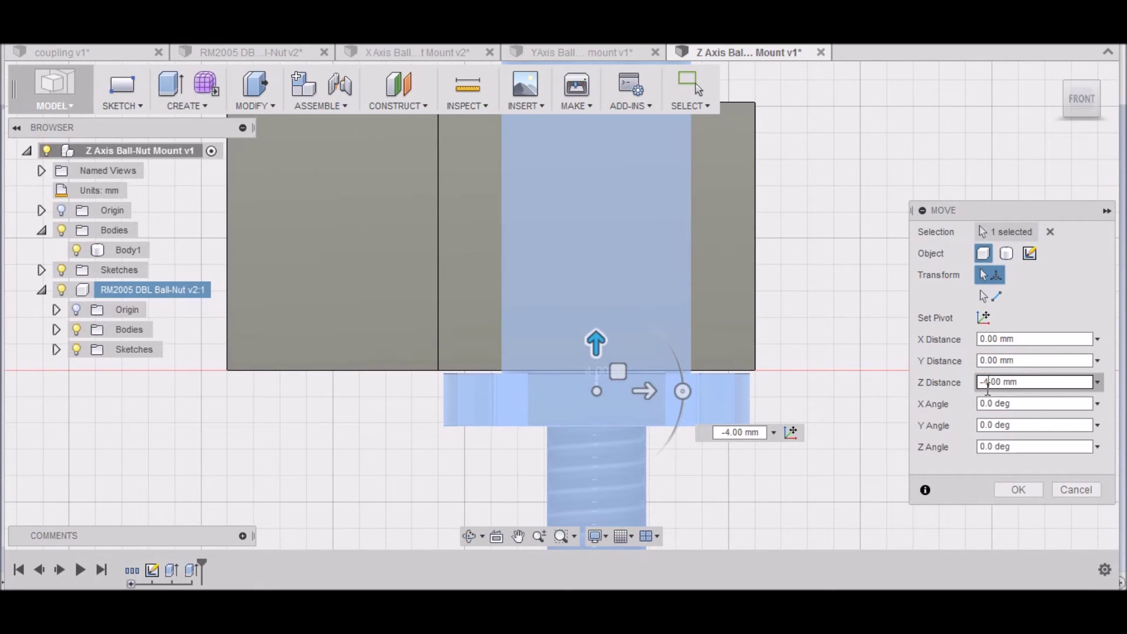
drag(991, 382, 994, 383)
text(5)
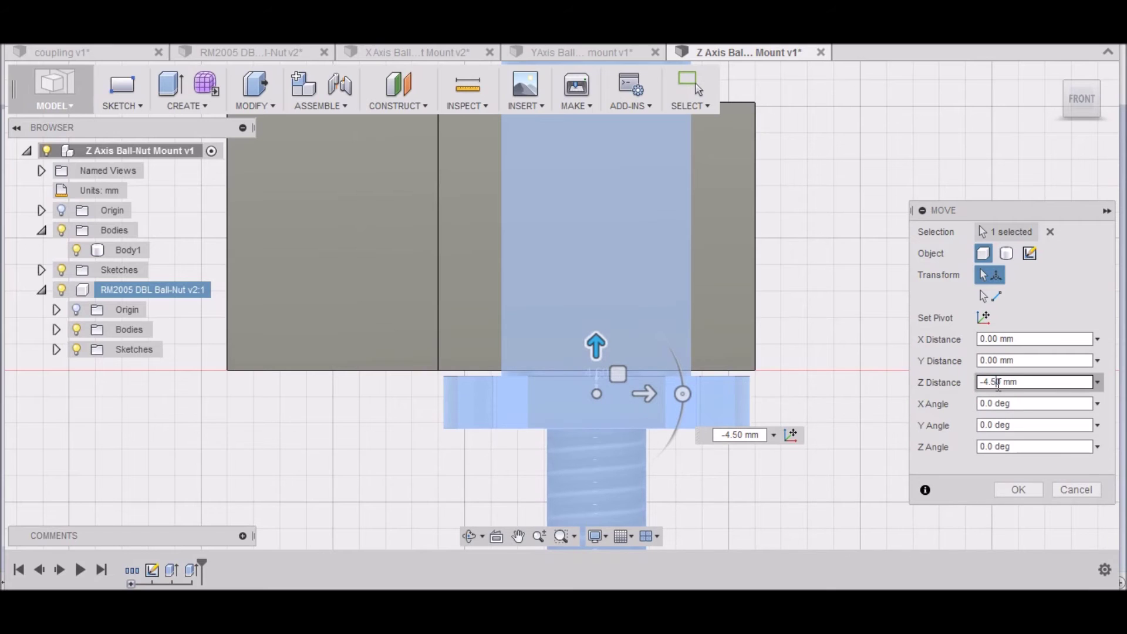
drag(997, 383, 987, 382)
text(3.5)
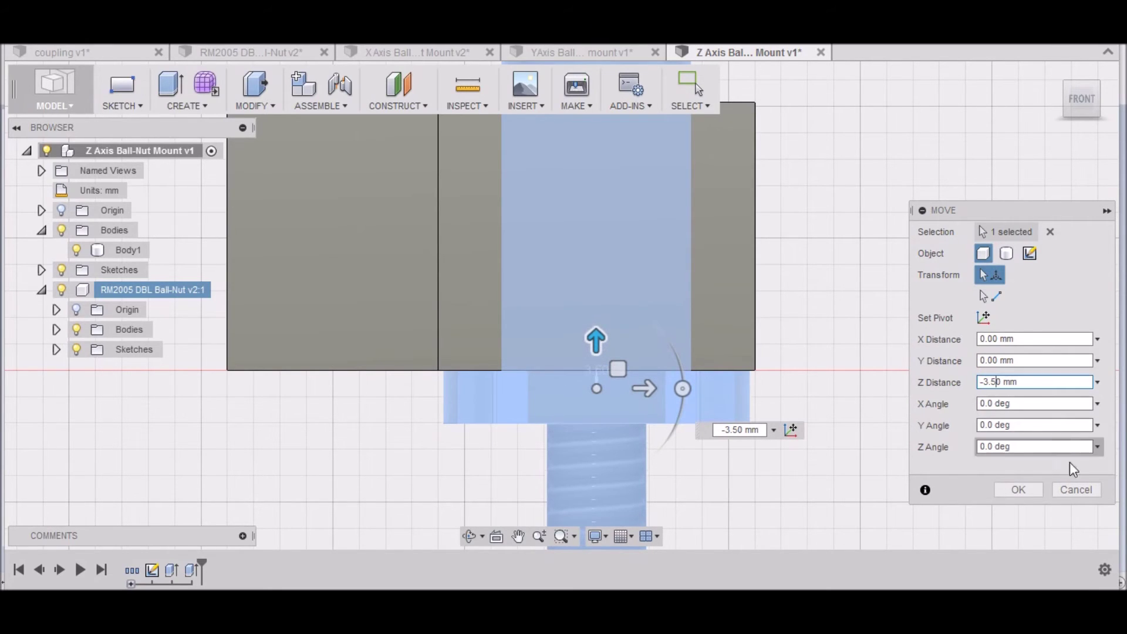
scroll(741, 407, up, 1)
scroll(741, 406, up, 2)
scroll(693, 335, up, 2)
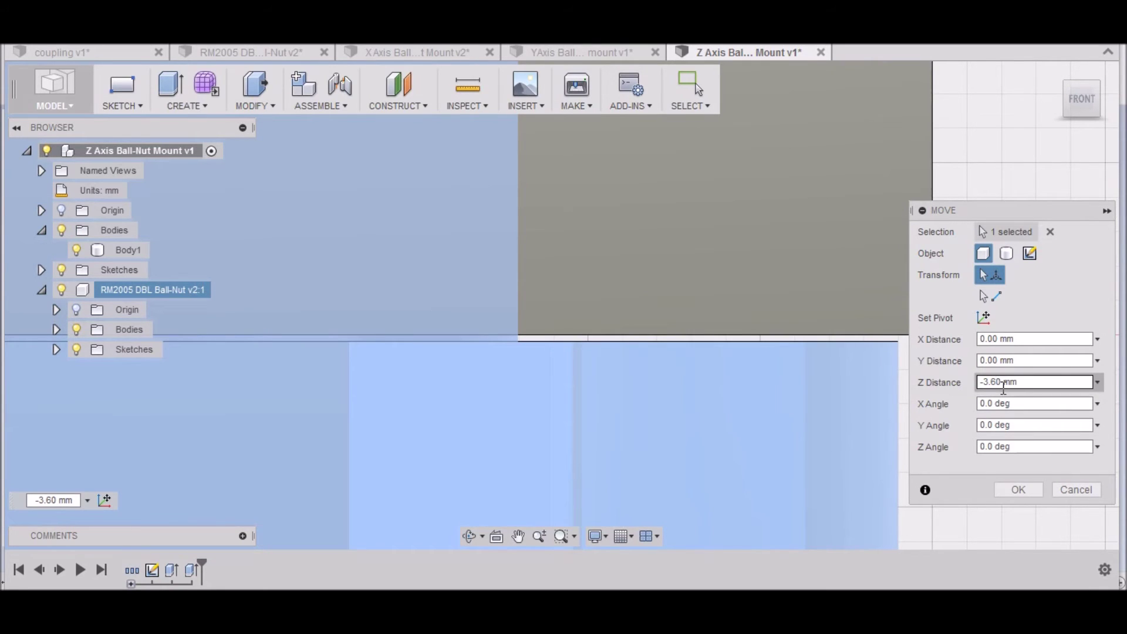
text(4)
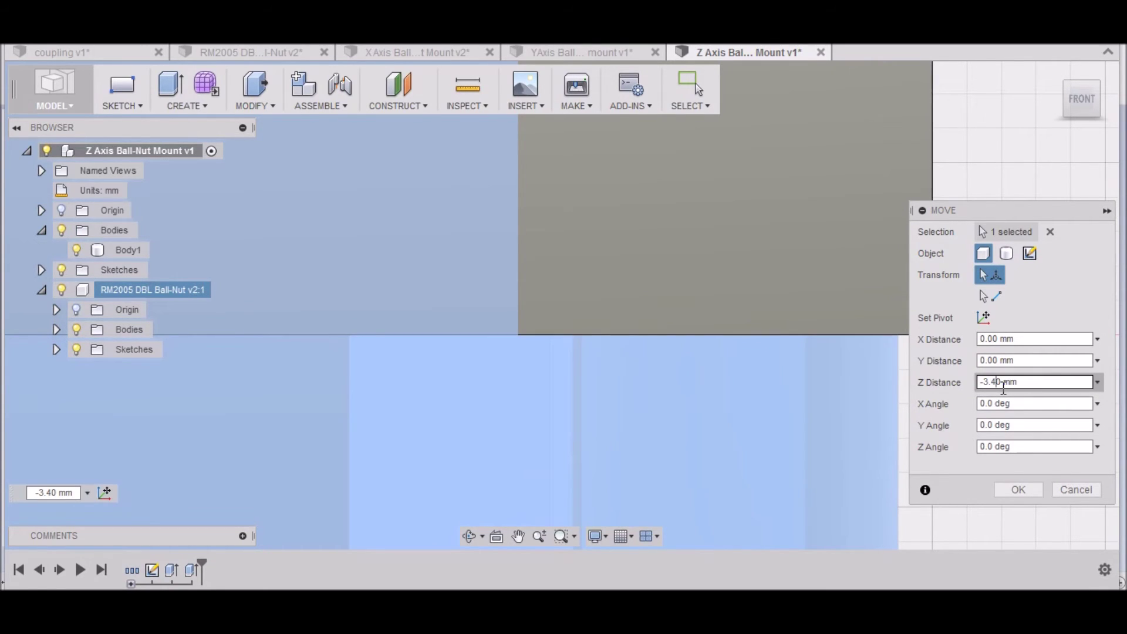
click(1027, 490)
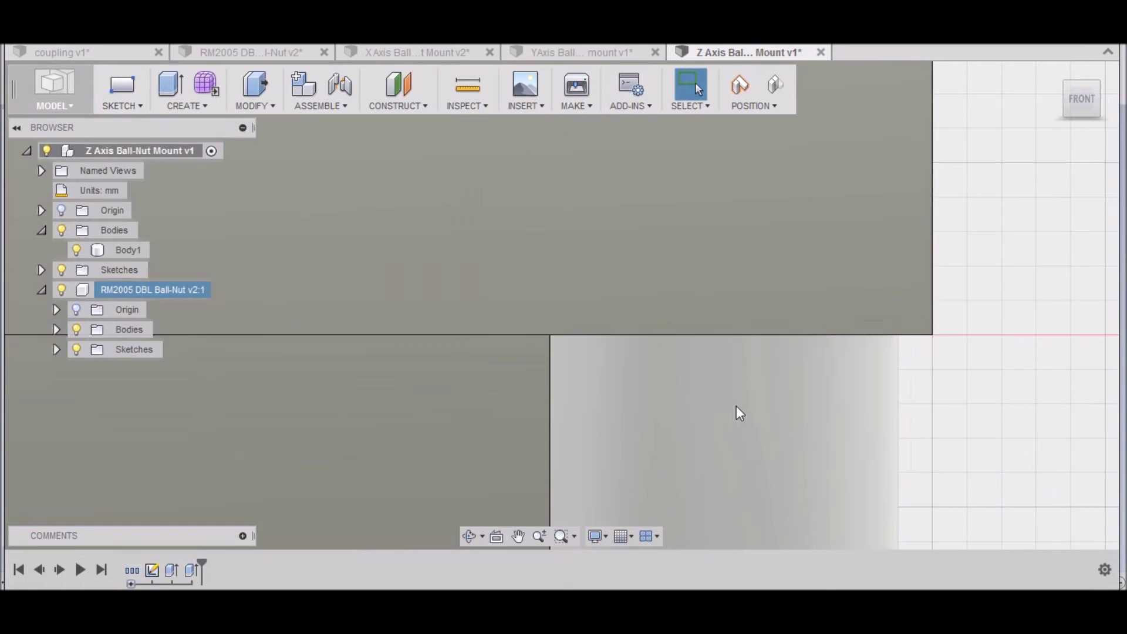
scroll(739, 412, down, 5)
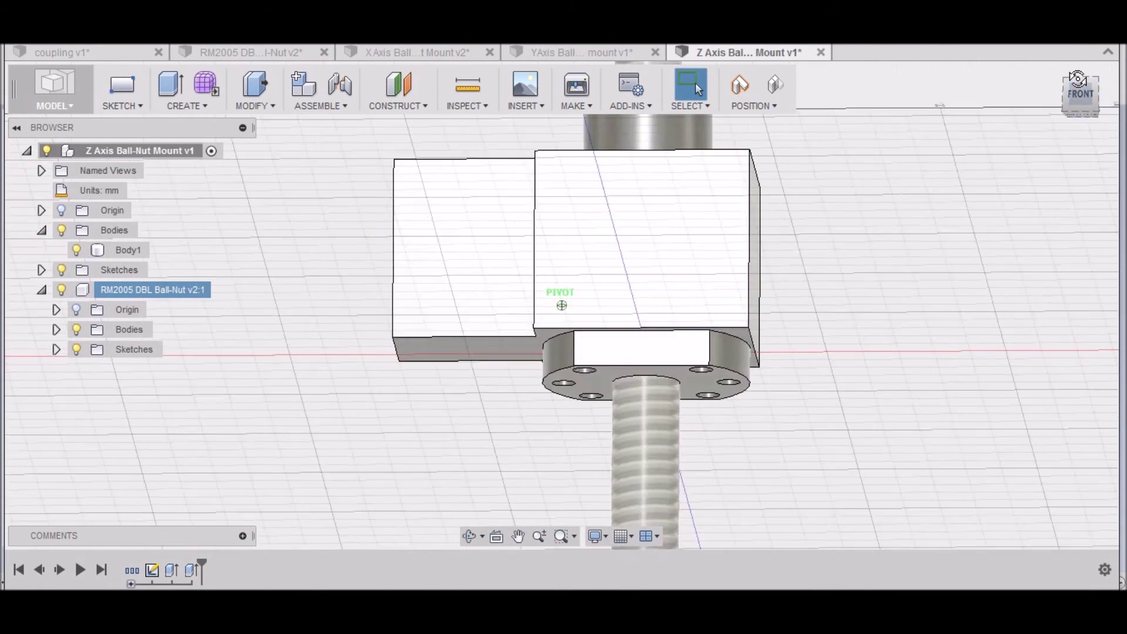
Hide the RM2005 ball nut and screw, viewing the mount from below.
shift+middle_drag(561, 305, 561, 158)
click(61, 290)
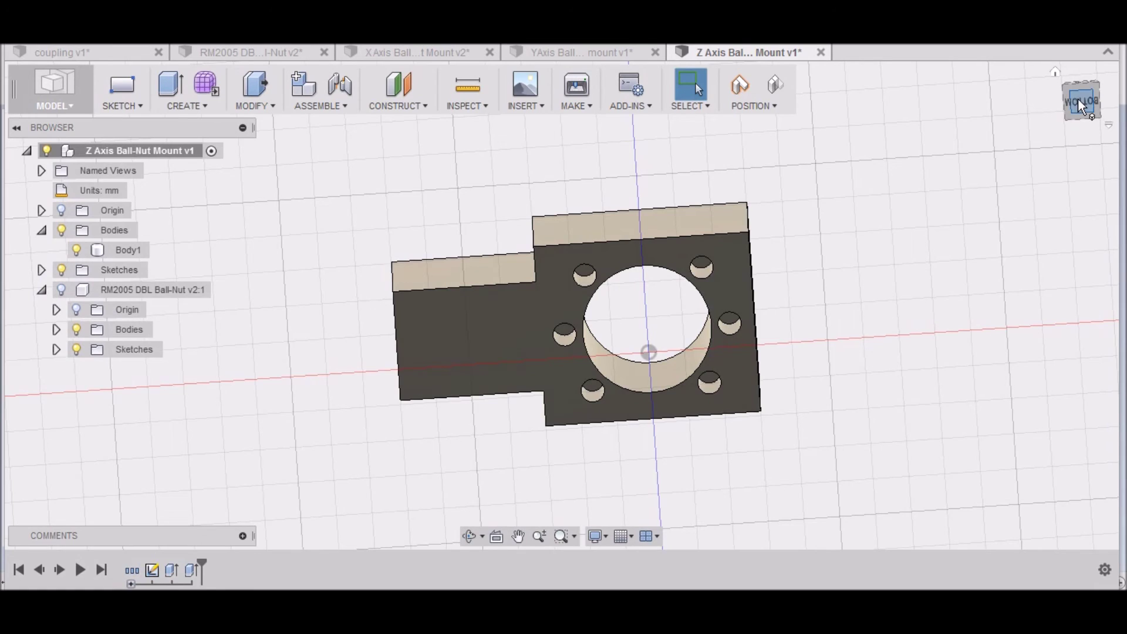
mouse_move(1083, 98)
mouse_down()
mouse_move(1074, 107)
mouse_move(1086, 94)
mouse_move(1086, 103)
mouse_up()
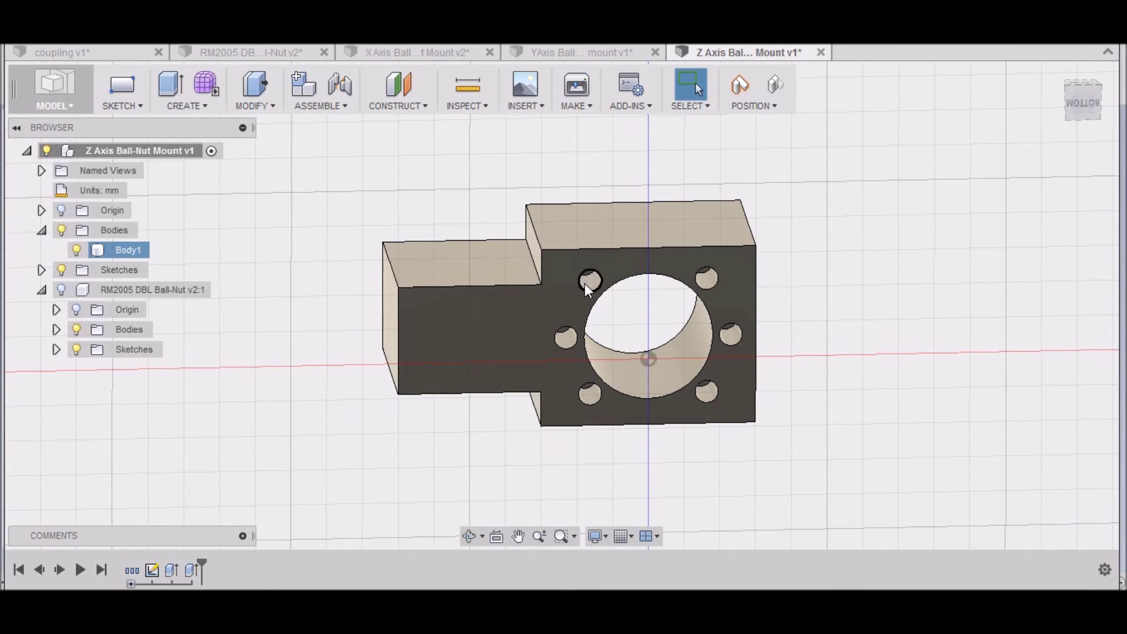
Re-edit Extrude2 as a 25 mm cut on one body, then hide the ball nut.
right_click(188, 571)
click(219, 453)
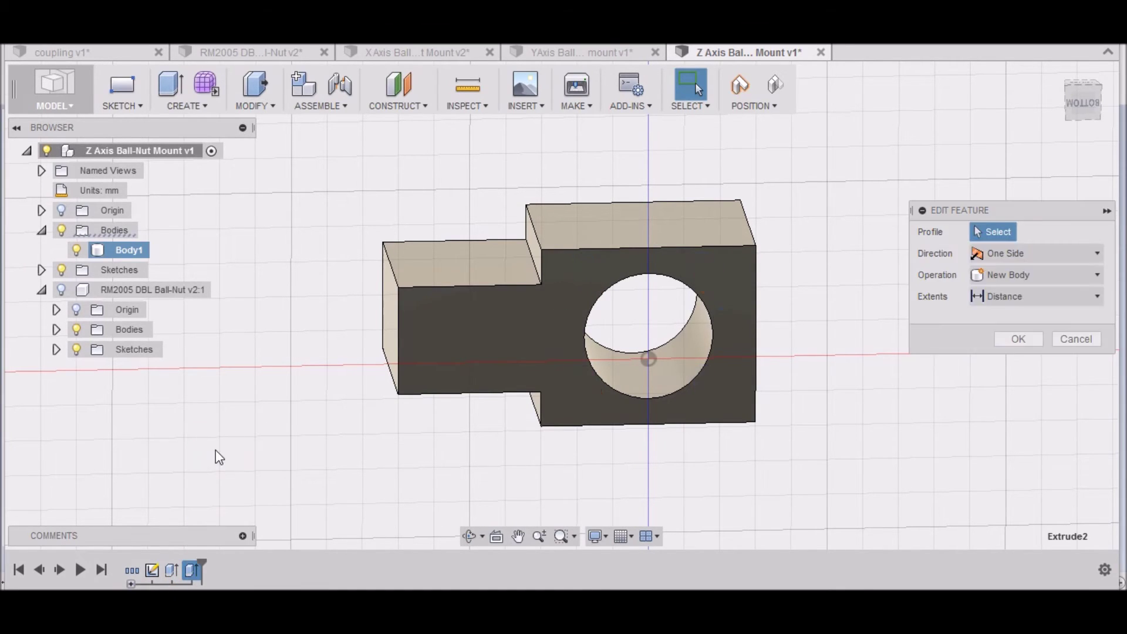
click(1070, 119)
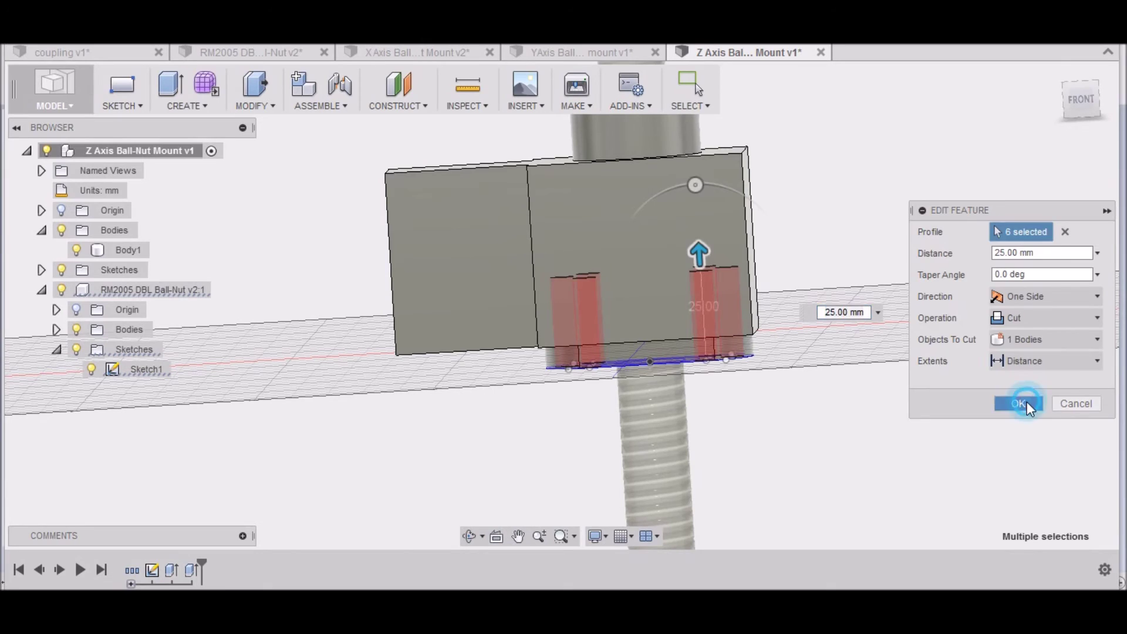
click(1020, 404)
shift+middle_drag(411, 353, 1062, 125)
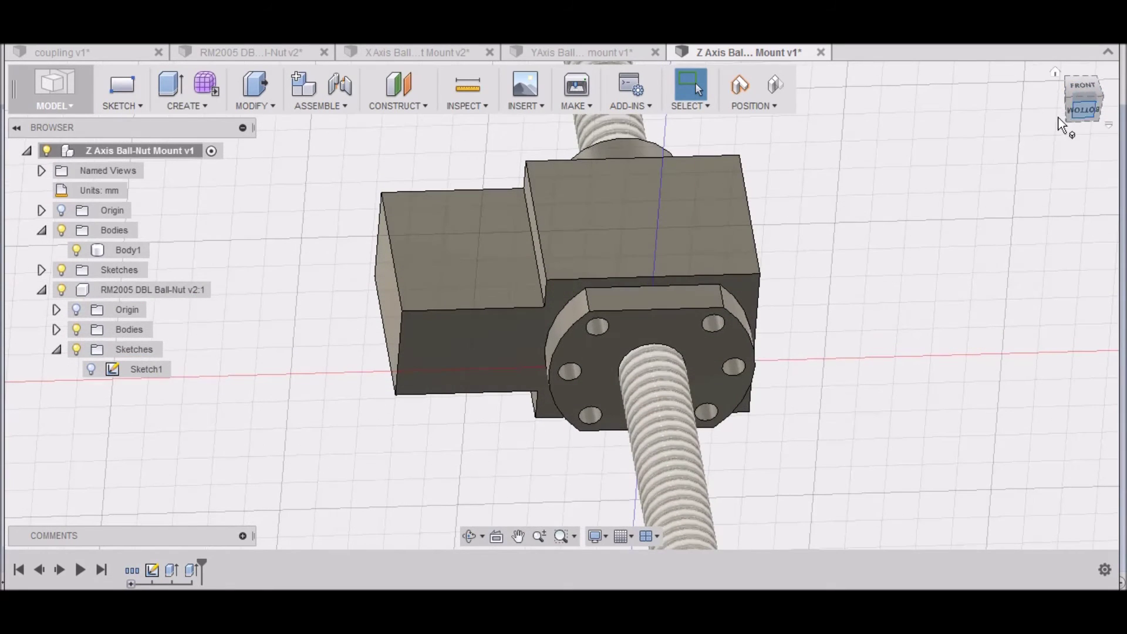
click(61, 290)
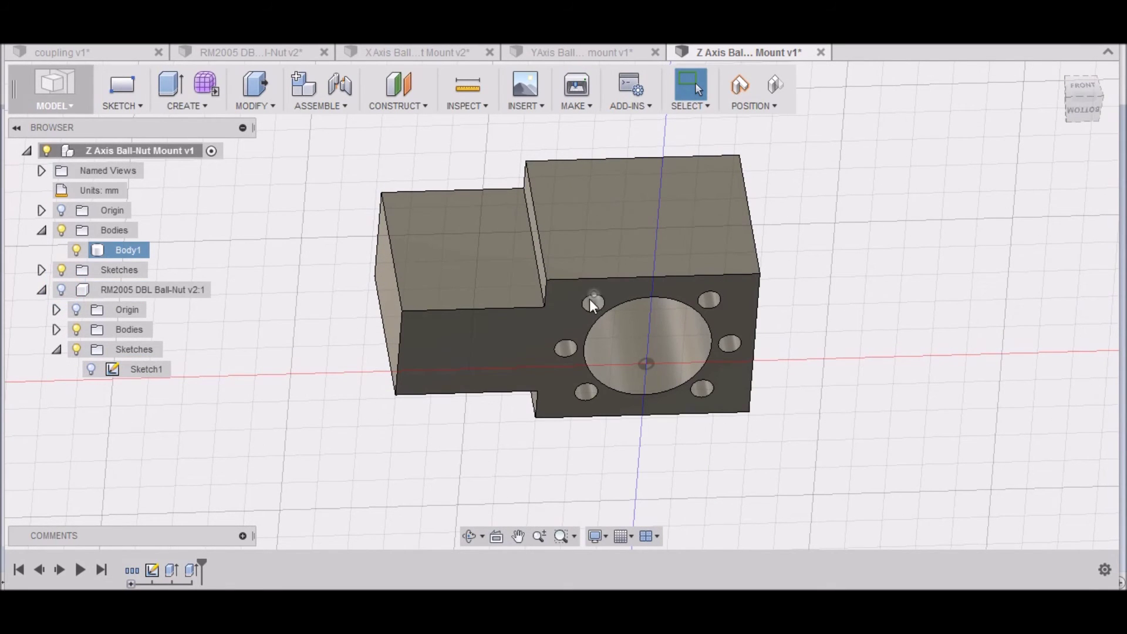
Apply cosmetic M6x0.75 class 6H threads to the six bolt holes around the bore.
click(187, 105)
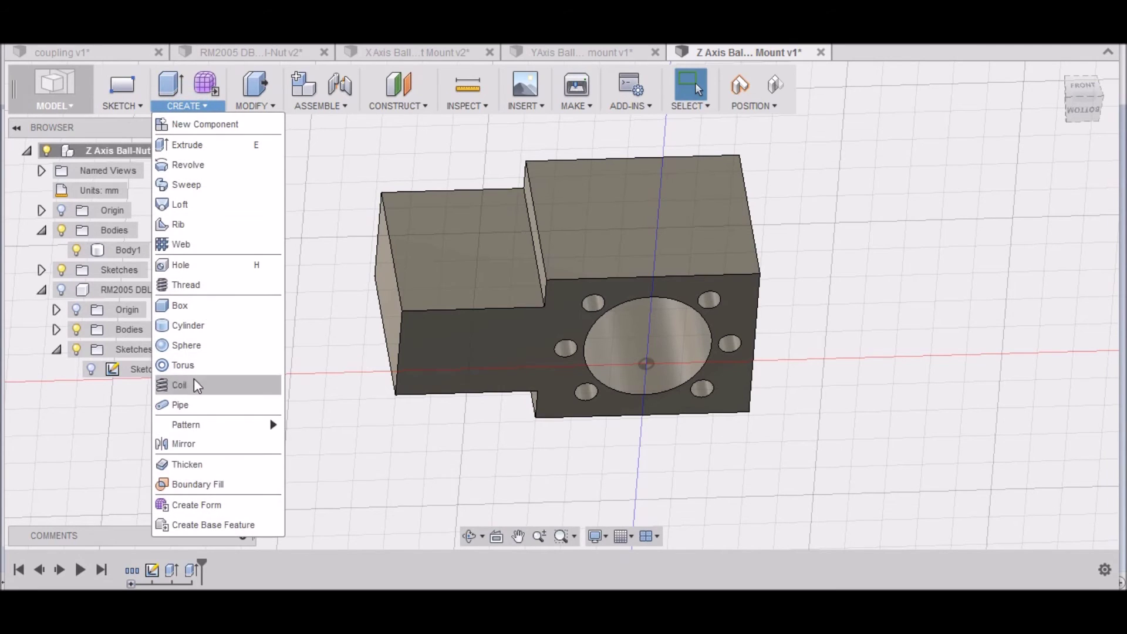
click(186, 285)
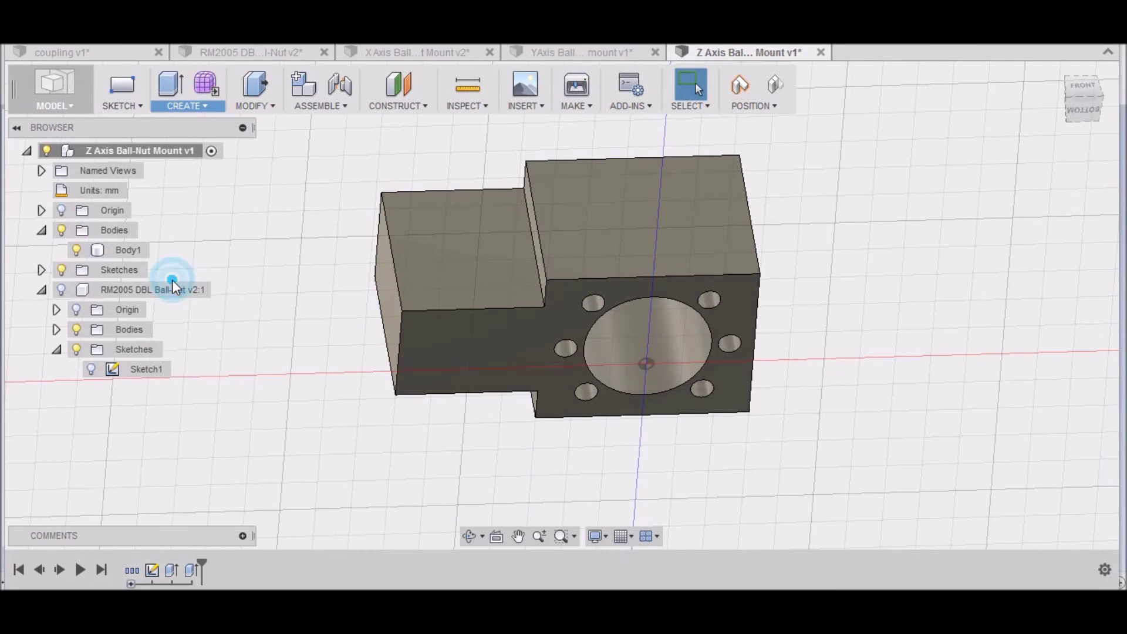
click(593, 303)
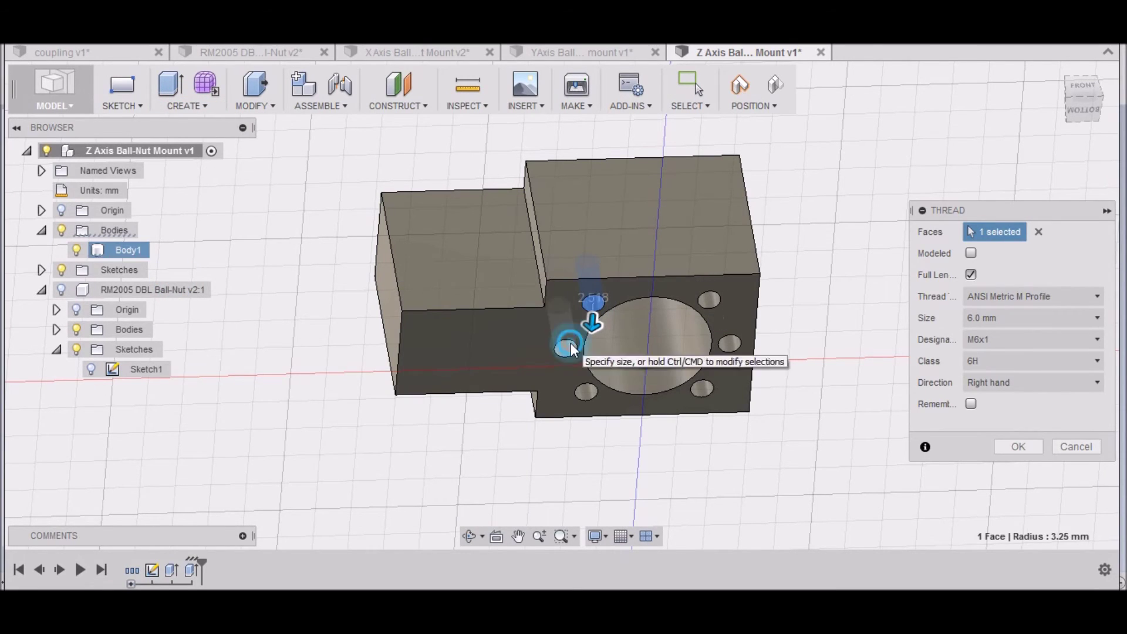
click(567, 346)
click(587, 390)
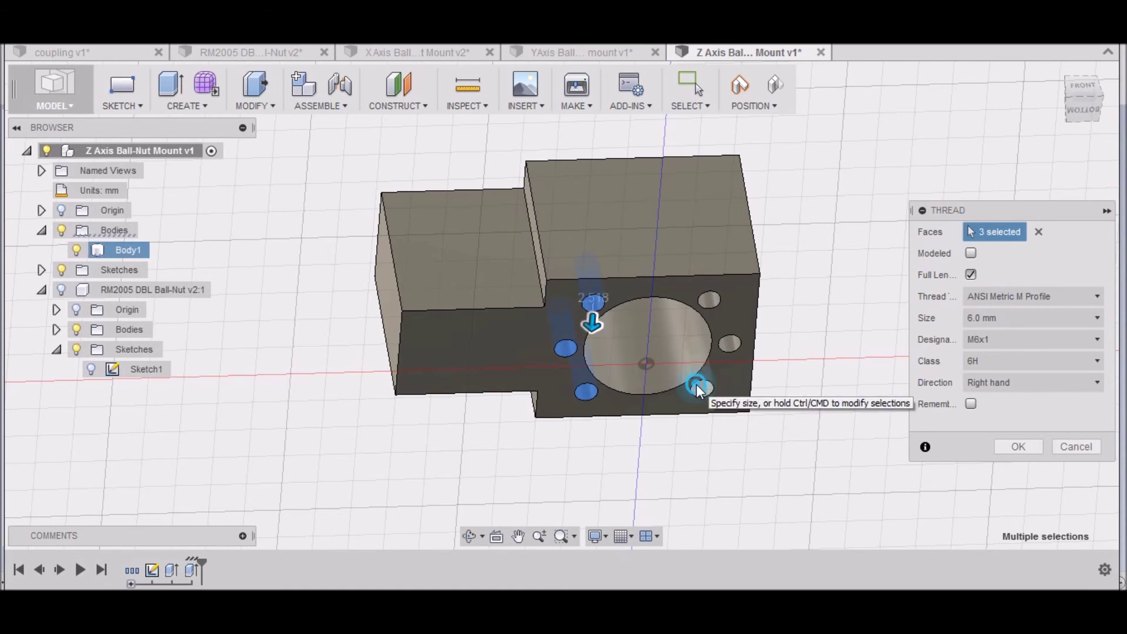
click(701, 386)
click(725, 343)
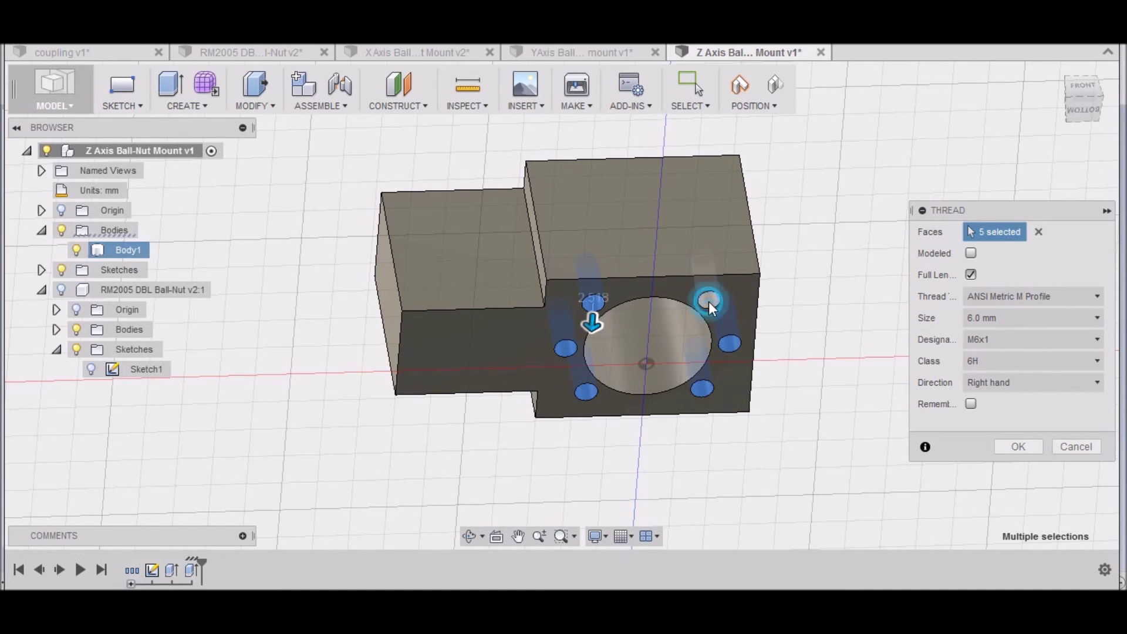
click(705, 301)
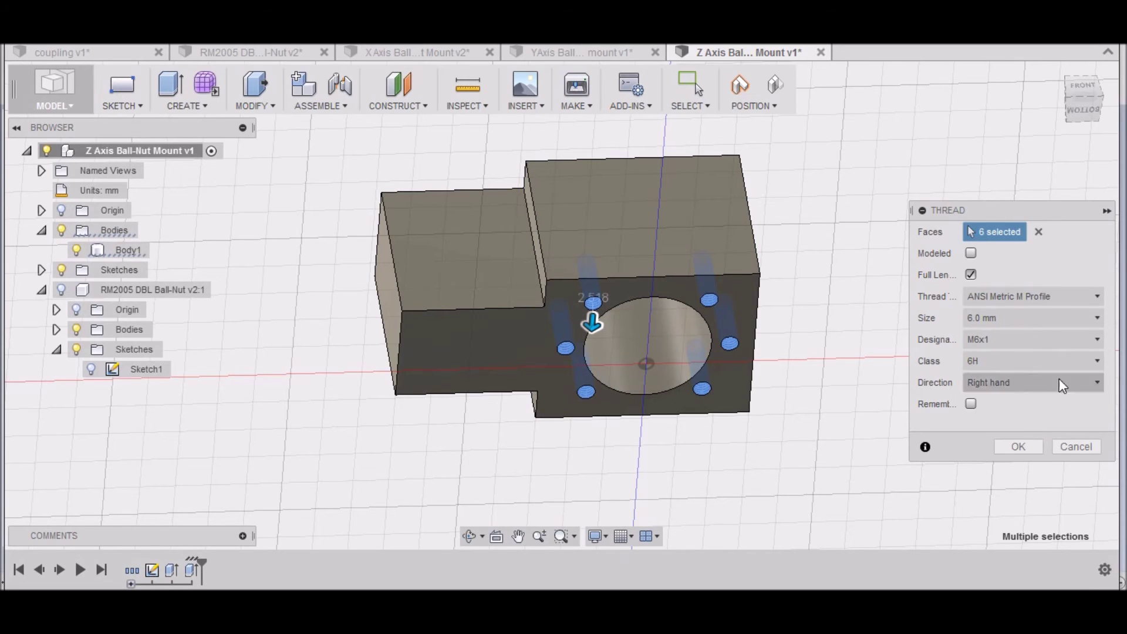
click(1093, 340)
click(1076, 379)
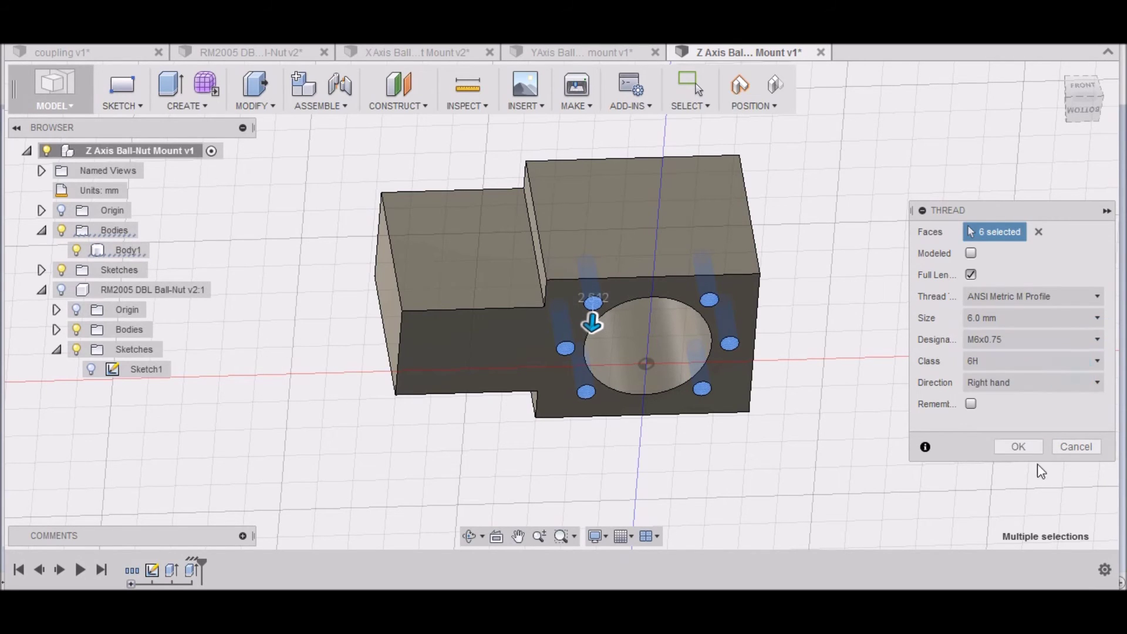
click(1038, 444)
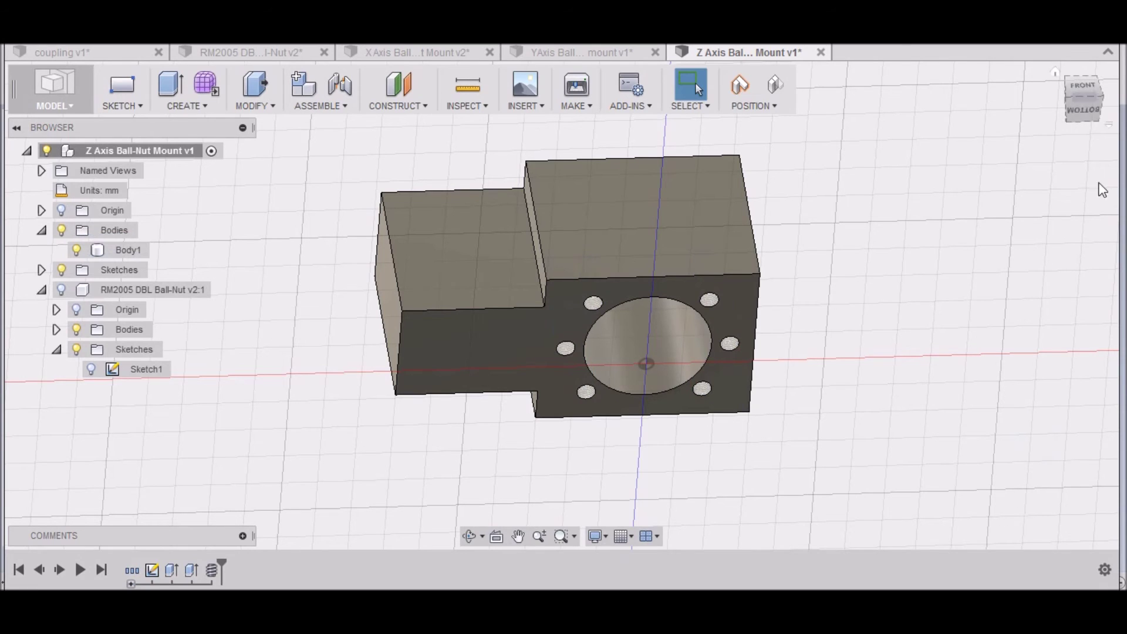
Turn the RM2005 Ball-Nut component back on and view the block from its left side.
mouse_move(1083, 98)
mouse_down()
mouse_move(1084, 88)
mouse_move(1084, 176)
mouse_move(1082, 126)
mouse_up()
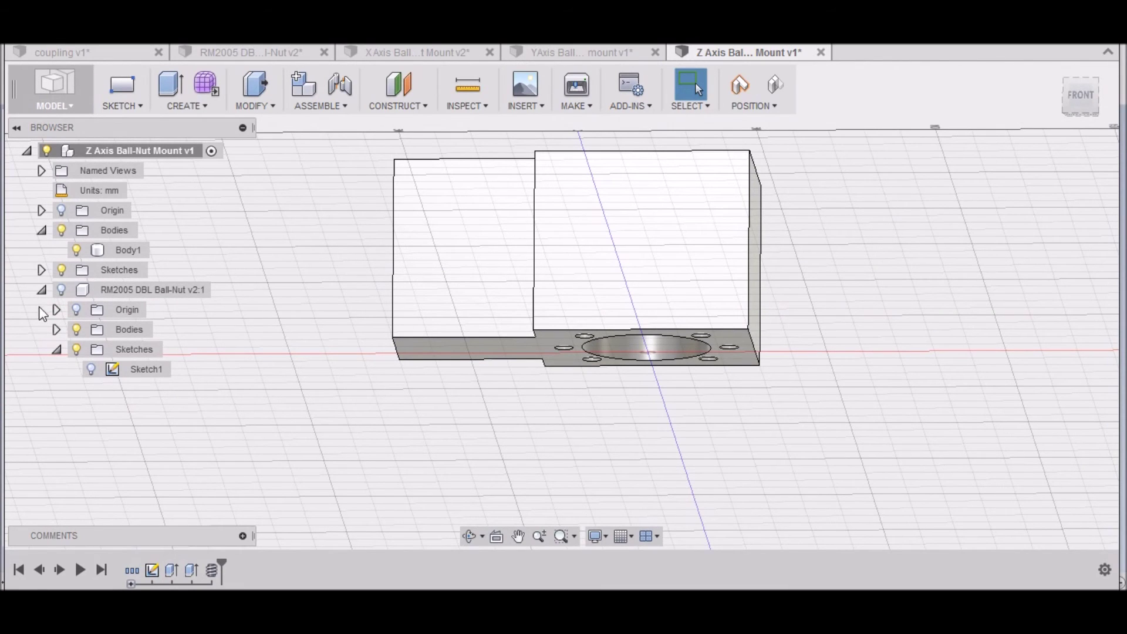
click(61, 289)
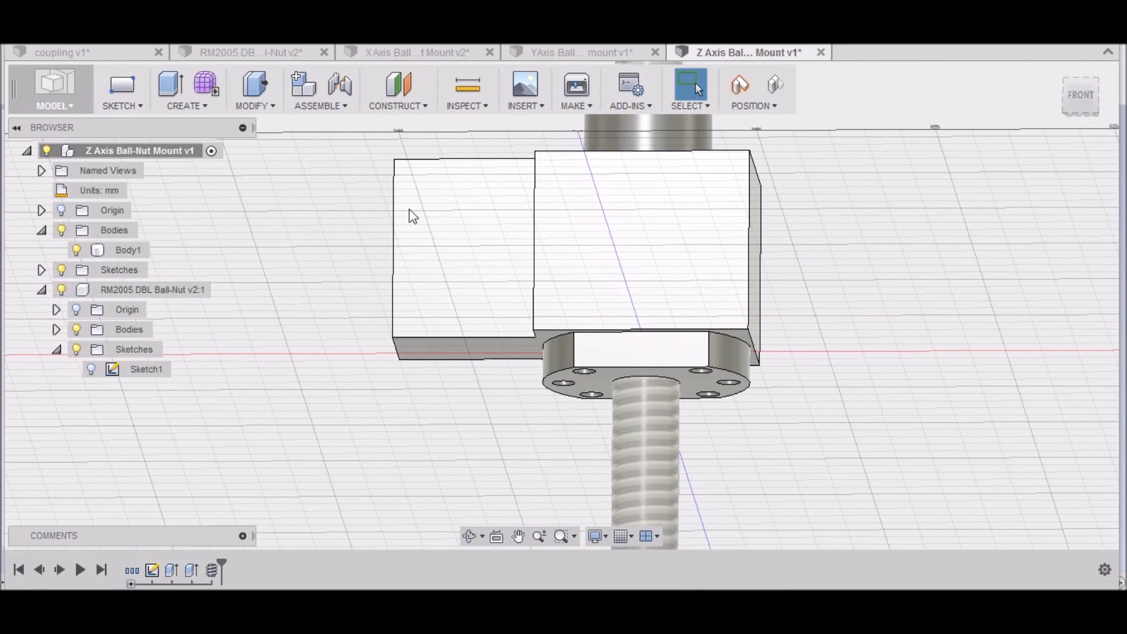
drag(1072, 83, 1096, 97)
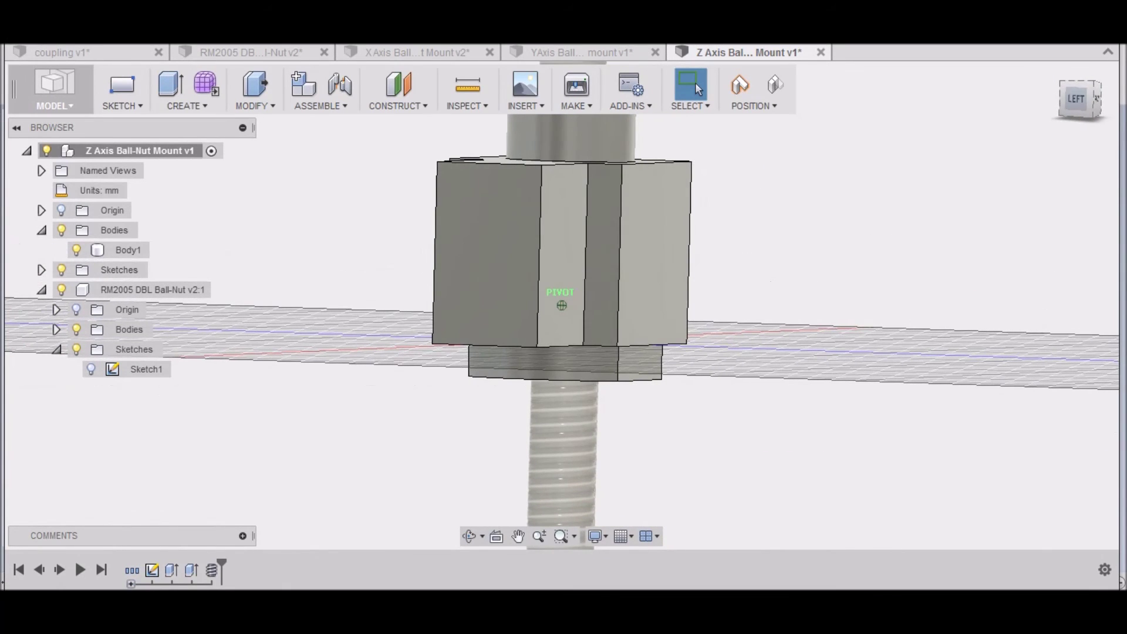
click(1079, 99)
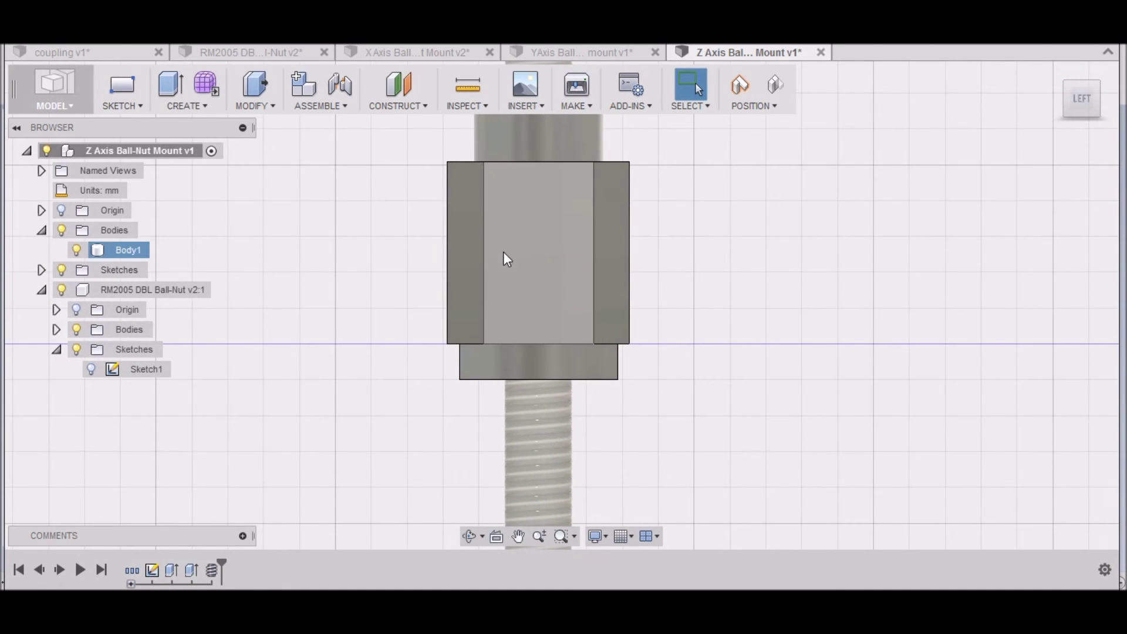
click(195, 106)
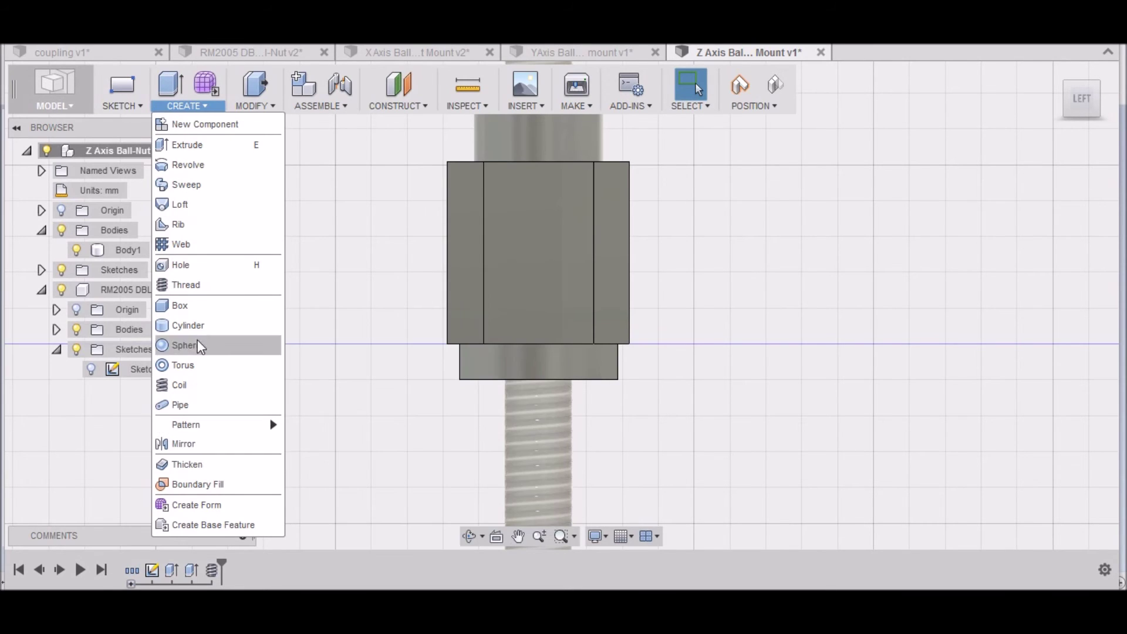
Start a hole and place it on the block's side face, keeping components in position.
click(193, 269)
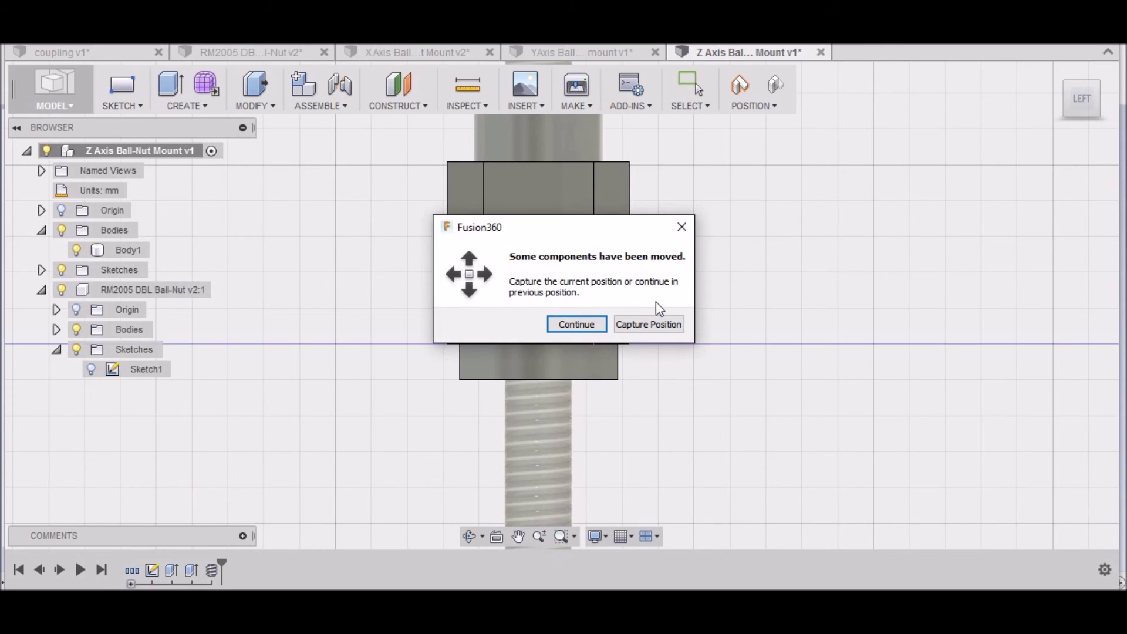
click(637, 326)
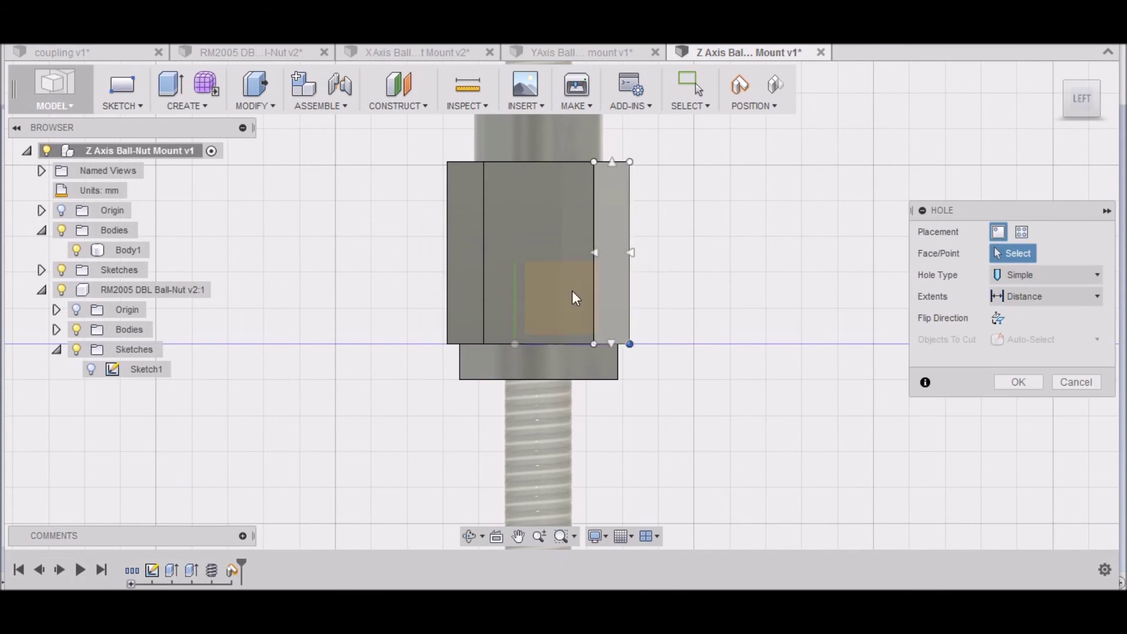
click(536, 247)
Size the side hole to 8 mm diameter and 20 mm depth.
scroll(535, 246, up, 5)
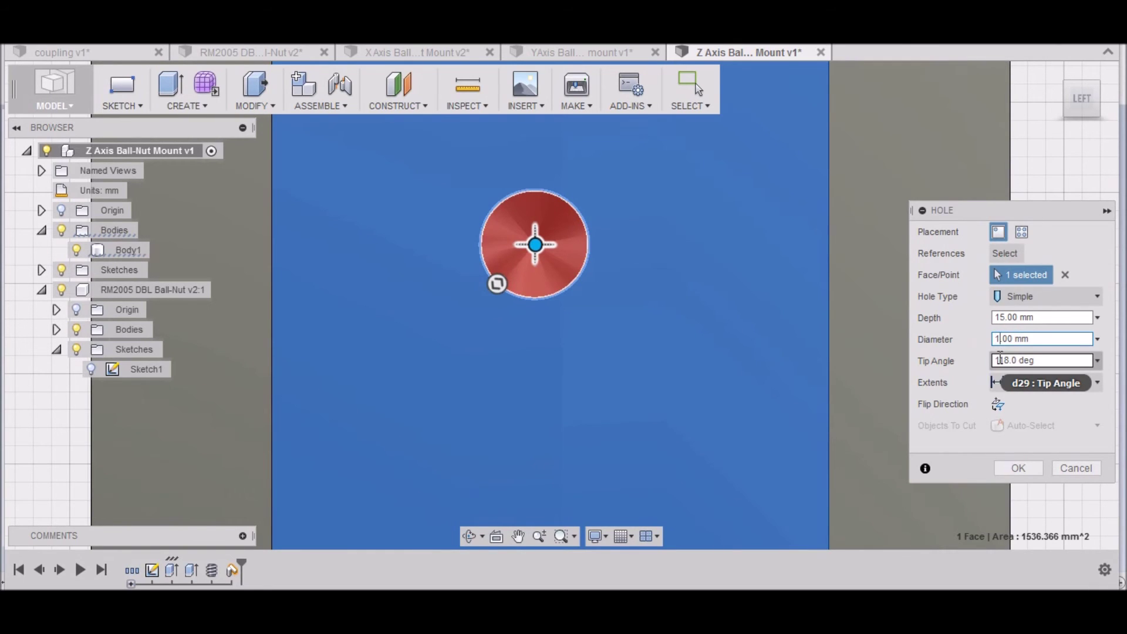
text(10)
scroll(724, 332, down, 4)
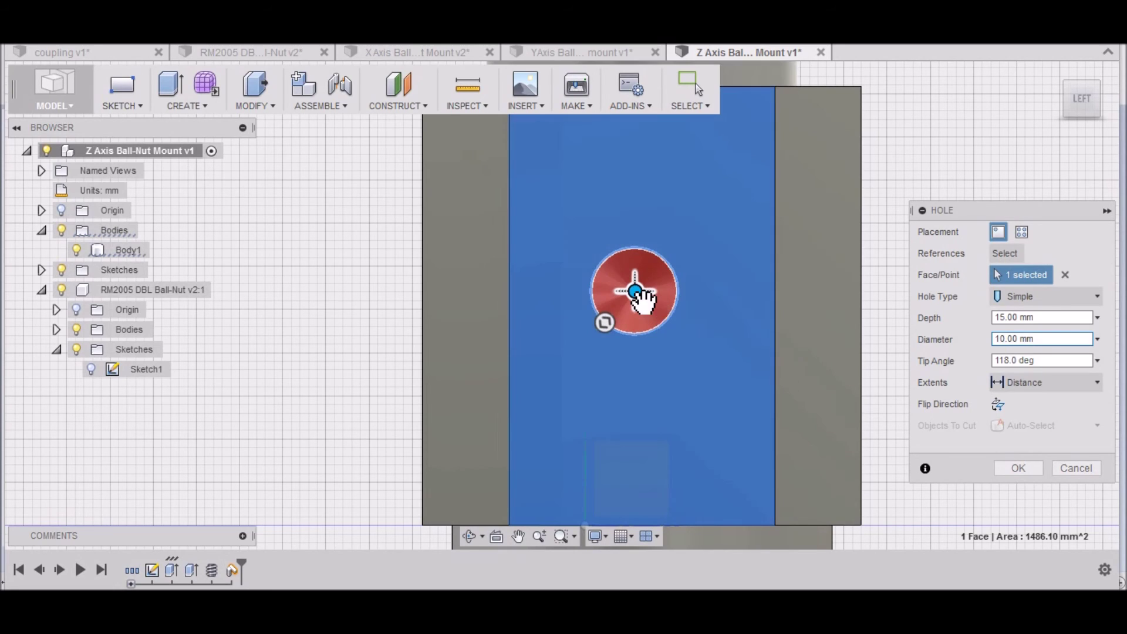
click(649, 308)
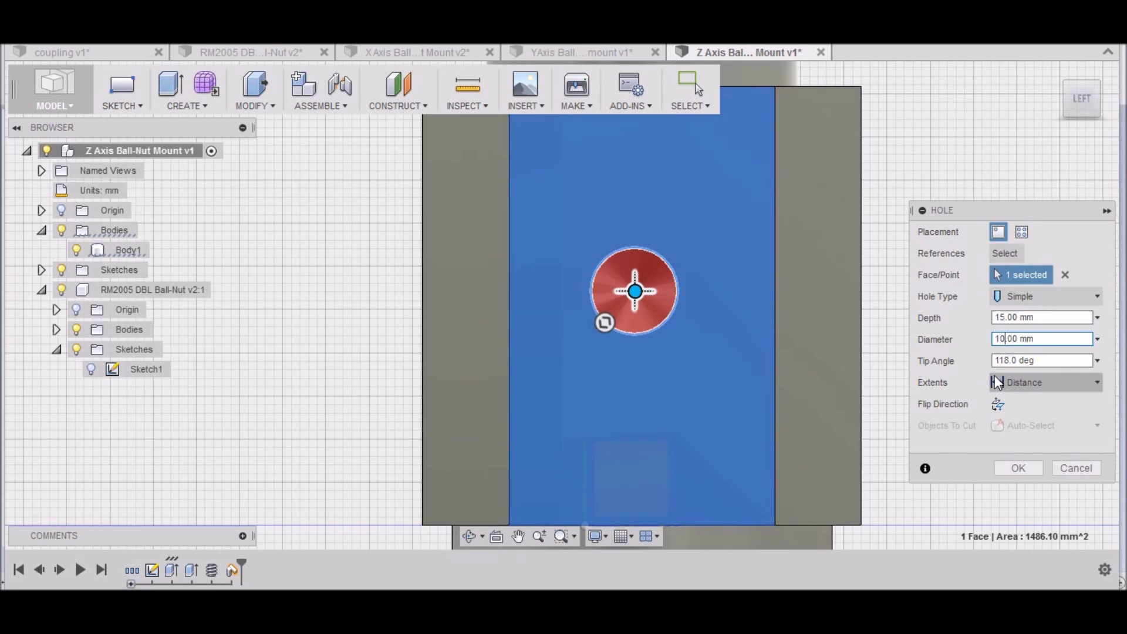
key(BackSpace)
key(BackSpace)
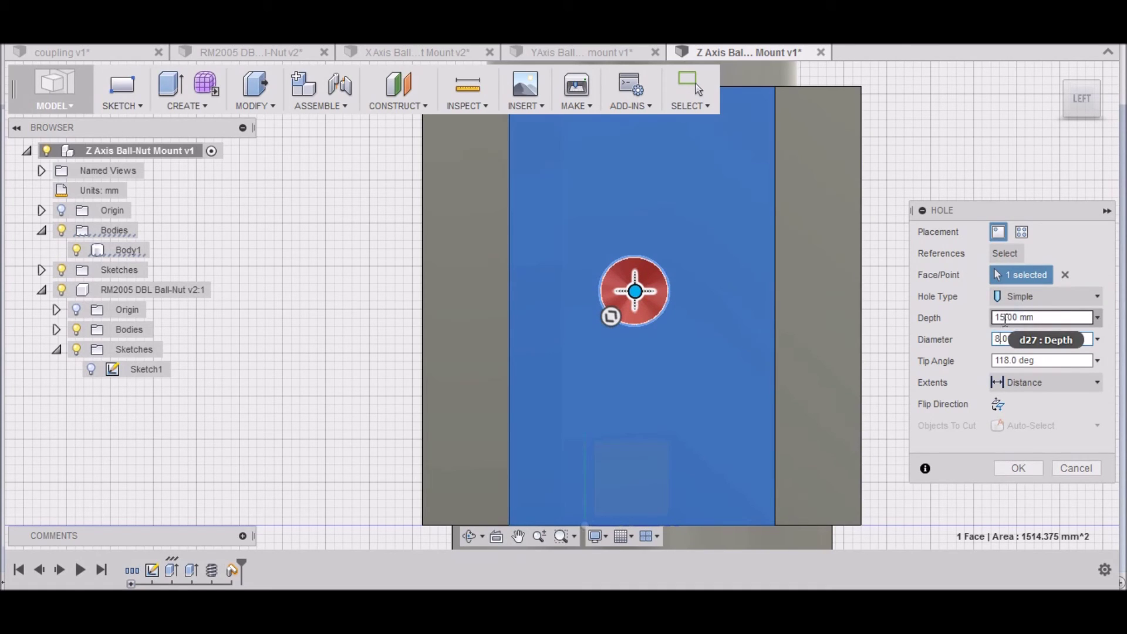
drag(1005, 318, 1001, 319)
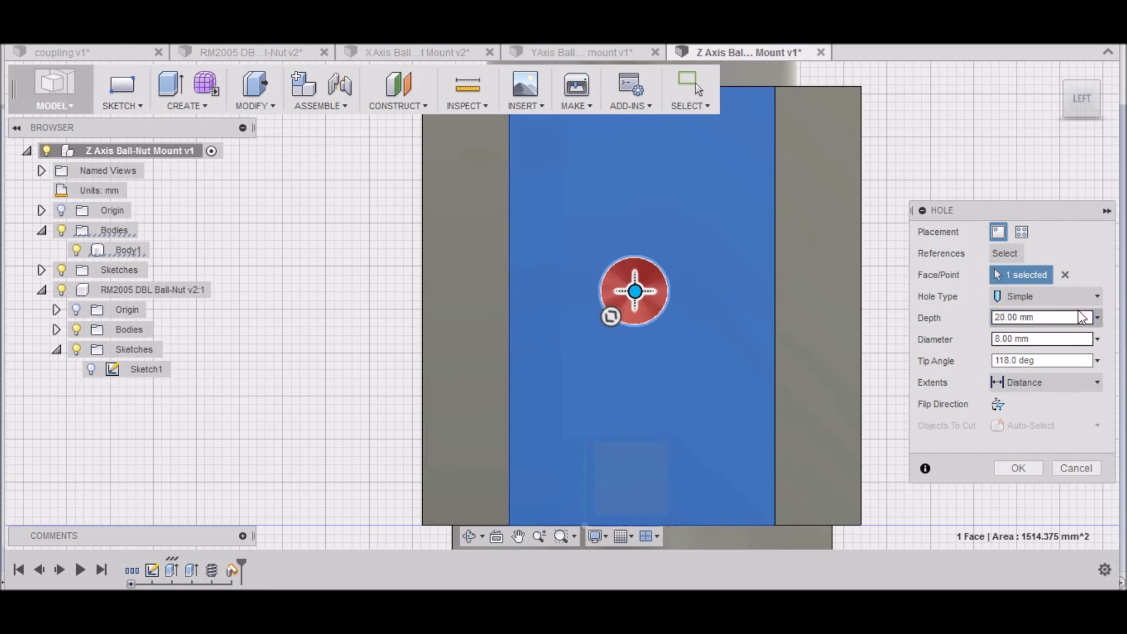
mouse_move(1082, 105)
mouse_move(1082, 106)
mouse_down()
mouse_move(587, 135)
mouse_move(388, 216)
mouse_up()
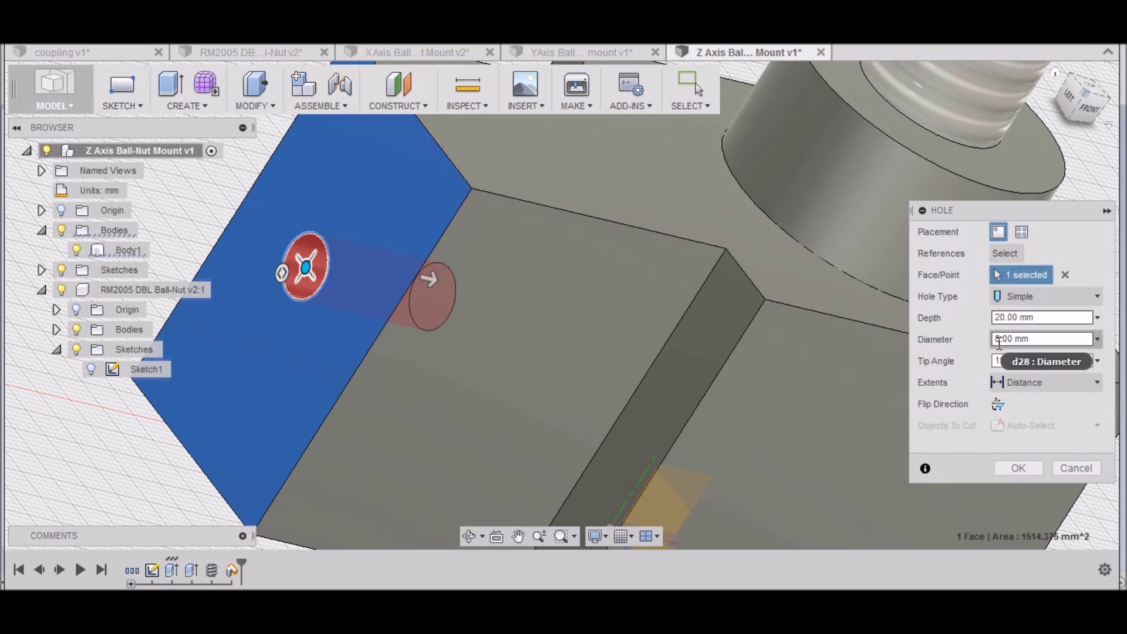
click(1019, 468)
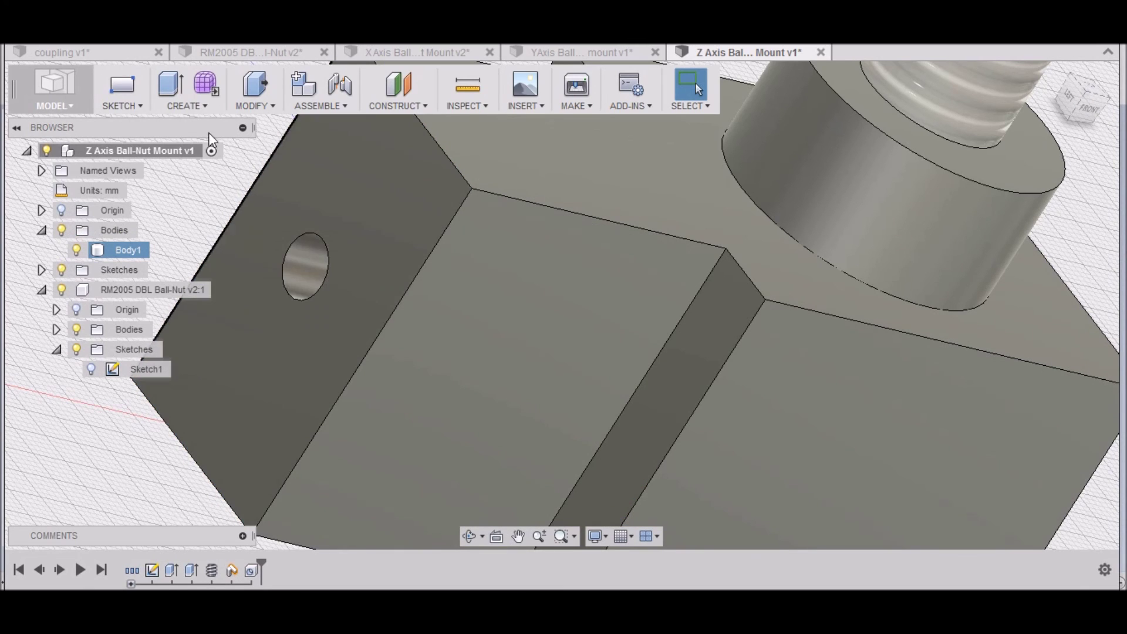
Add a cosmetic M8x1.25 class 6H thread to the 8 mm side hole.
click(202, 105)
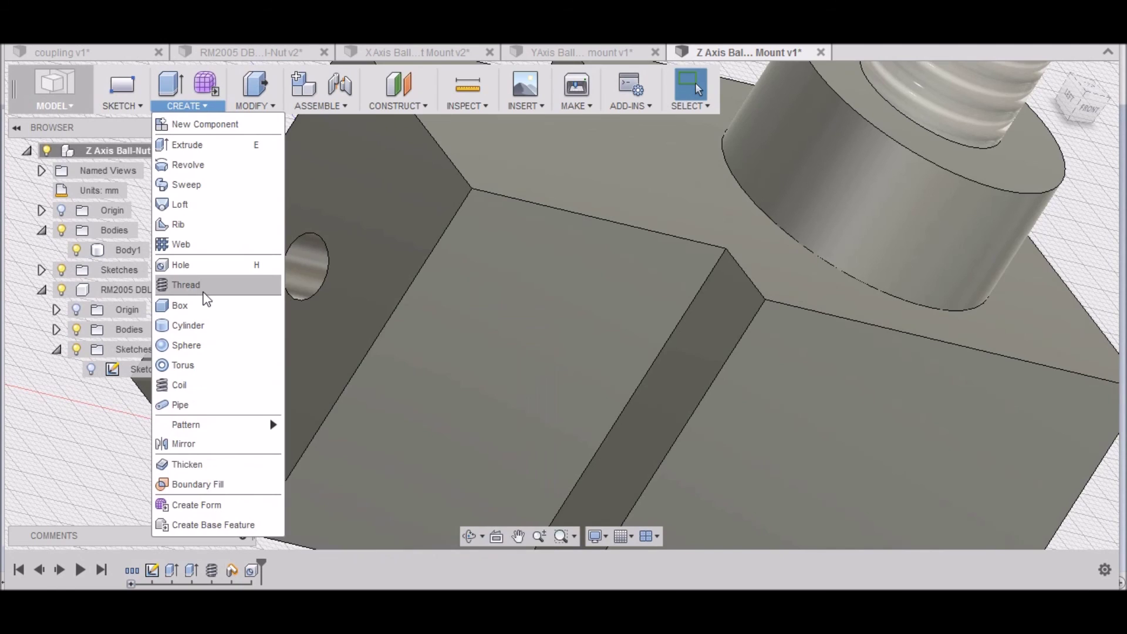
click(205, 285)
click(301, 276)
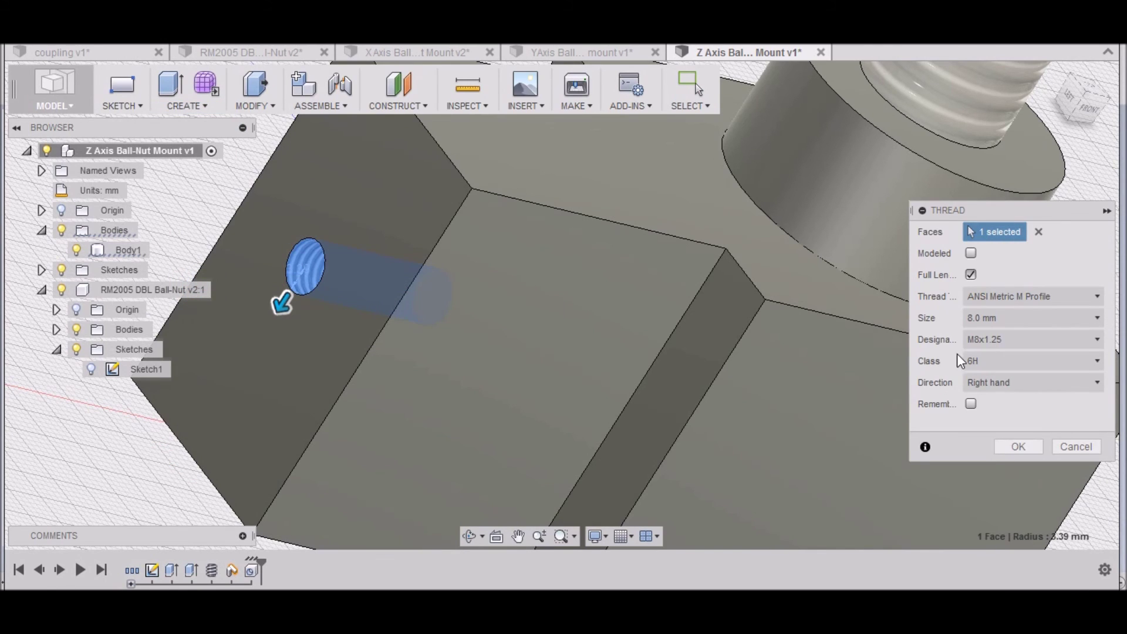
click(1032, 446)
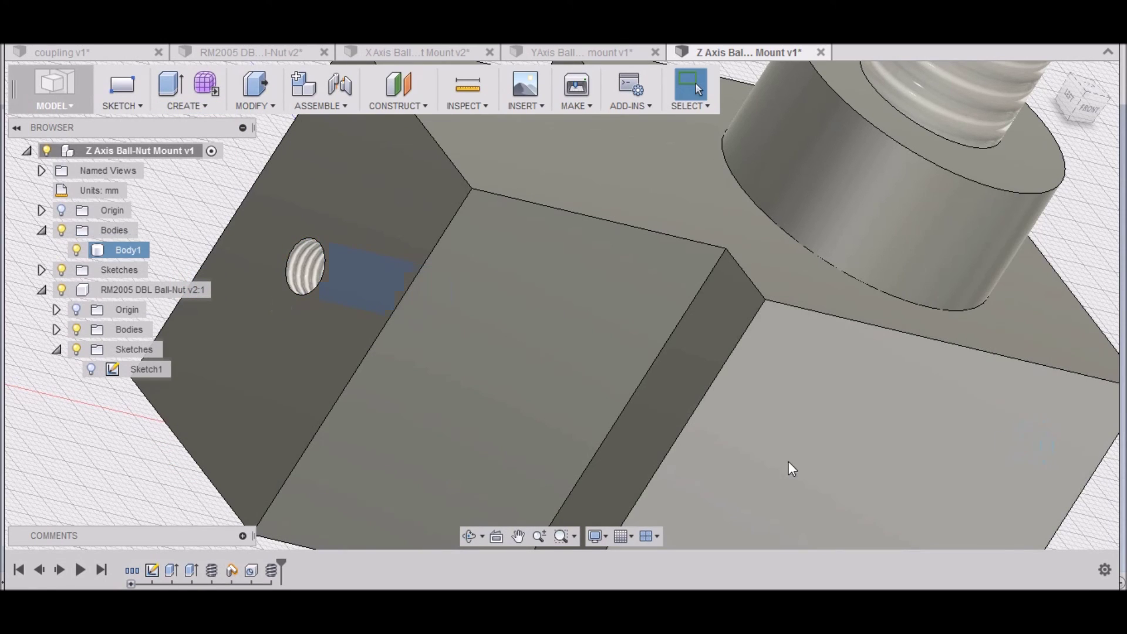
scroll(791, 468, down, 5)
scroll(614, 309, down, 5)
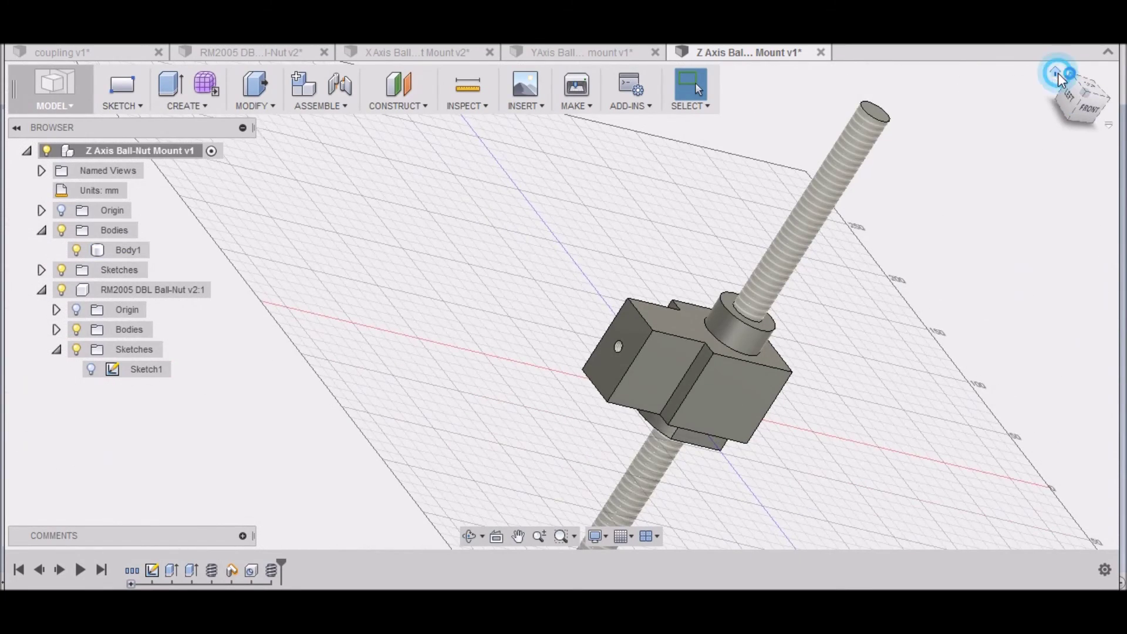
click(1057, 72)
mouse_move(1102, 91)
mouse_down()
mouse_move(1083, 73)
mouse_move(1083, 97)
mouse_move(1083, 84)
mouse_up()
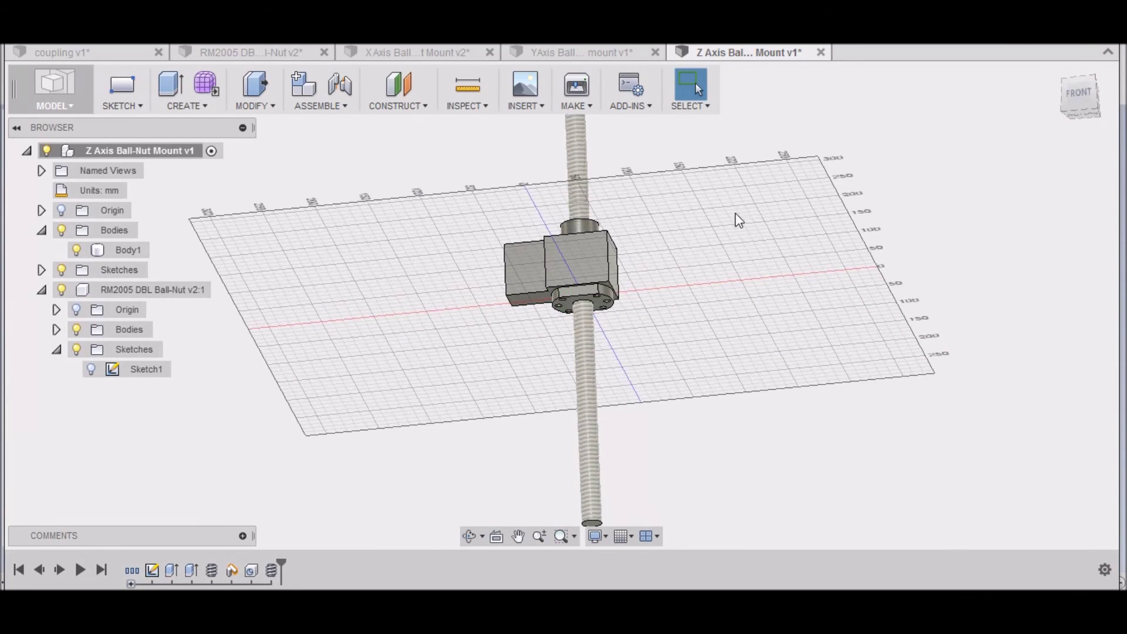
click(600, 293)
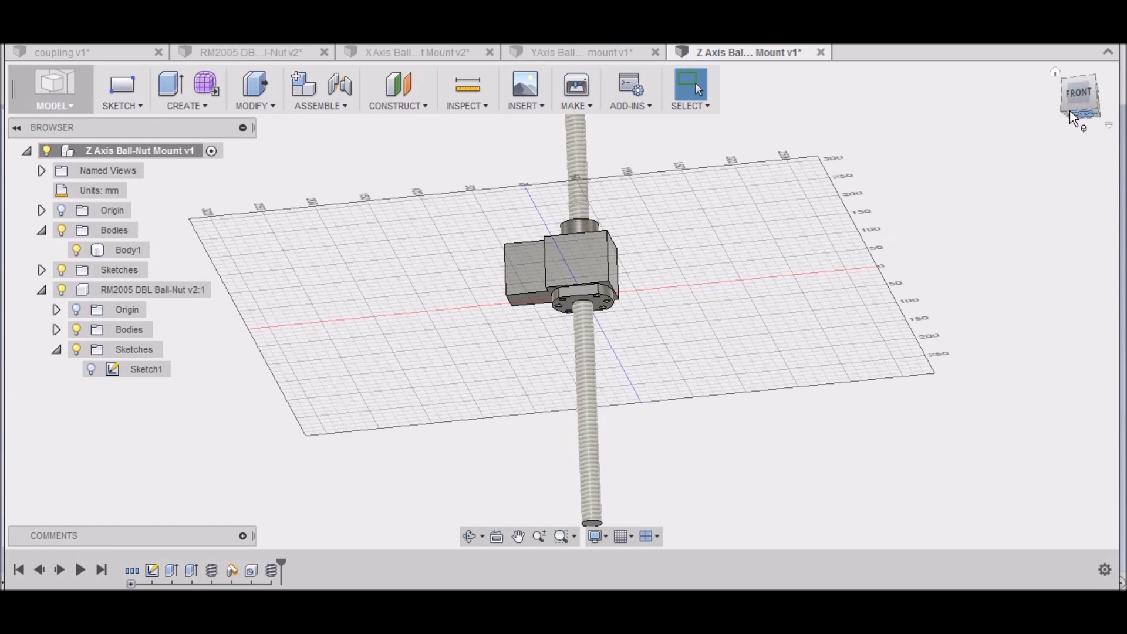
drag(1079, 114, 1087, 99)
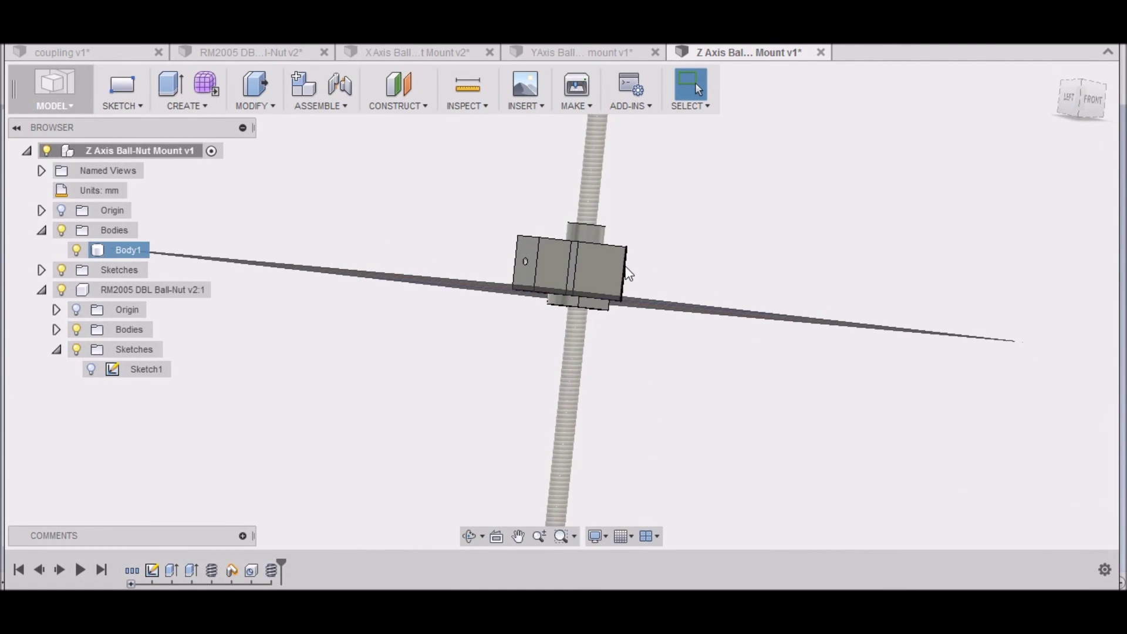
click(1066, 98)
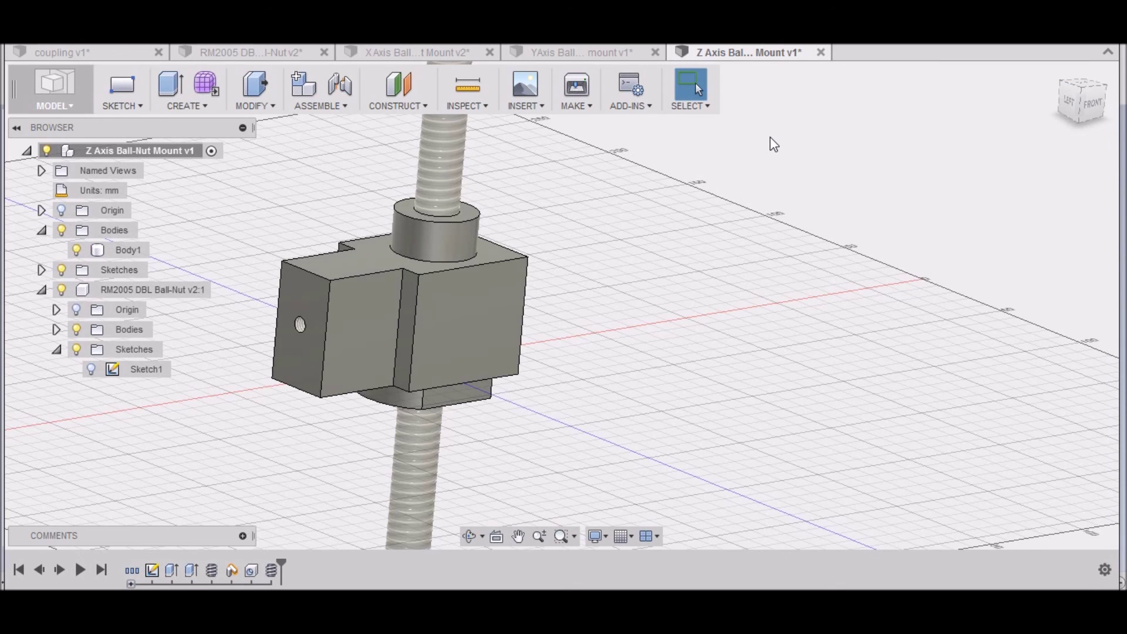